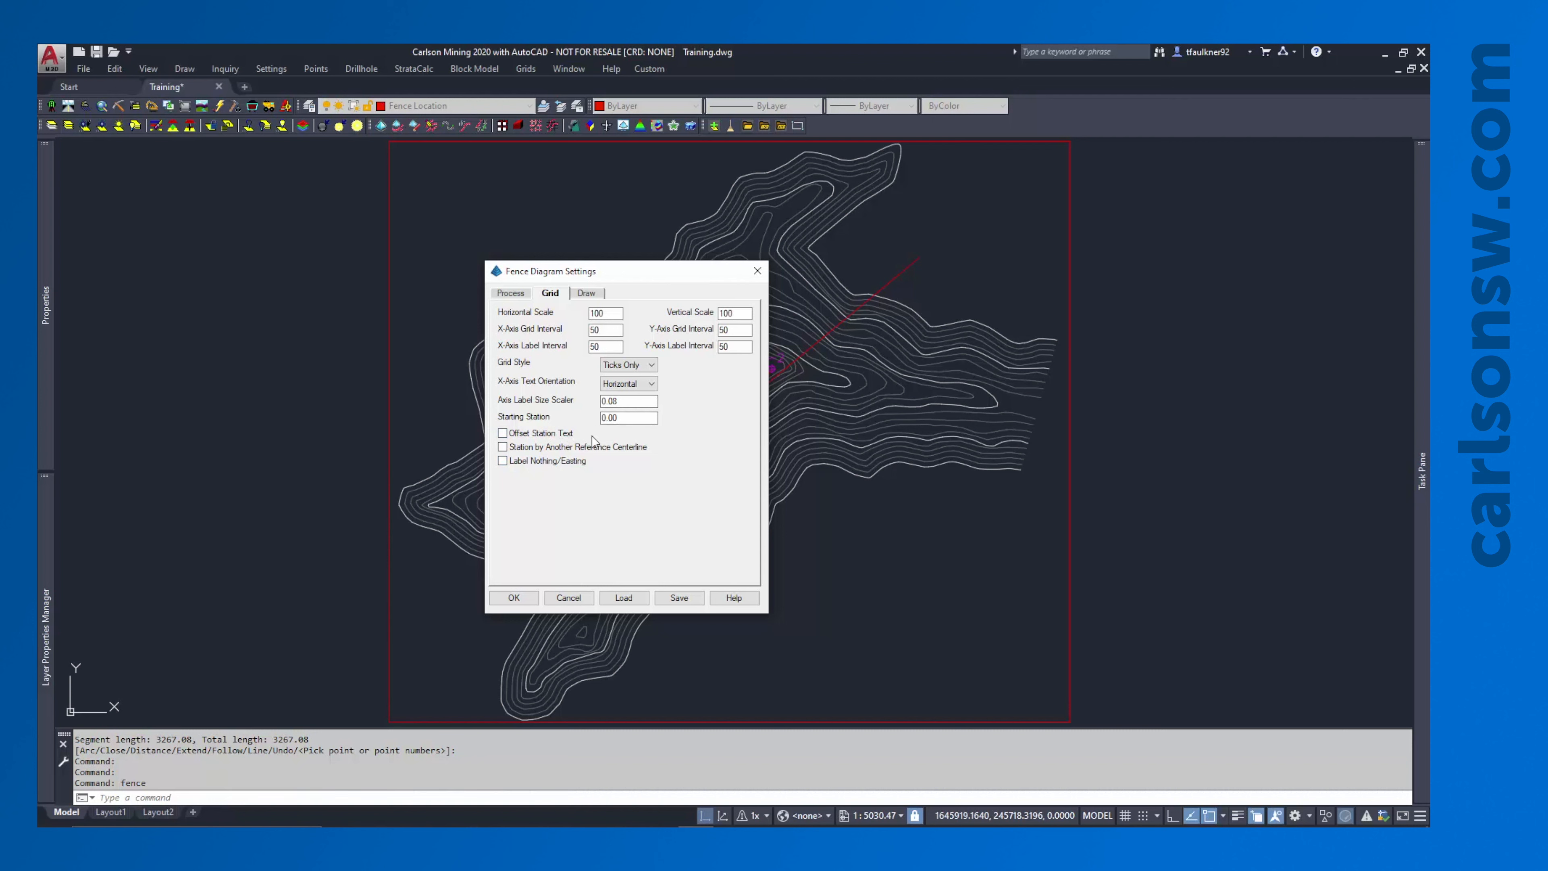
Keep Hatch Fence on with the default ANSI31 hatch pattern and accept the fence diagram settings
click(587, 294)
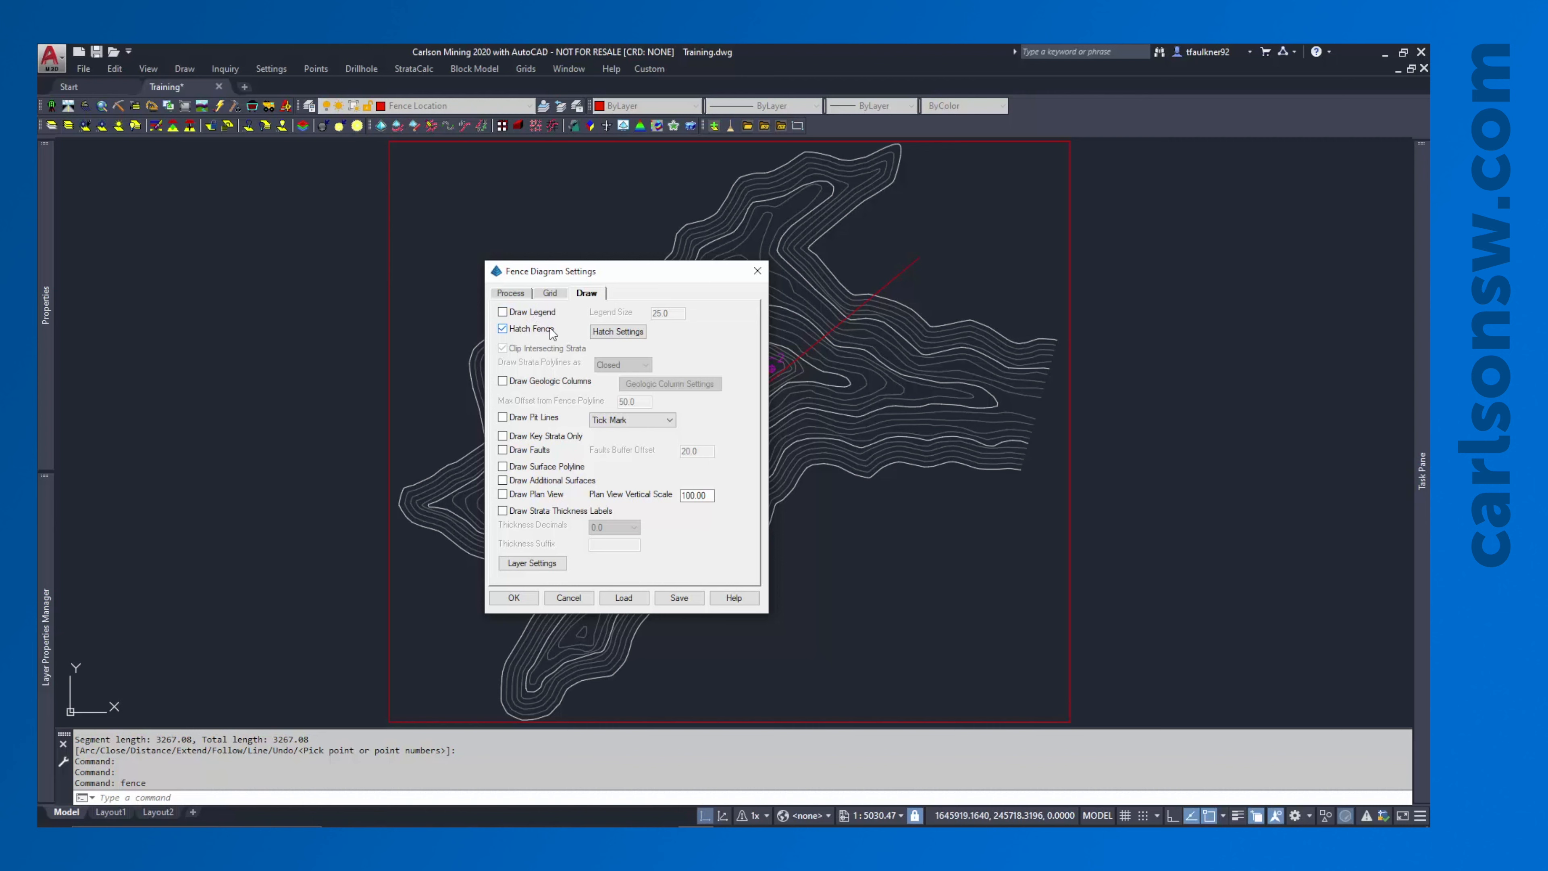
click(613, 333)
drag(582, 259, 795, 283)
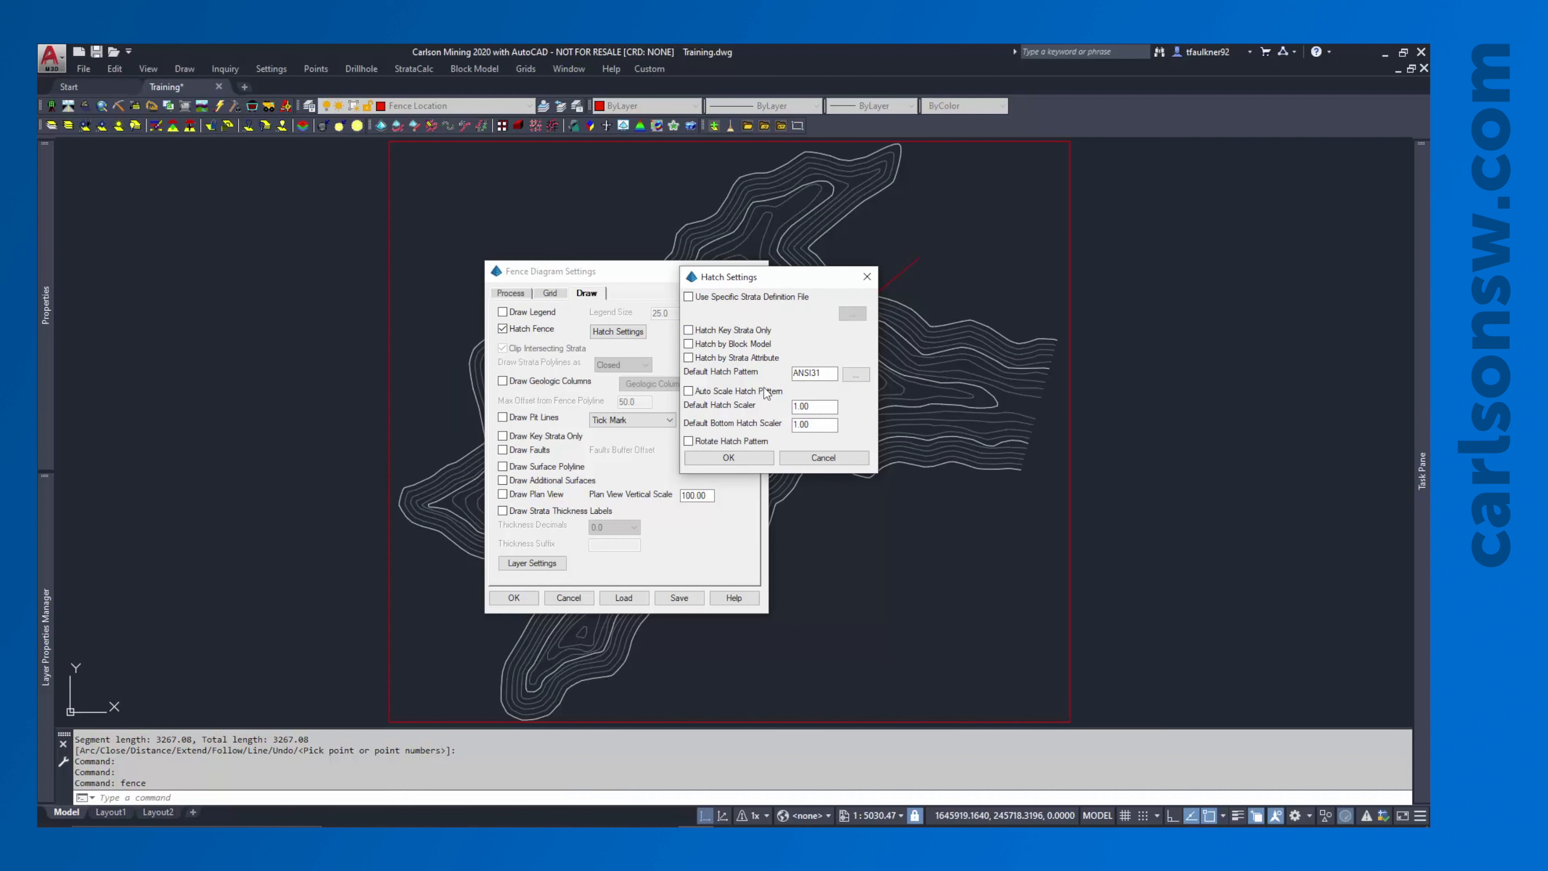
click(728, 457)
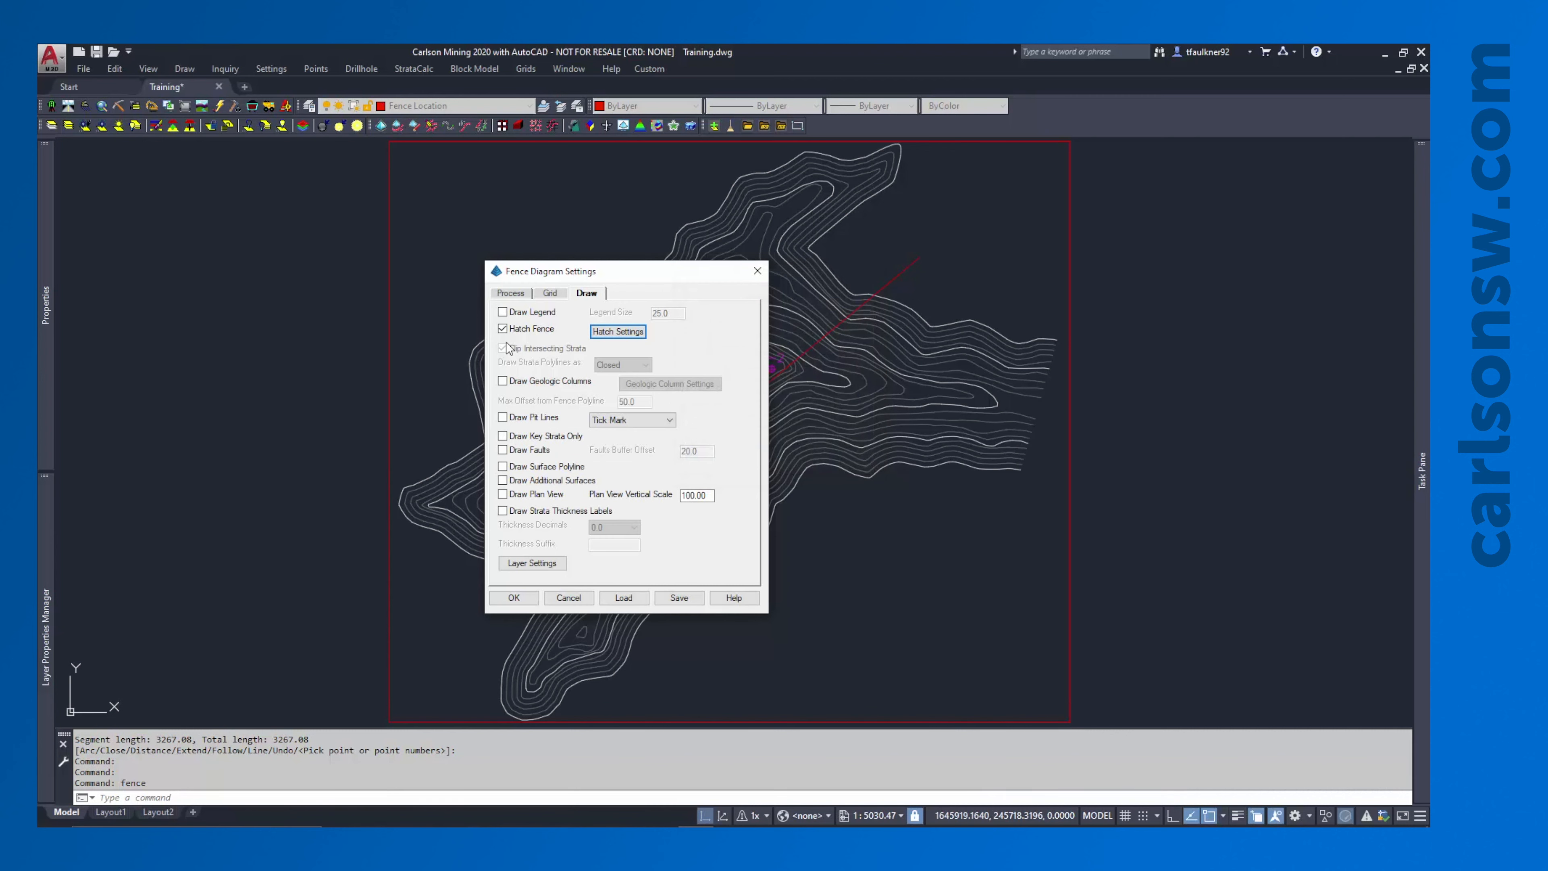
click(561, 383)
click(517, 597)
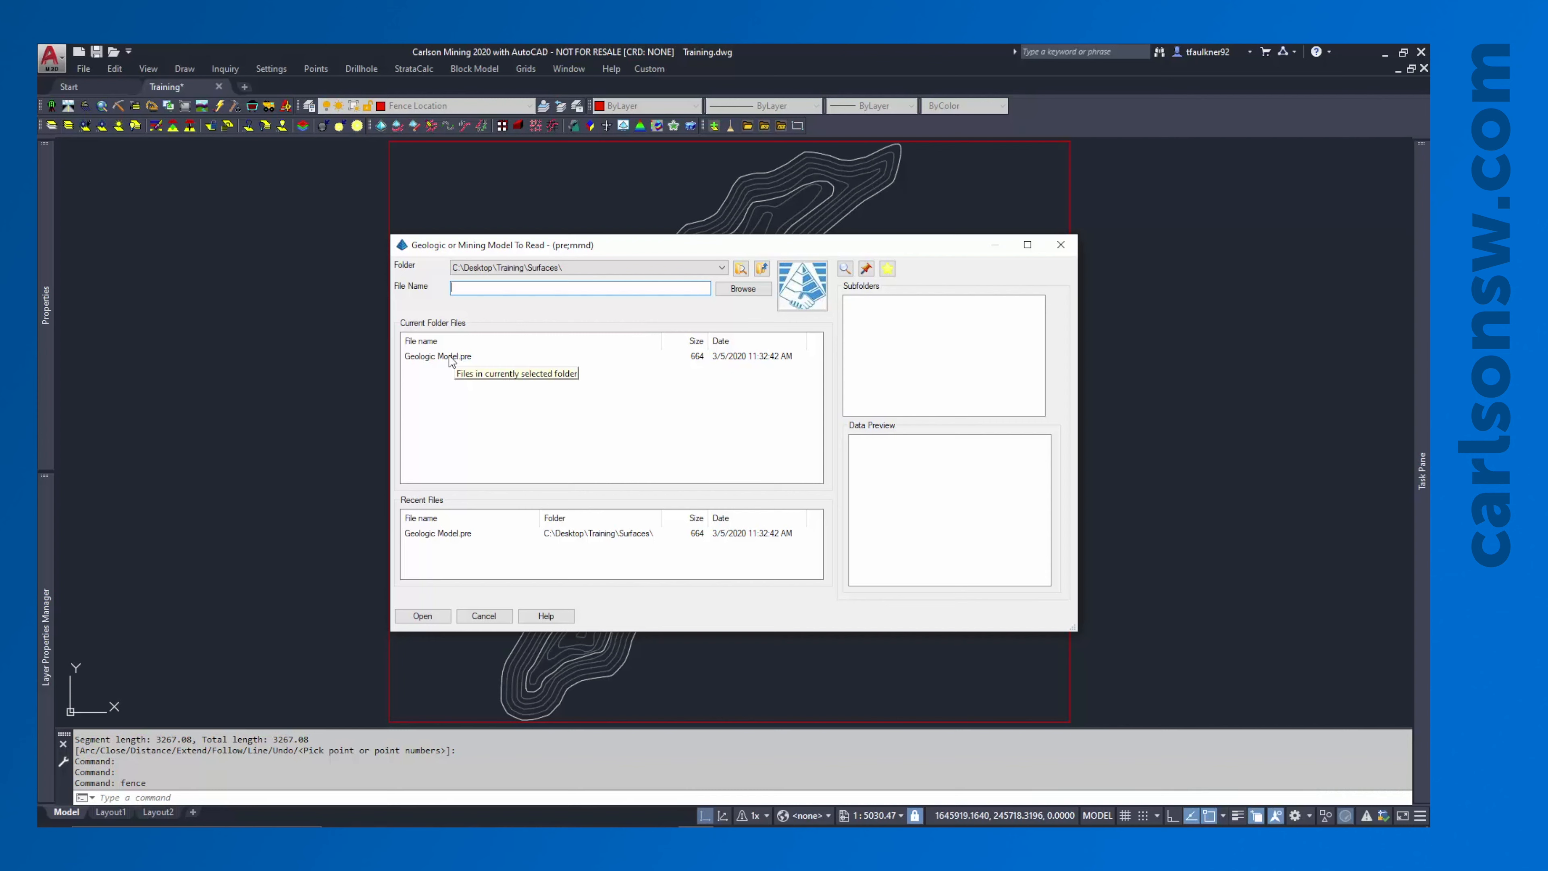
Pull the fence diagram from Geologic Model.pre along the diagonal red polyline, with grid elevations from 1450 to 1900
double_click(451, 359)
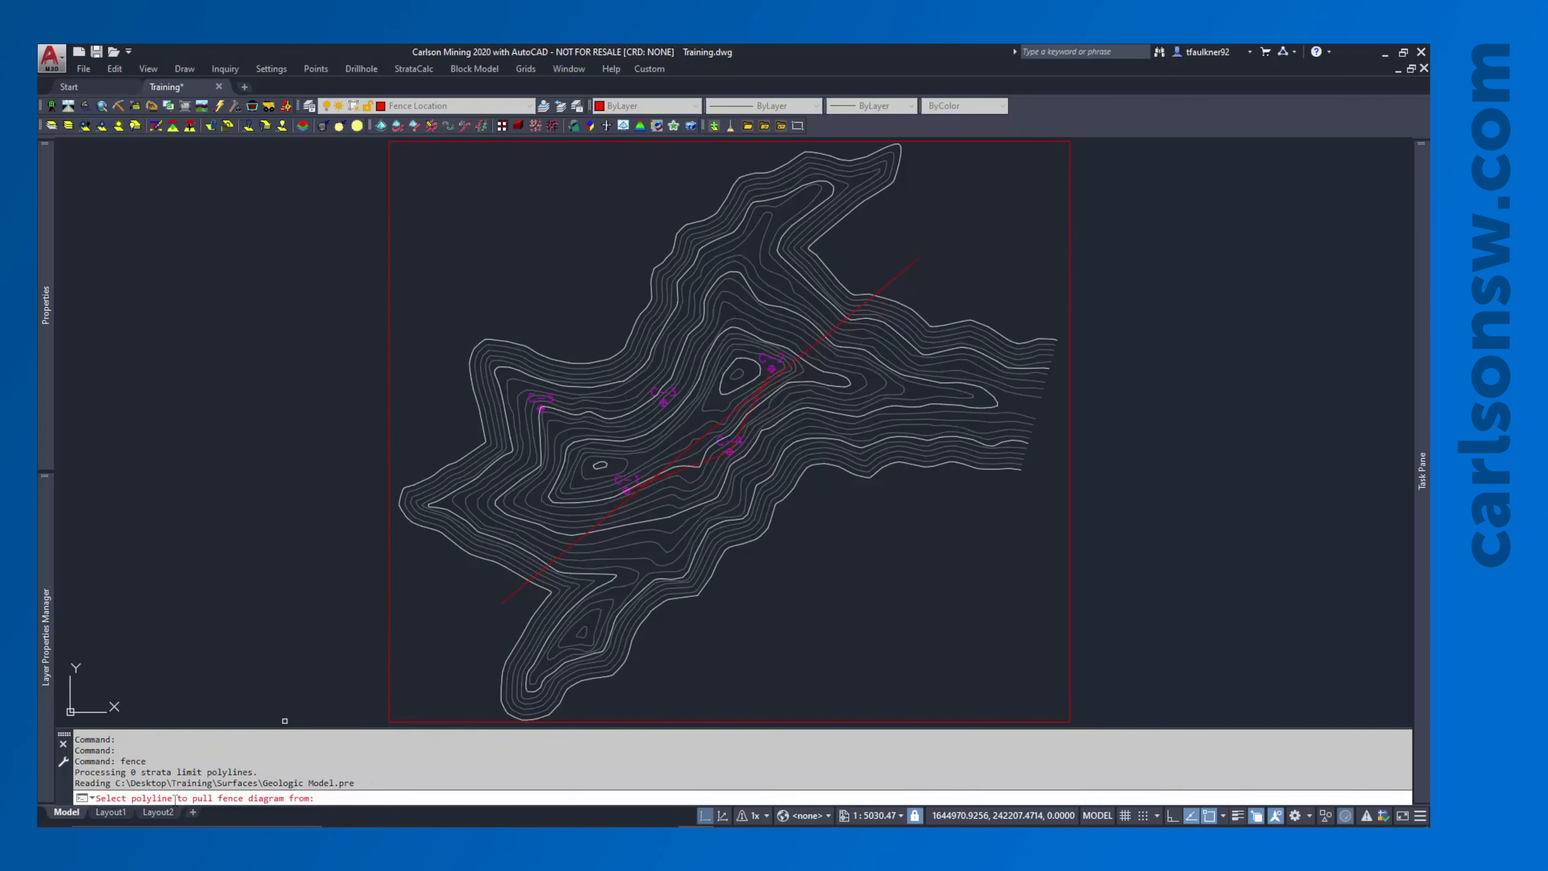
click(518, 588)
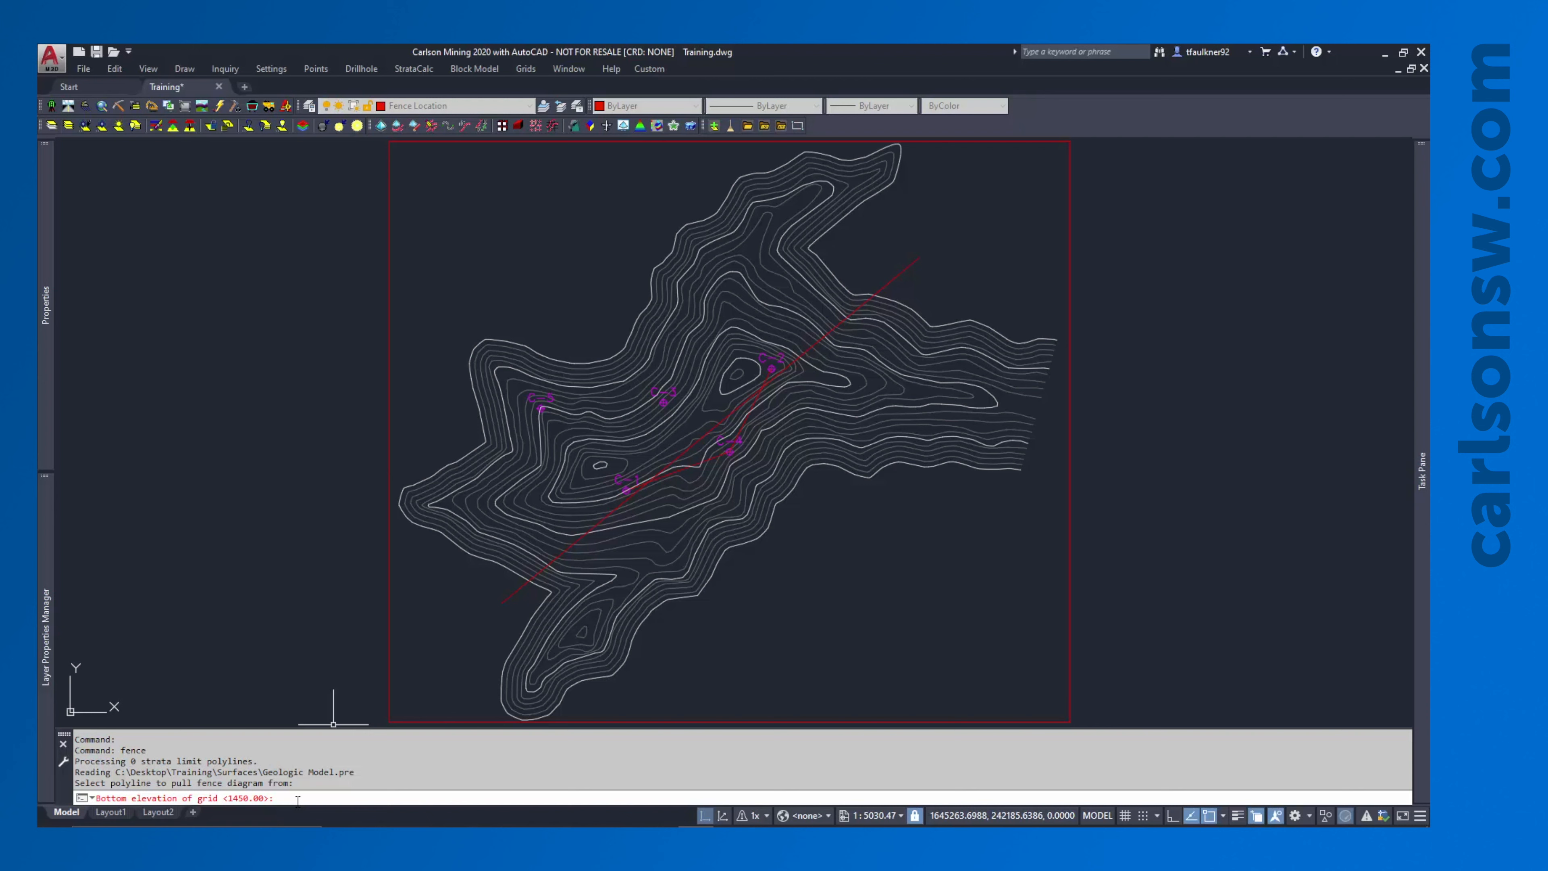
key(Return)
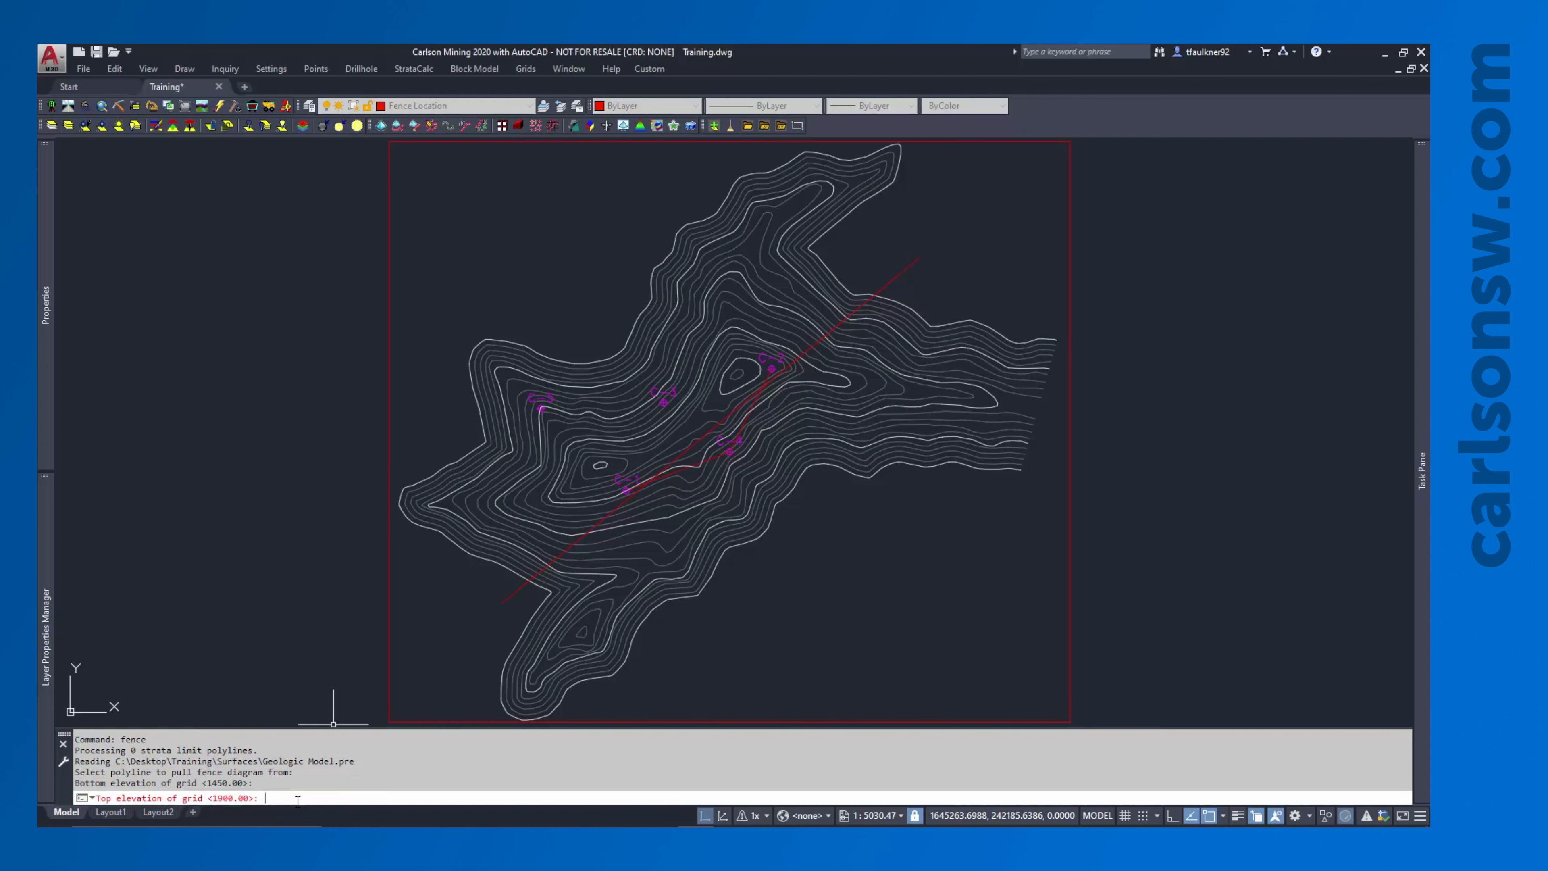
key(Return)
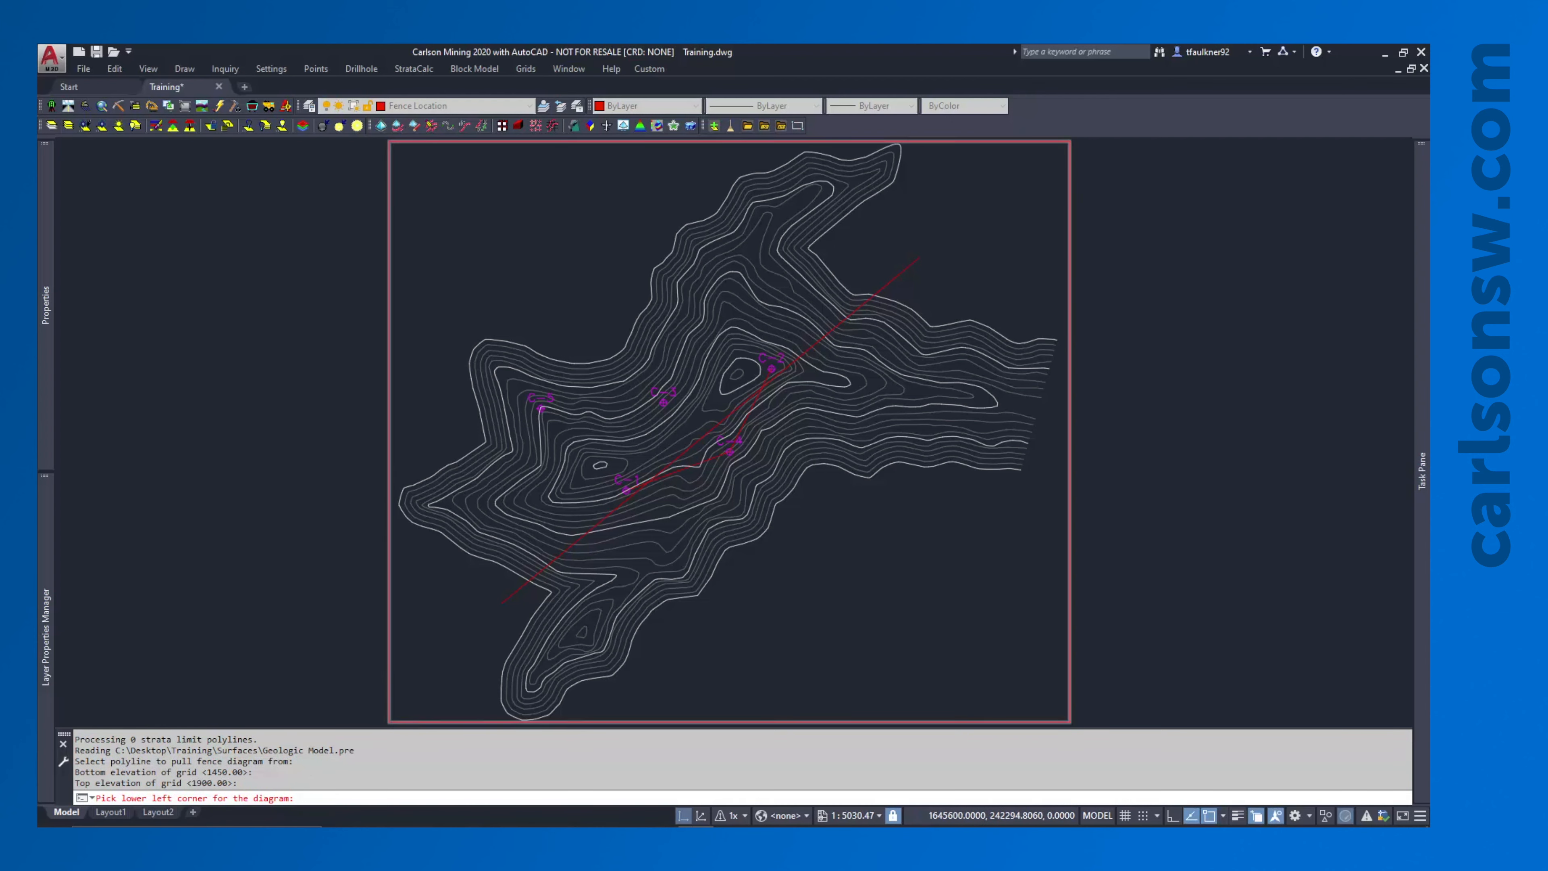
Place the lower-left corner of the fence diagram in the empty area above the red map boundary
scroll(391, 705, down, 4)
middle_drag(445, 612, 486, 545)
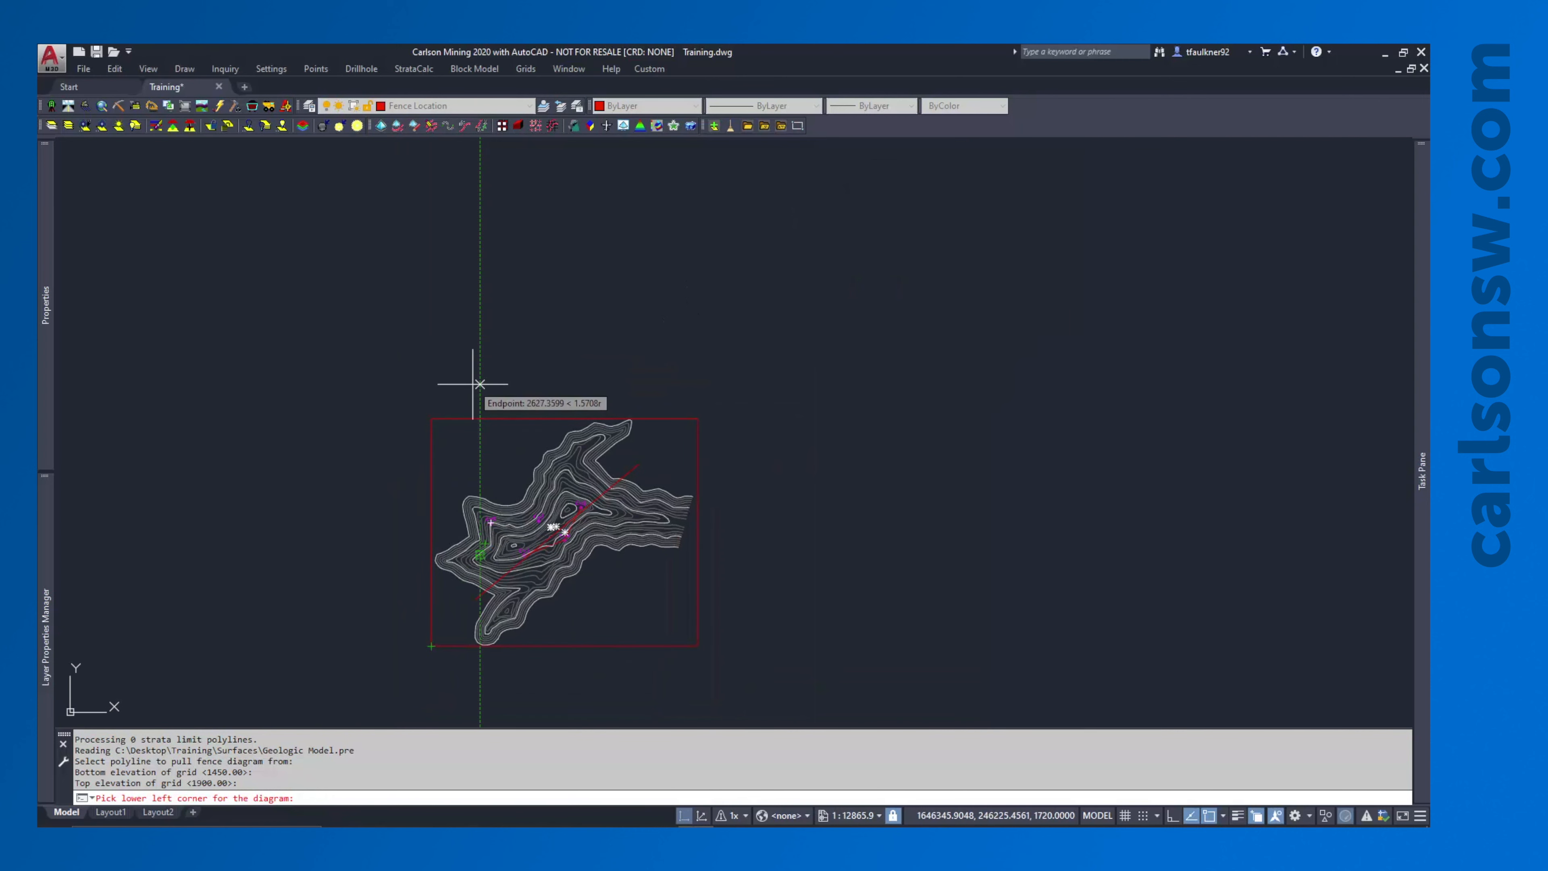
click(506, 382)
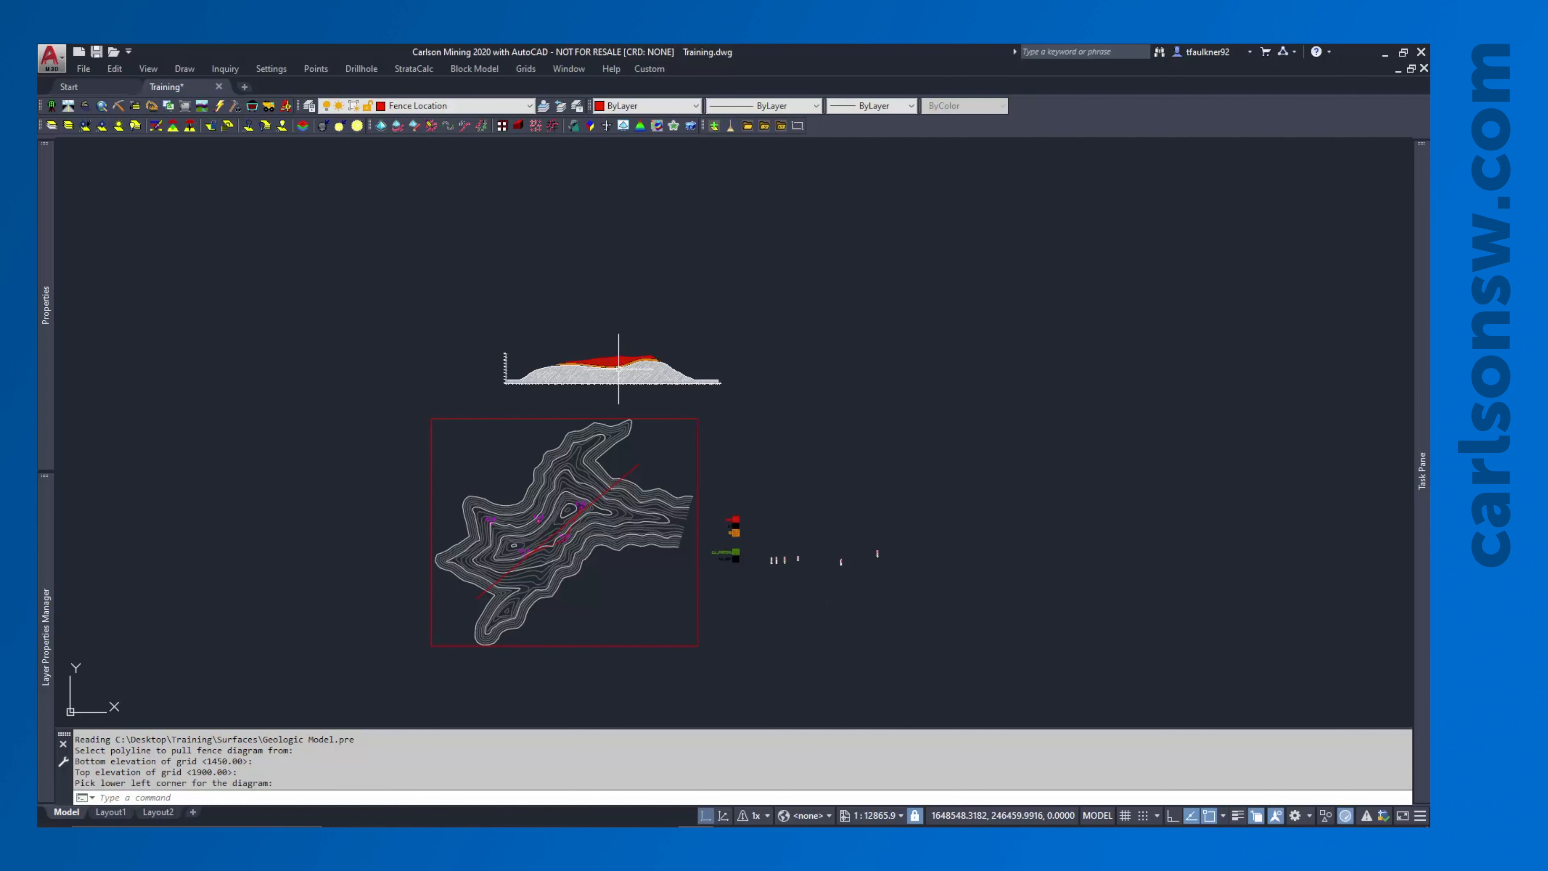
Examine the fence diagram's hatched strata, the station labels along its base and its elevation axis
scroll(603, 373, up, 6)
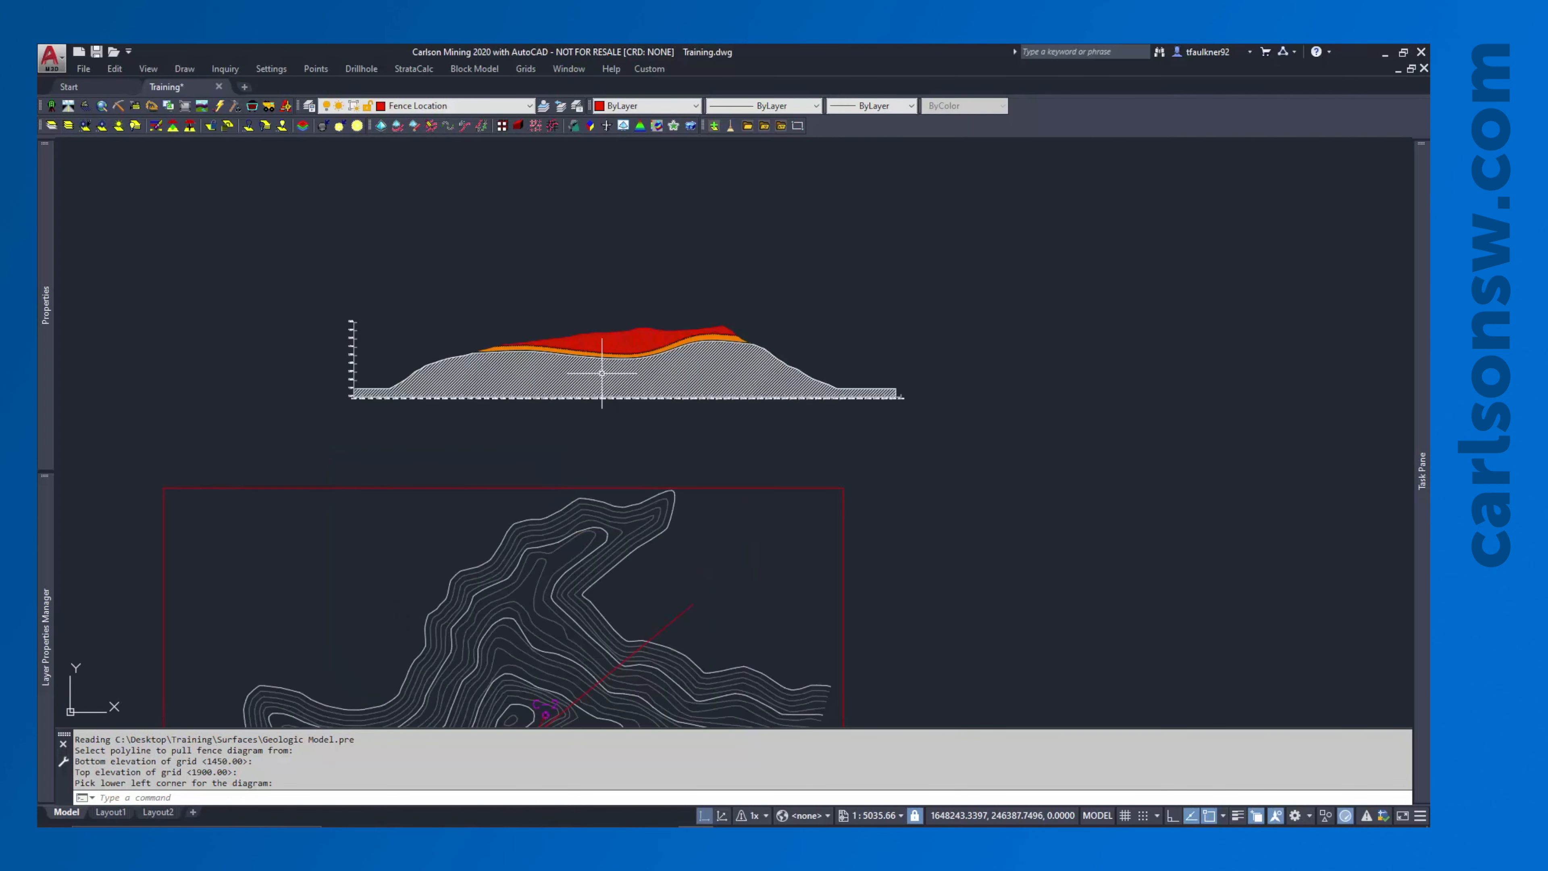
scroll(581, 328, up, 4)
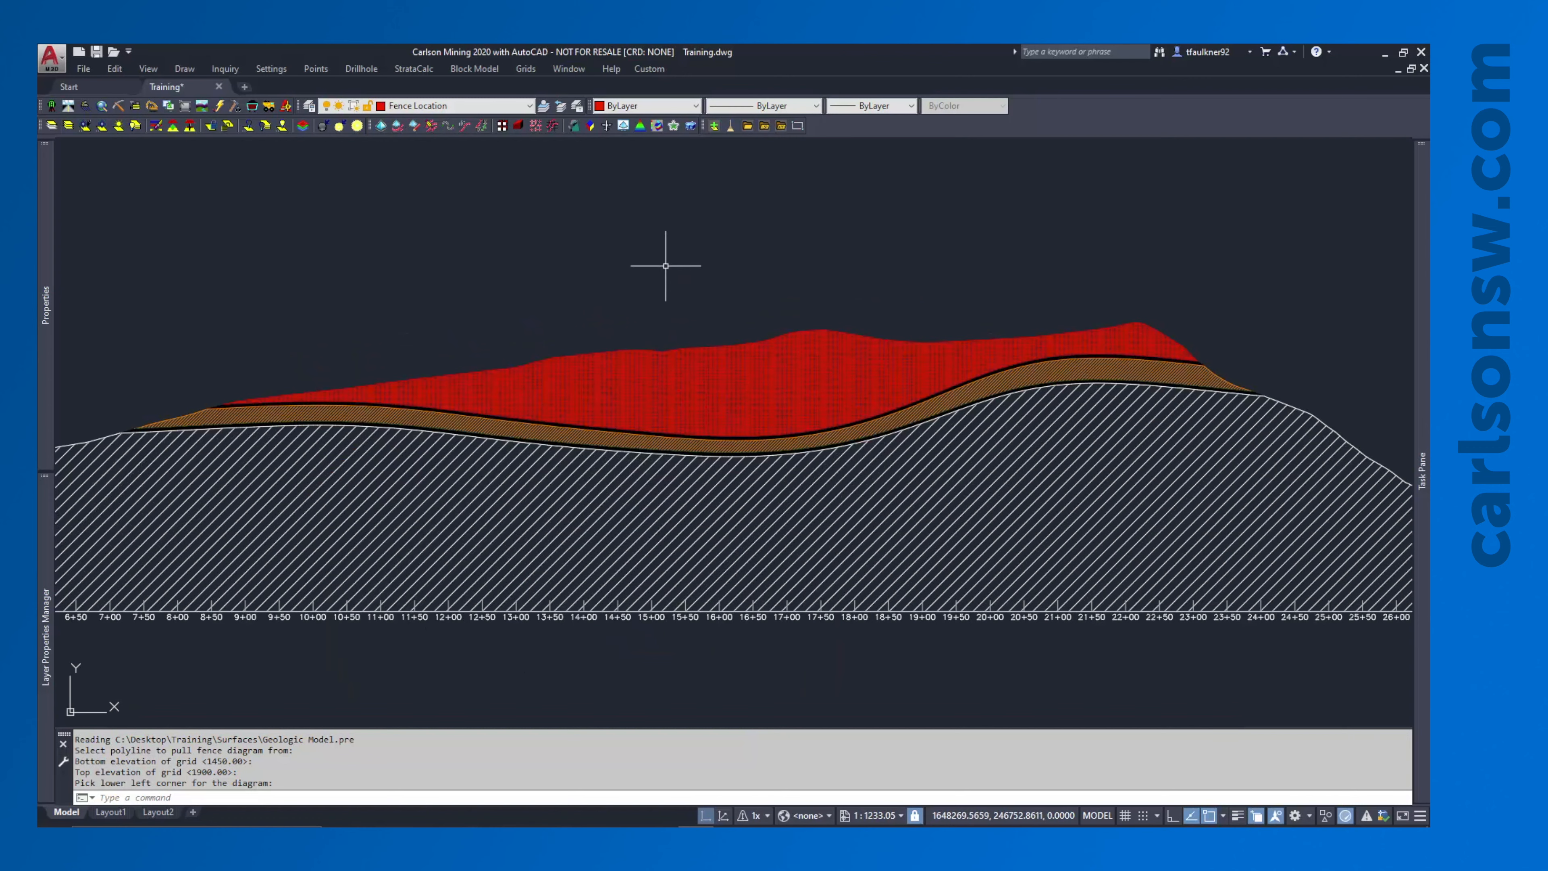
middle_drag(398, 303, 528, 294)
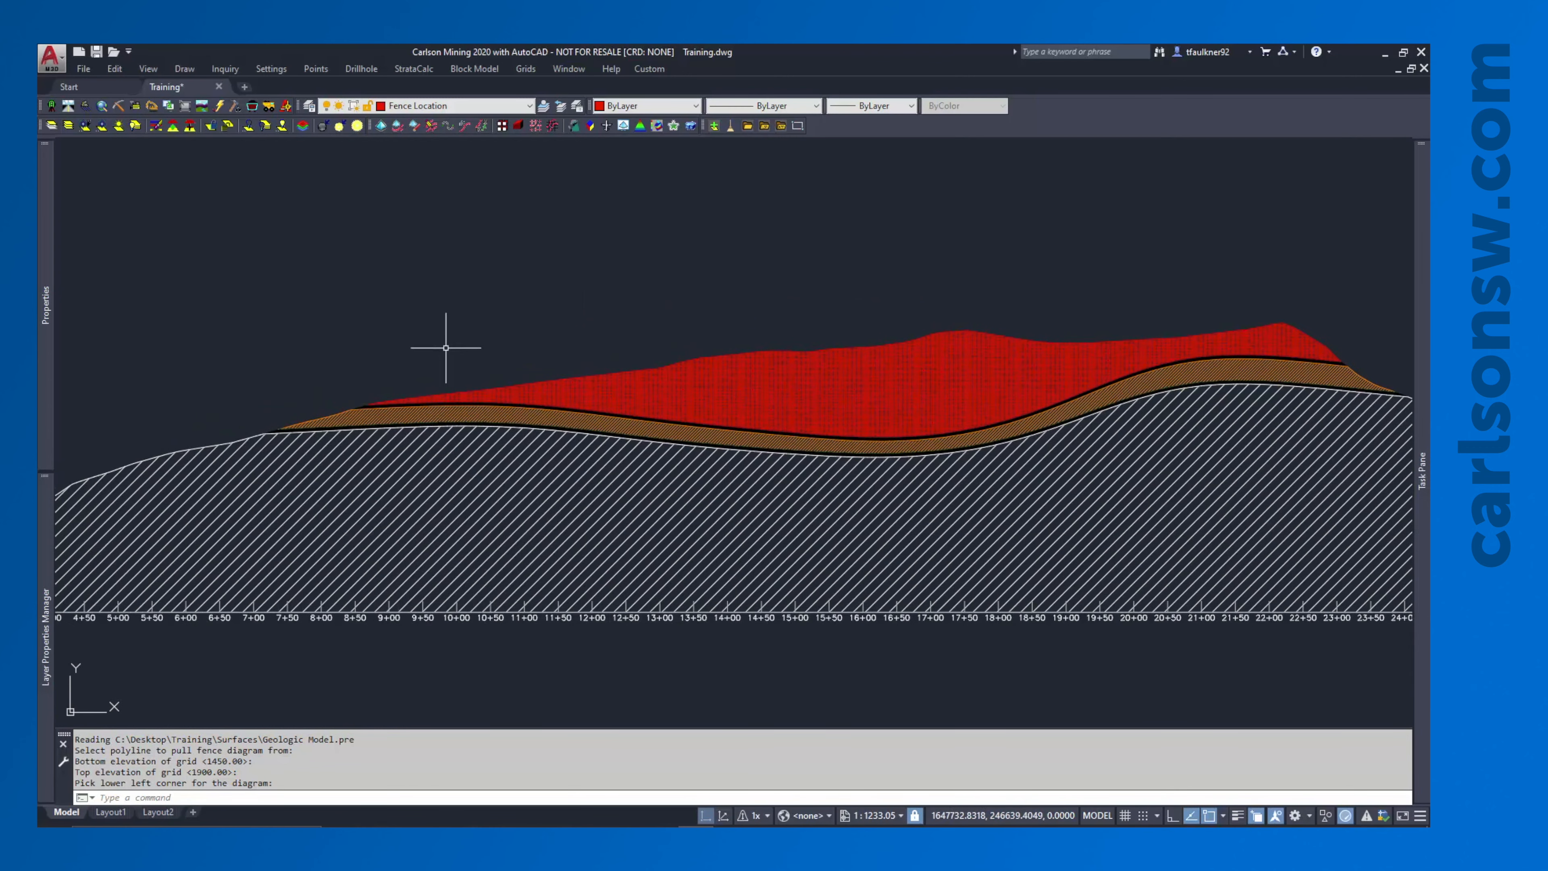
scroll(459, 495, down, 2)
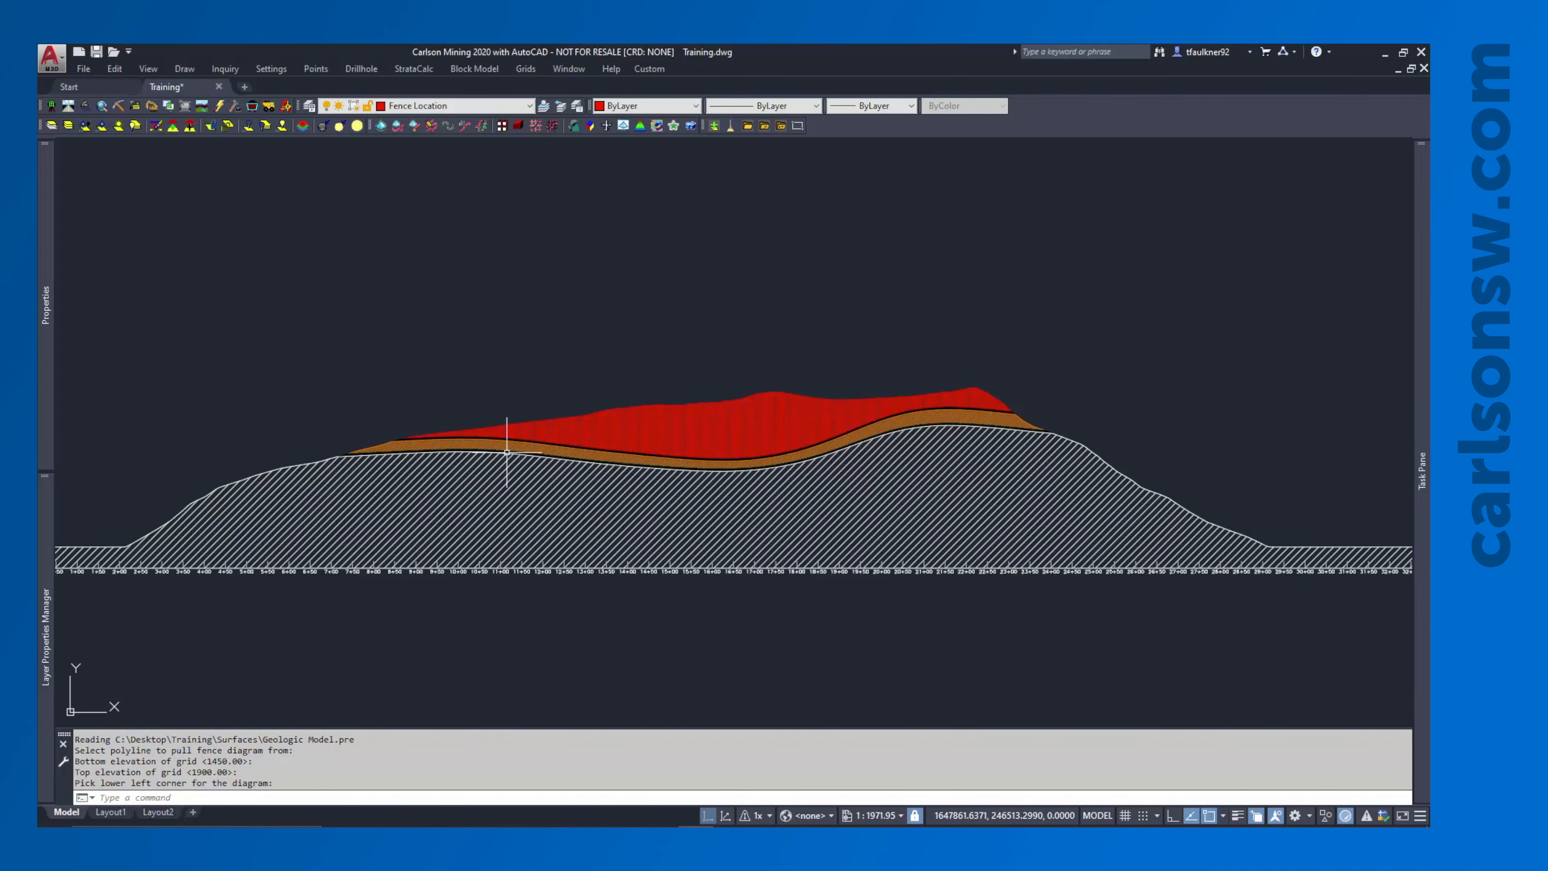
scroll(500, 444, up, 2)
middle_drag(448, 452, 507, 501)
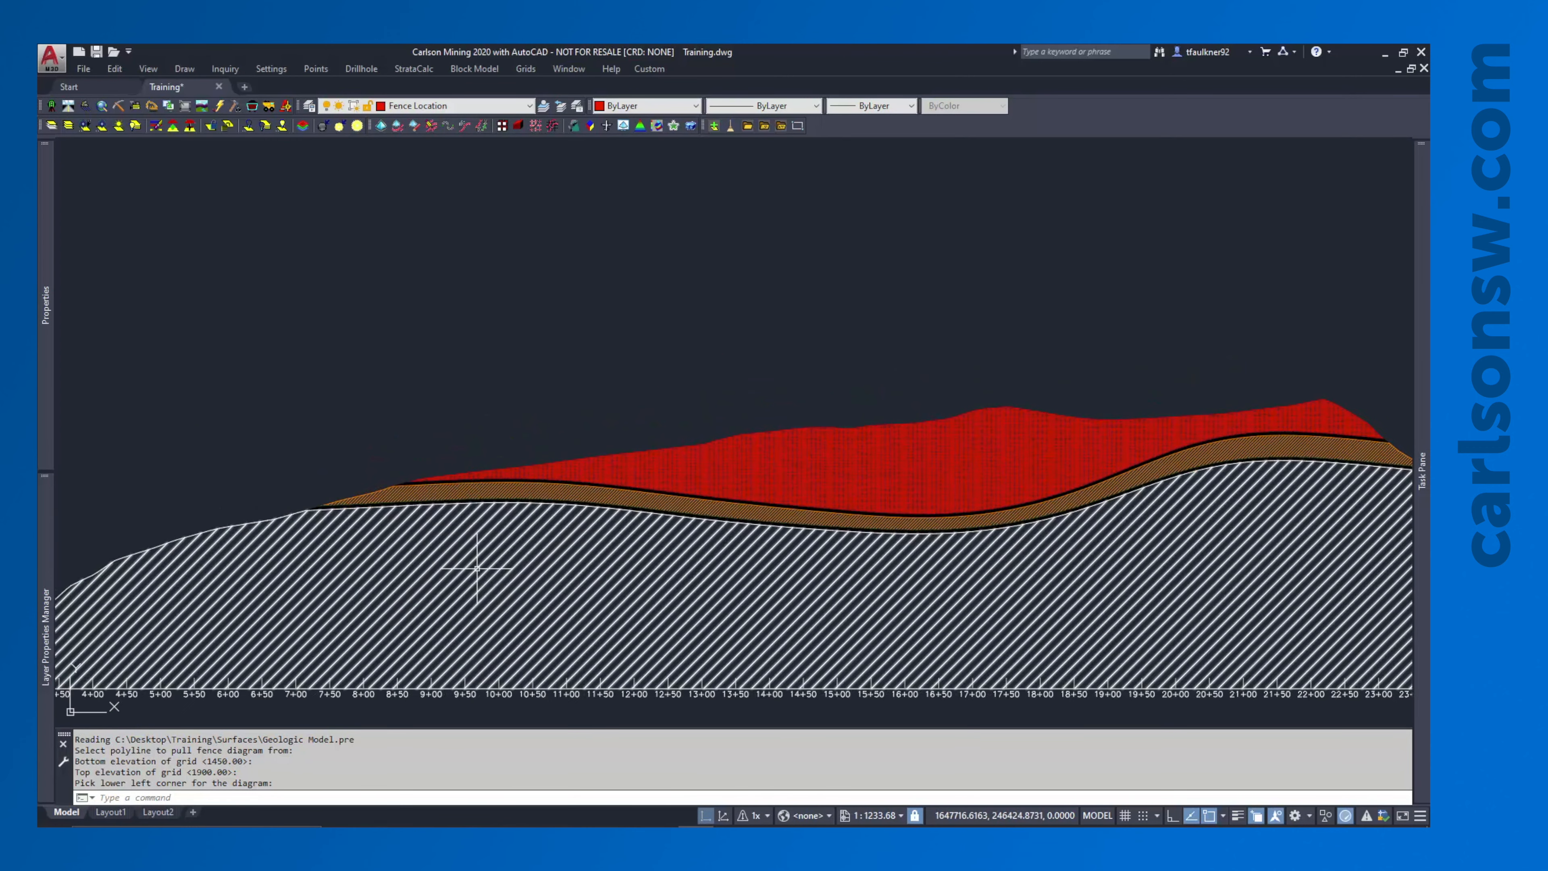
mouse_move(477, 569)
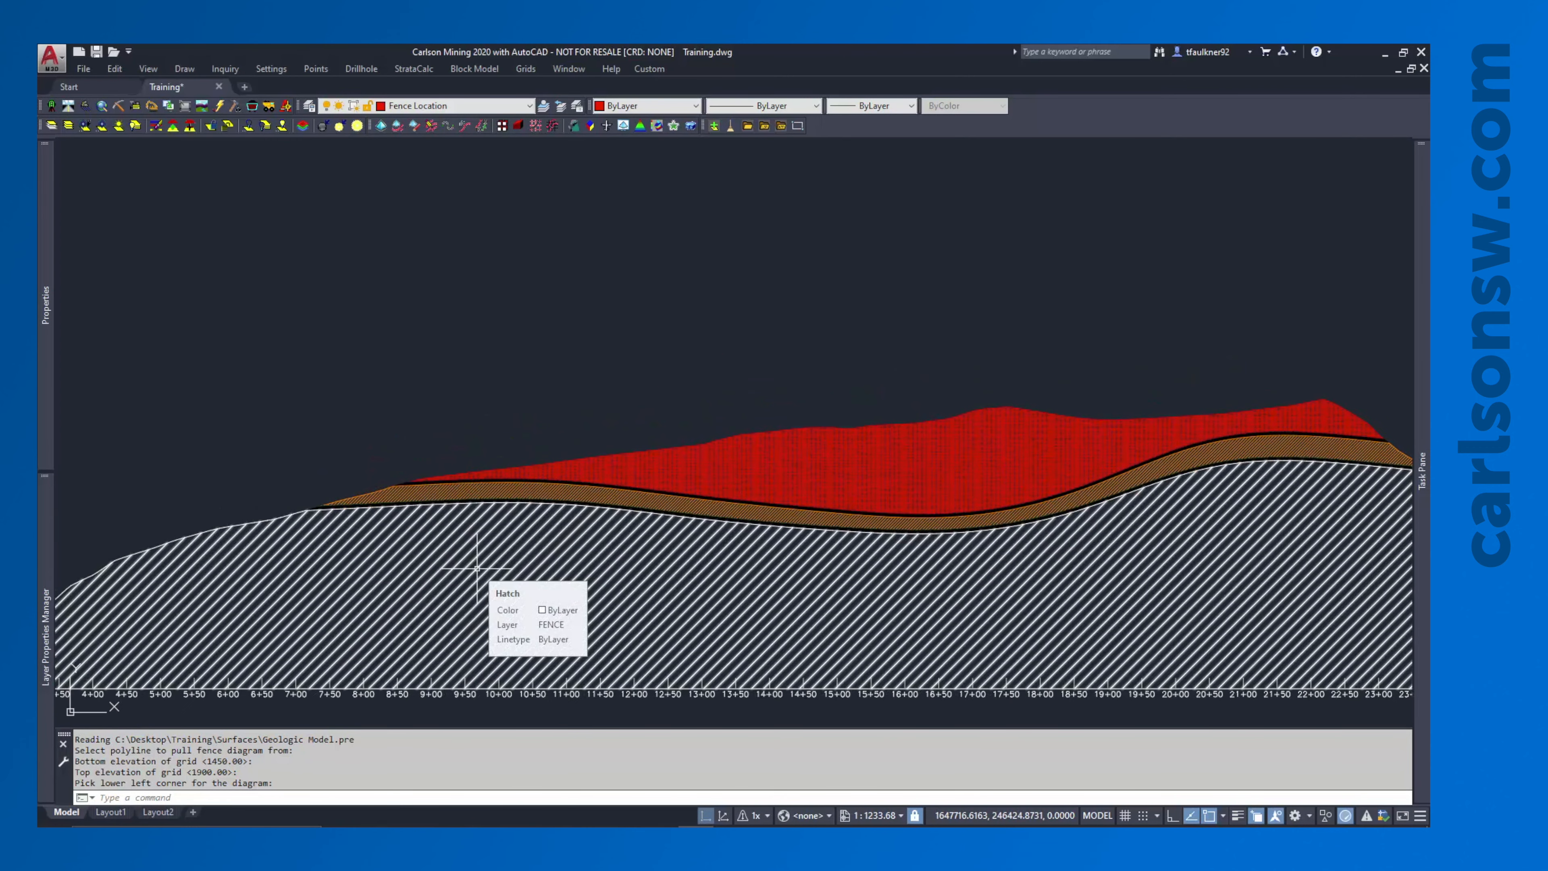
scroll(477, 568, down, 2)
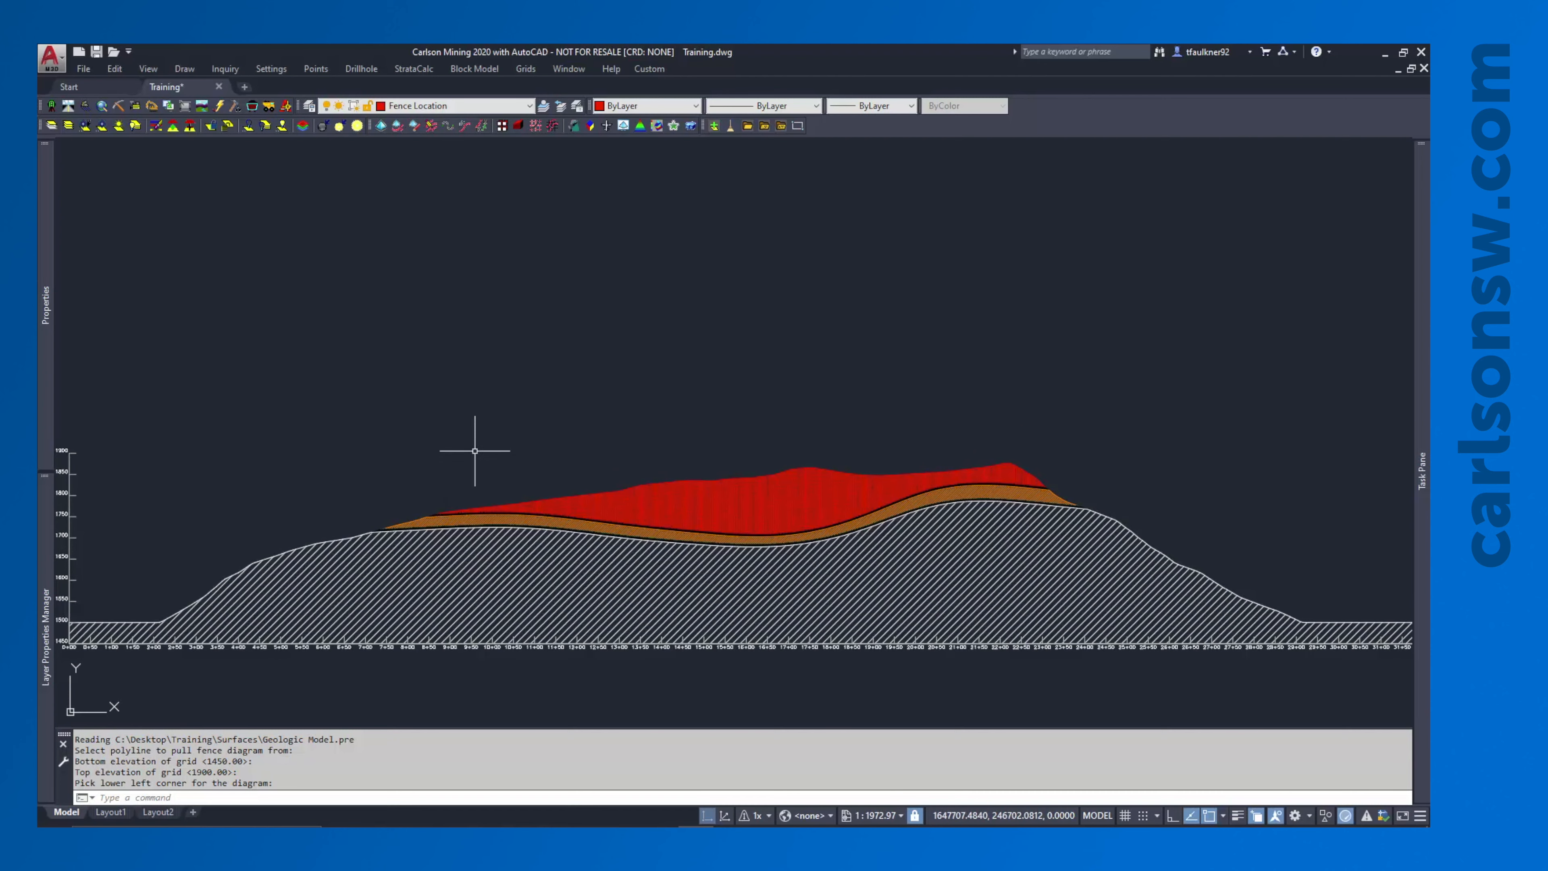
scroll(471, 453, up, 2)
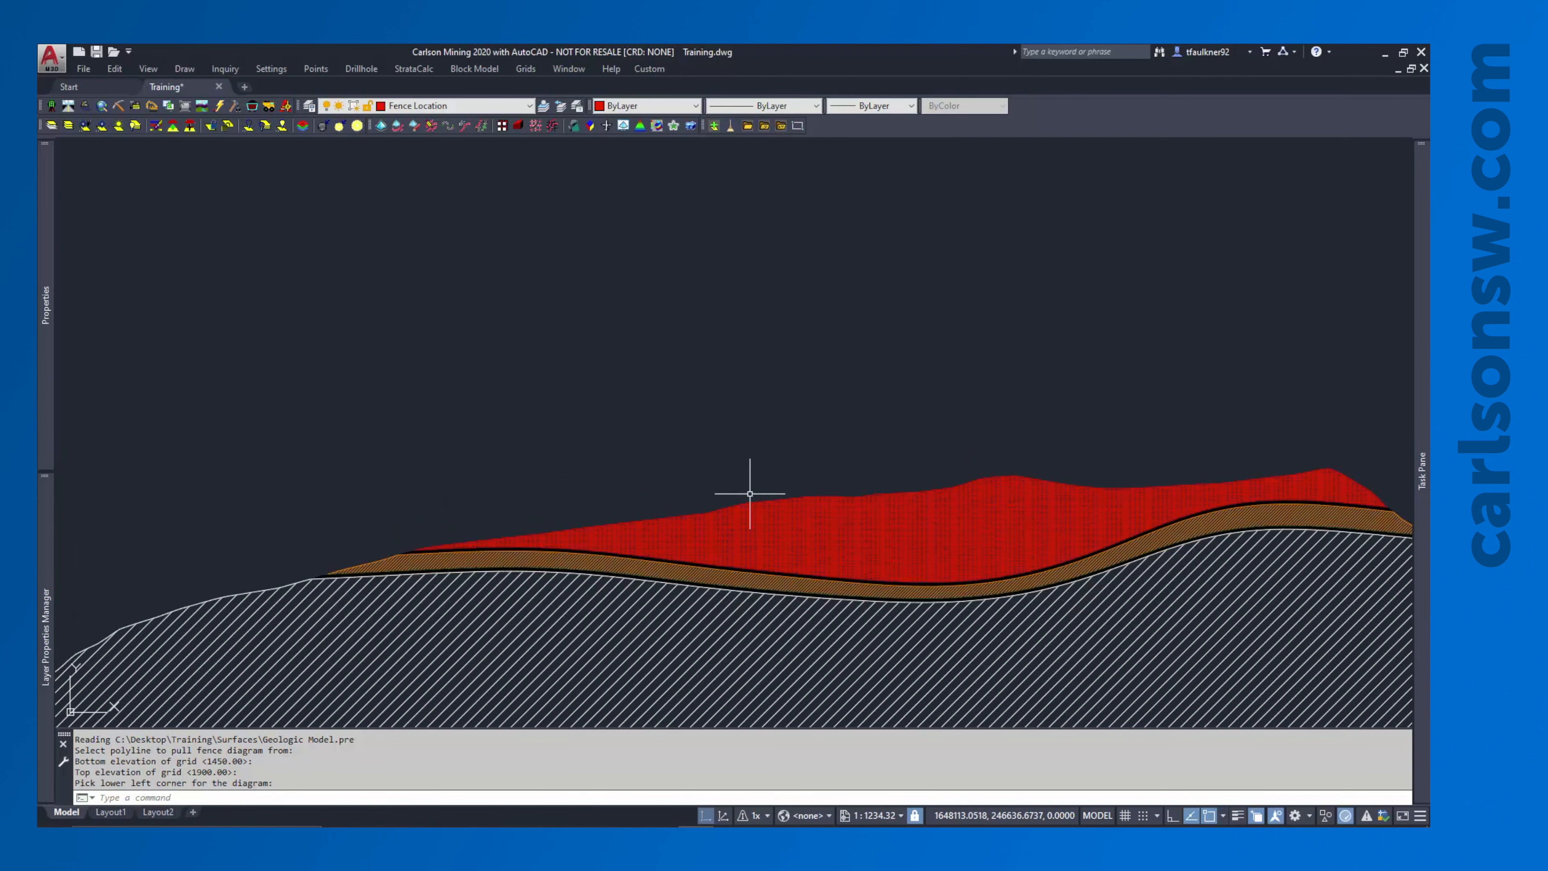
mouse_move(750, 501)
middle_down()
mouse_move(632, 423)
mouse_move(564, 341)
middle_up()
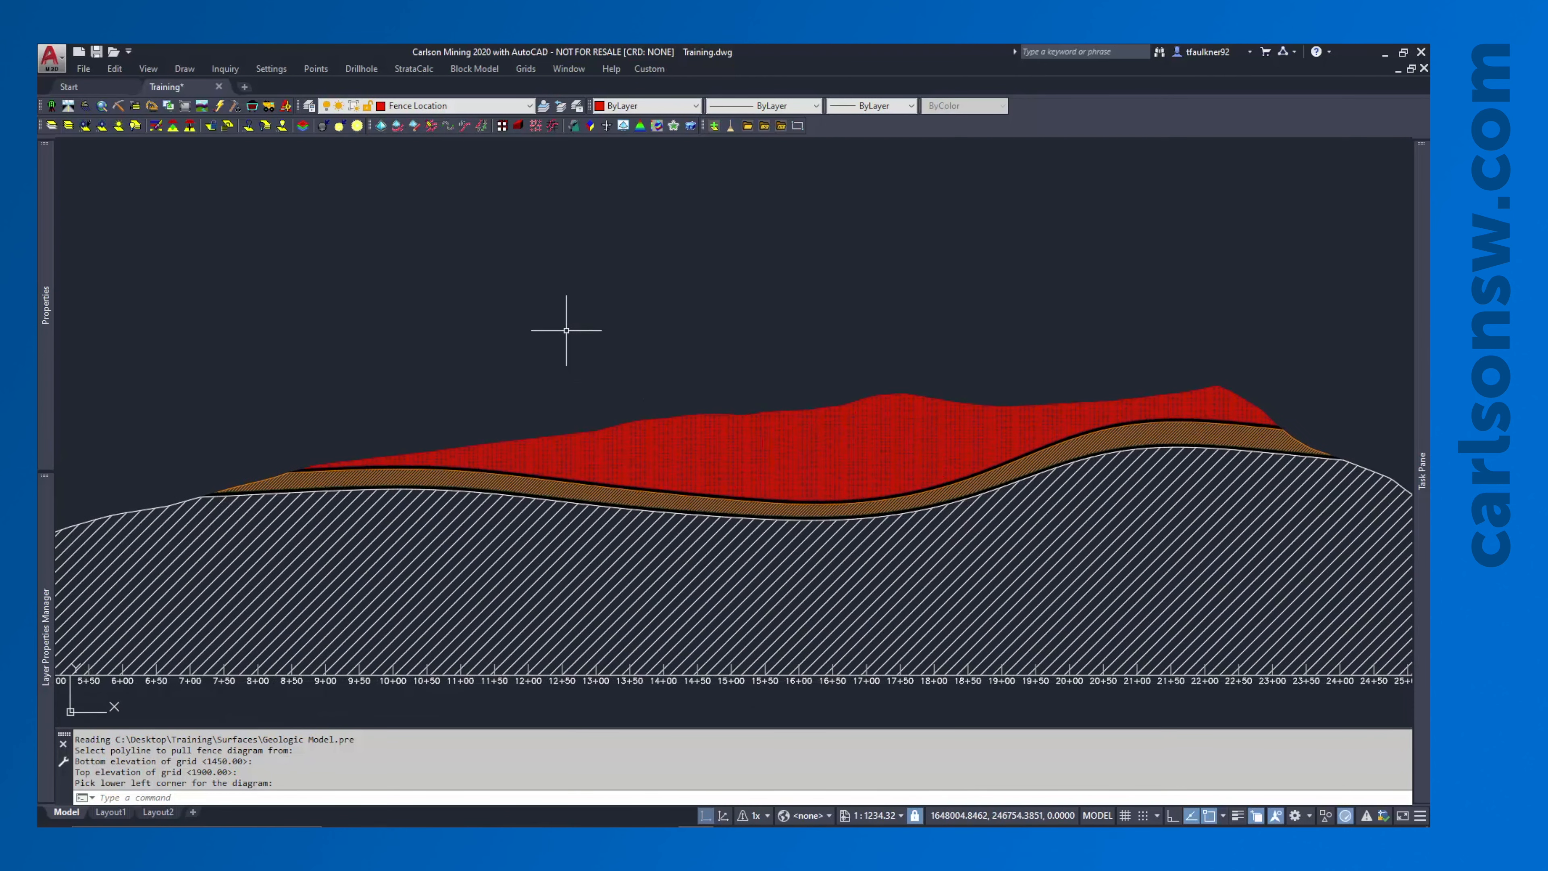
scroll(566, 328, down, 3)
middle_drag(459, 318, 667, 331)
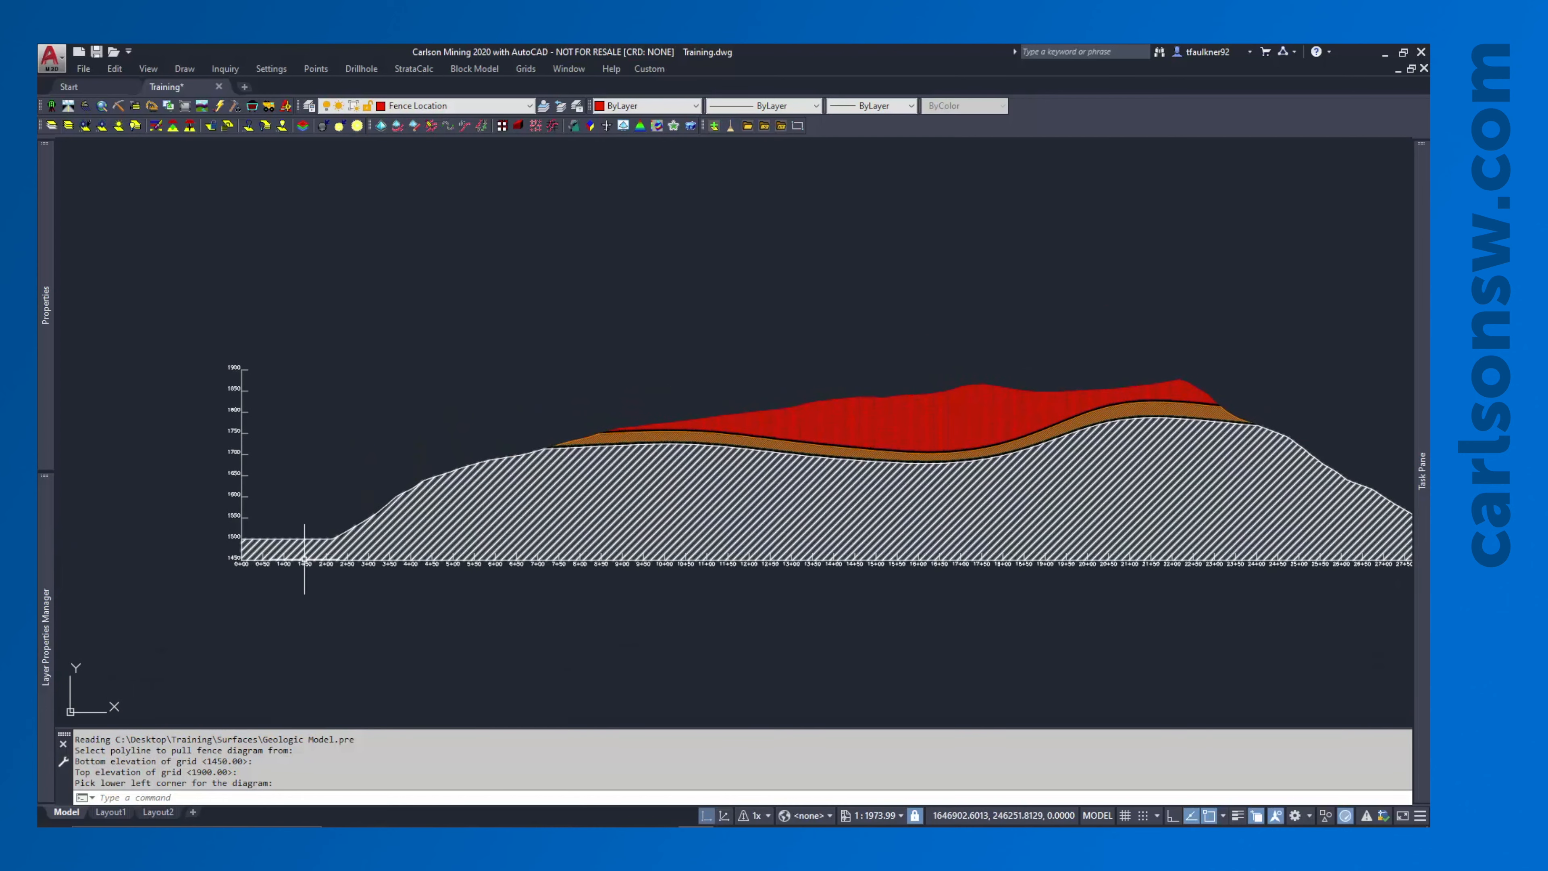
scroll(339, 539, up, 3)
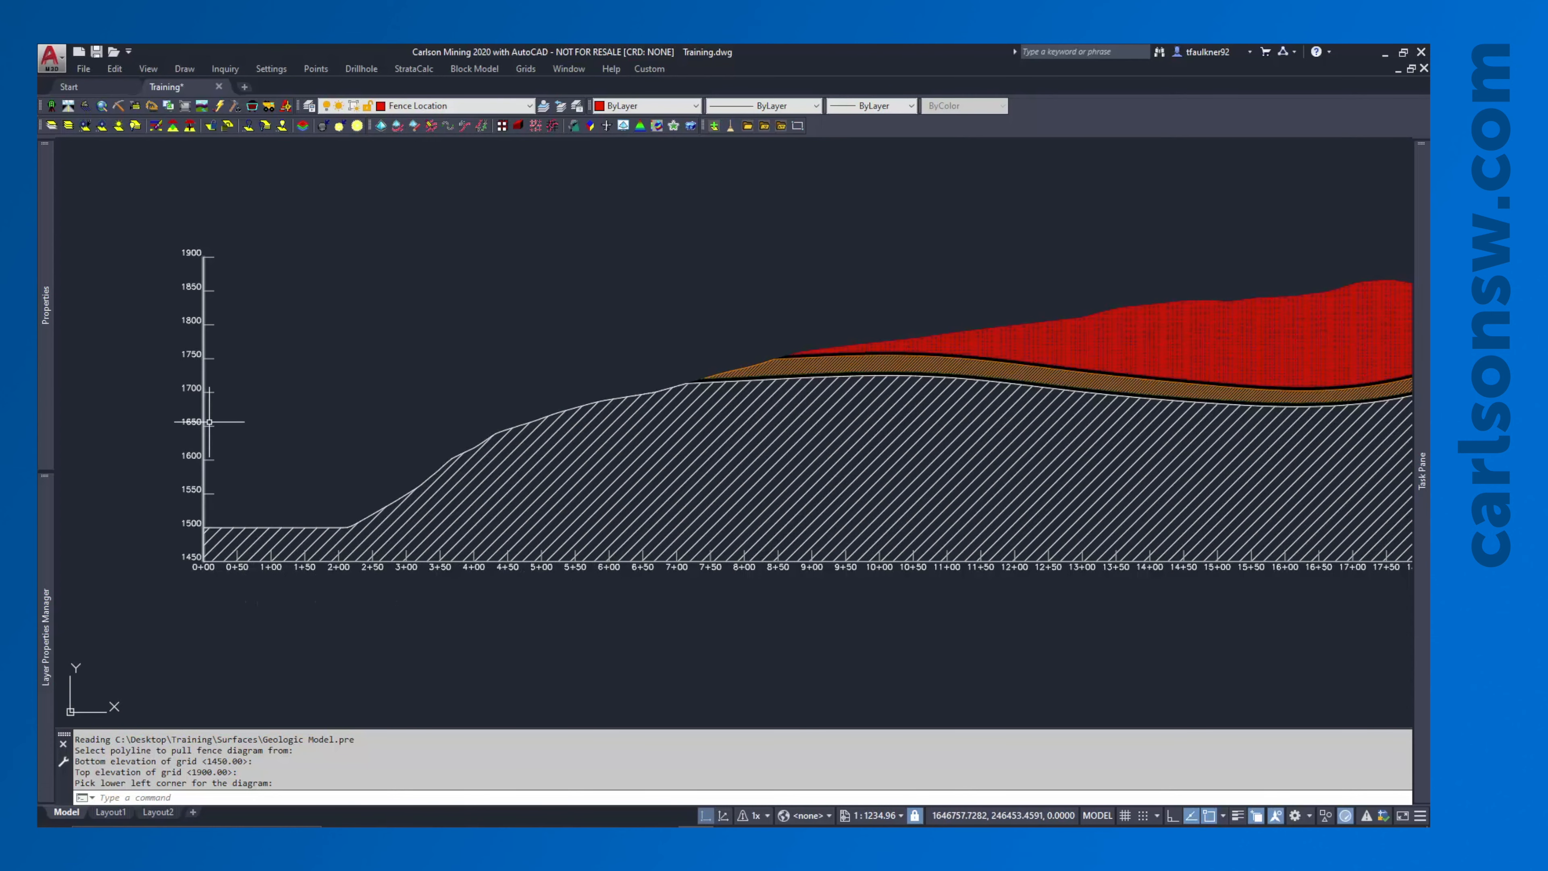
middle_drag(634, 390, 140, 422)
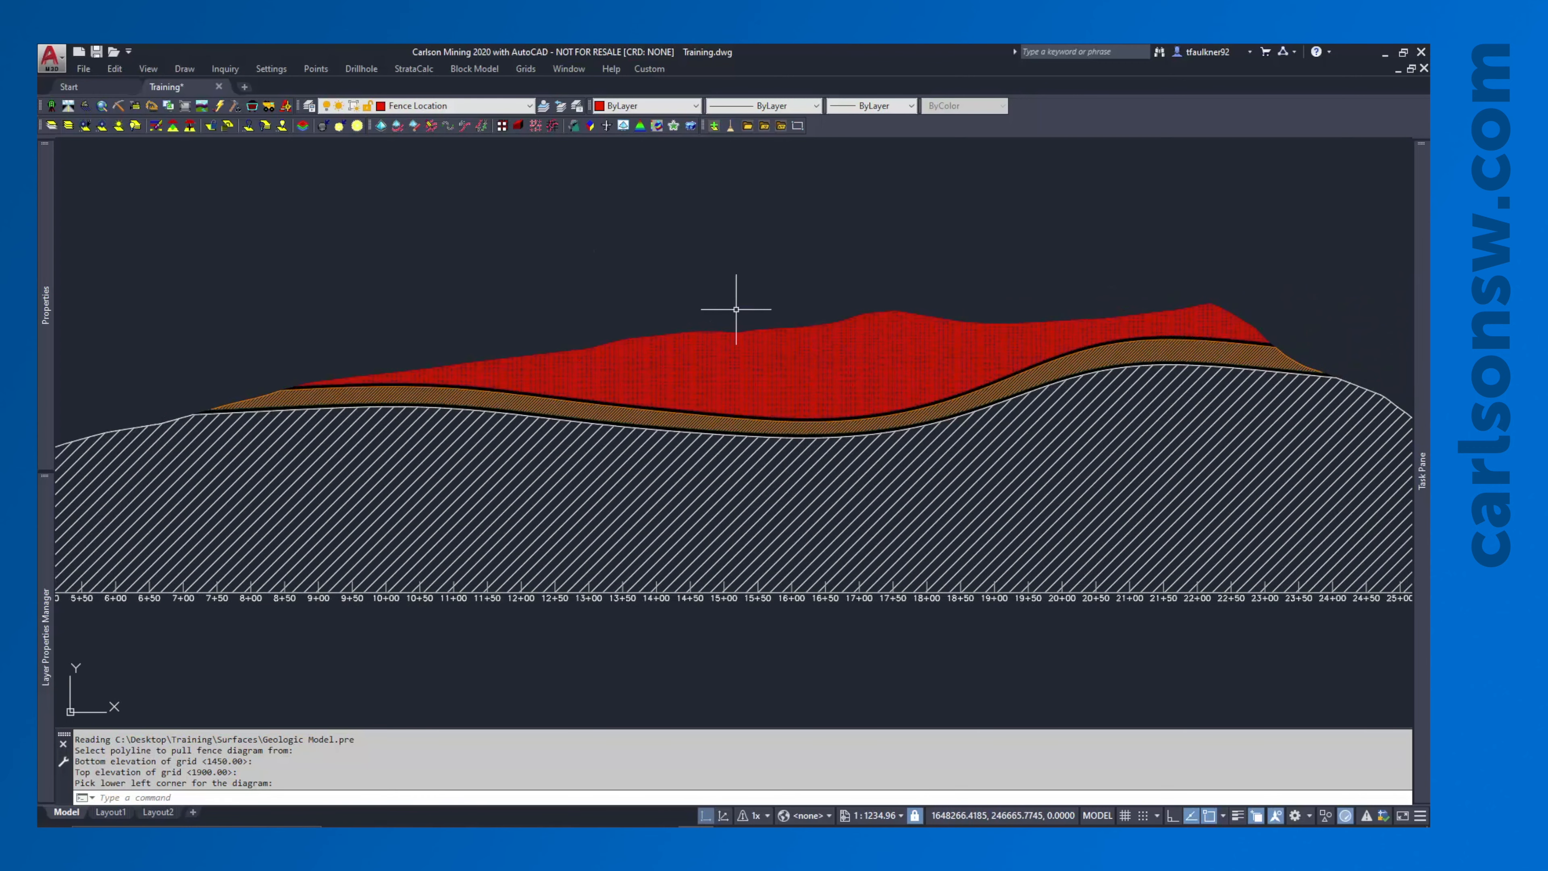
scroll(736, 310, down, 2)
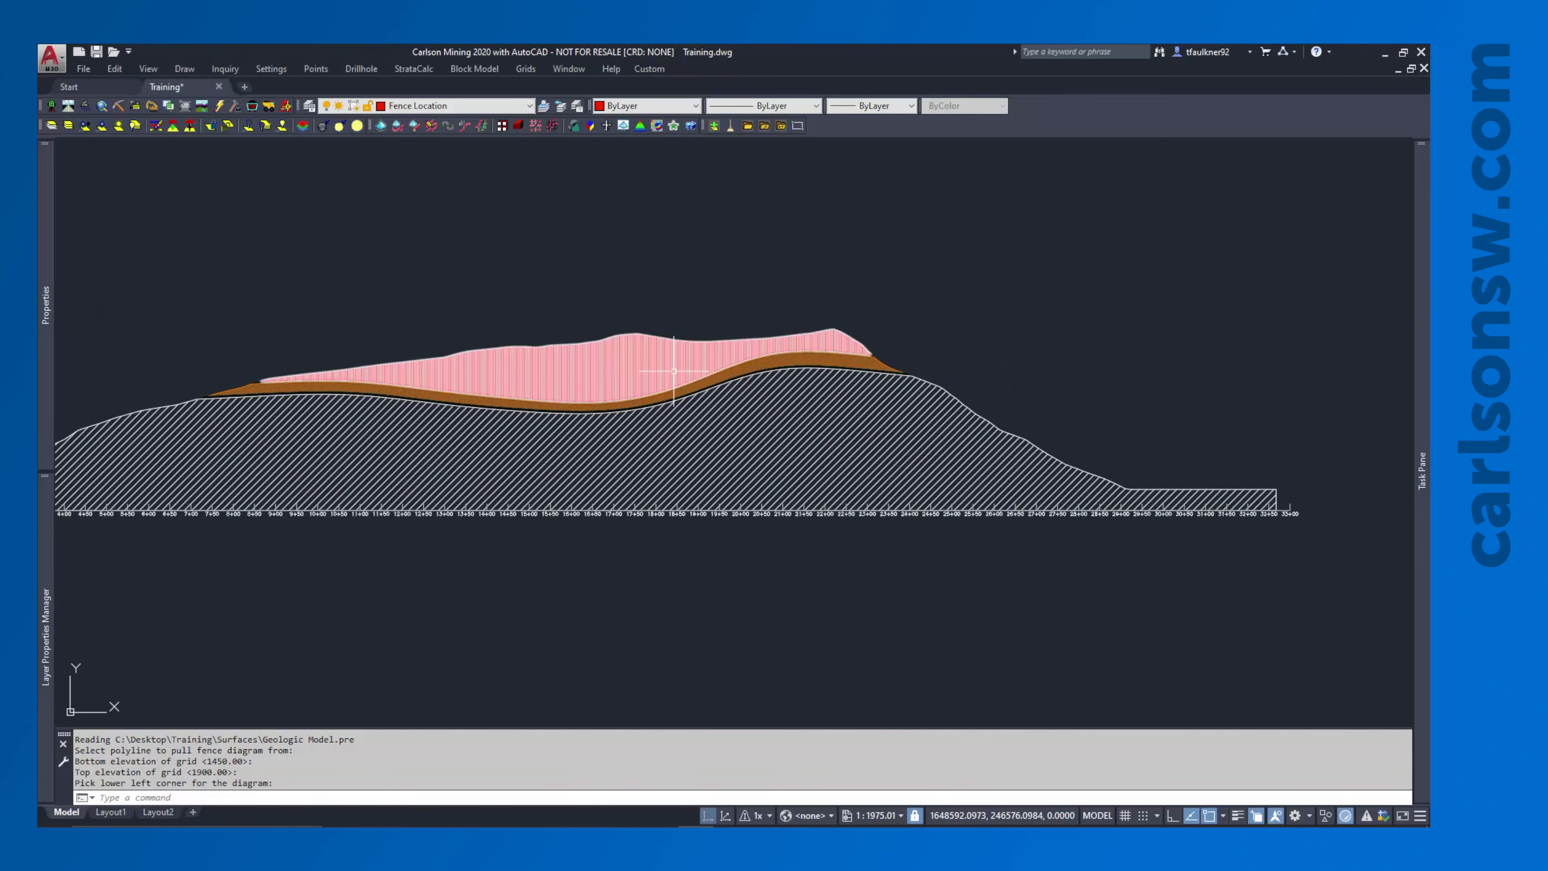
middle_drag(570, 414, 727, 396)
scroll(727, 398, down, 2)
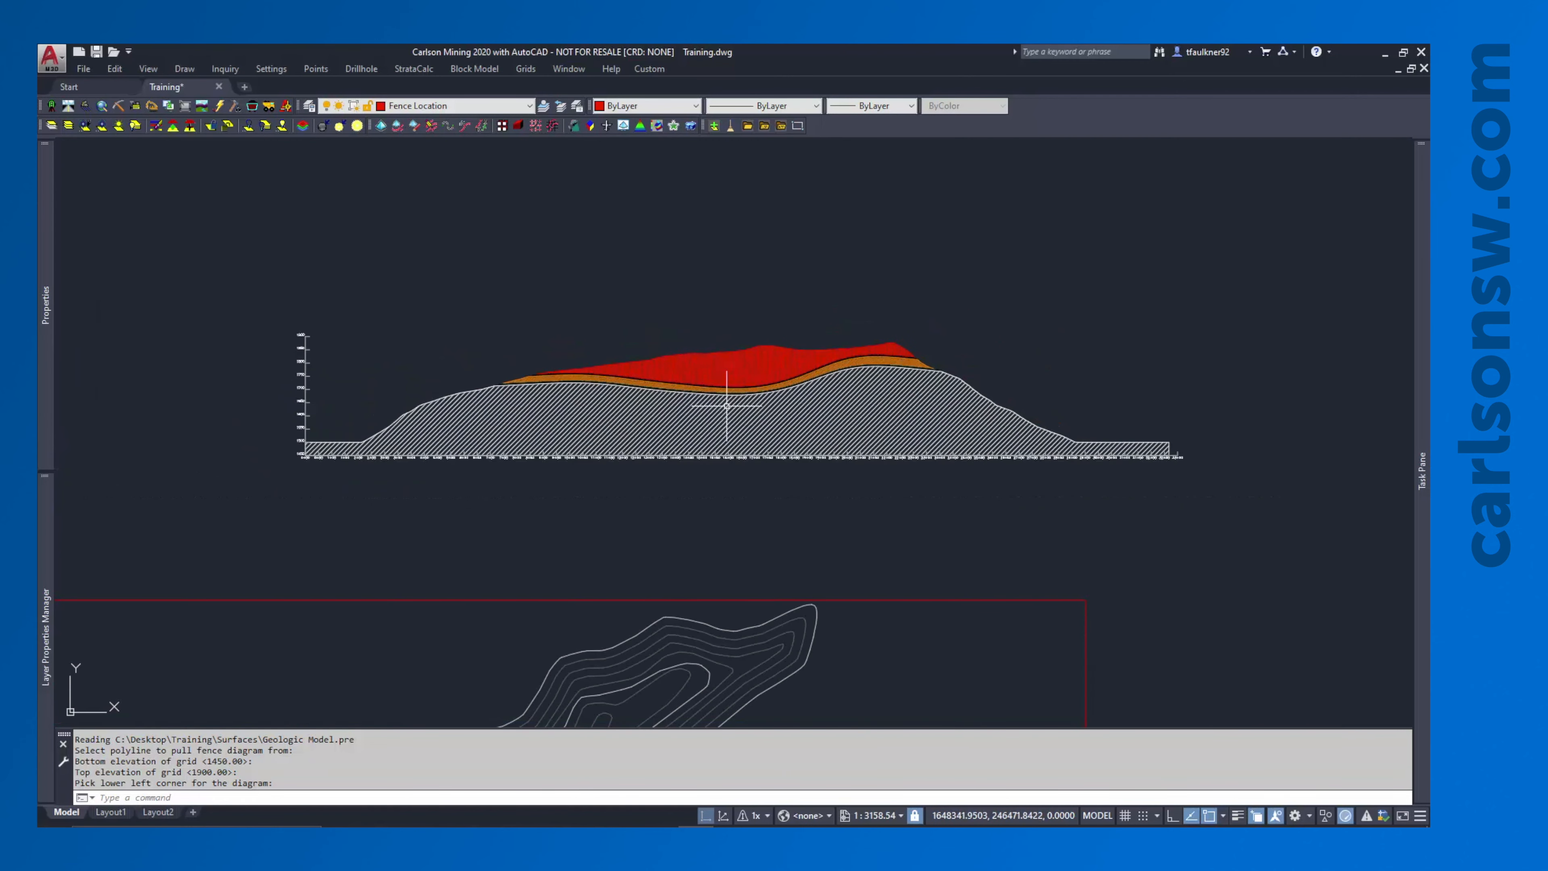
Start another fence diagram and set its X-axis label interval to 200
middle_drag(705, 483, 700, 357)
middle_drag(670, 456, 720, 207)
scroll(720, 207, down, 2)
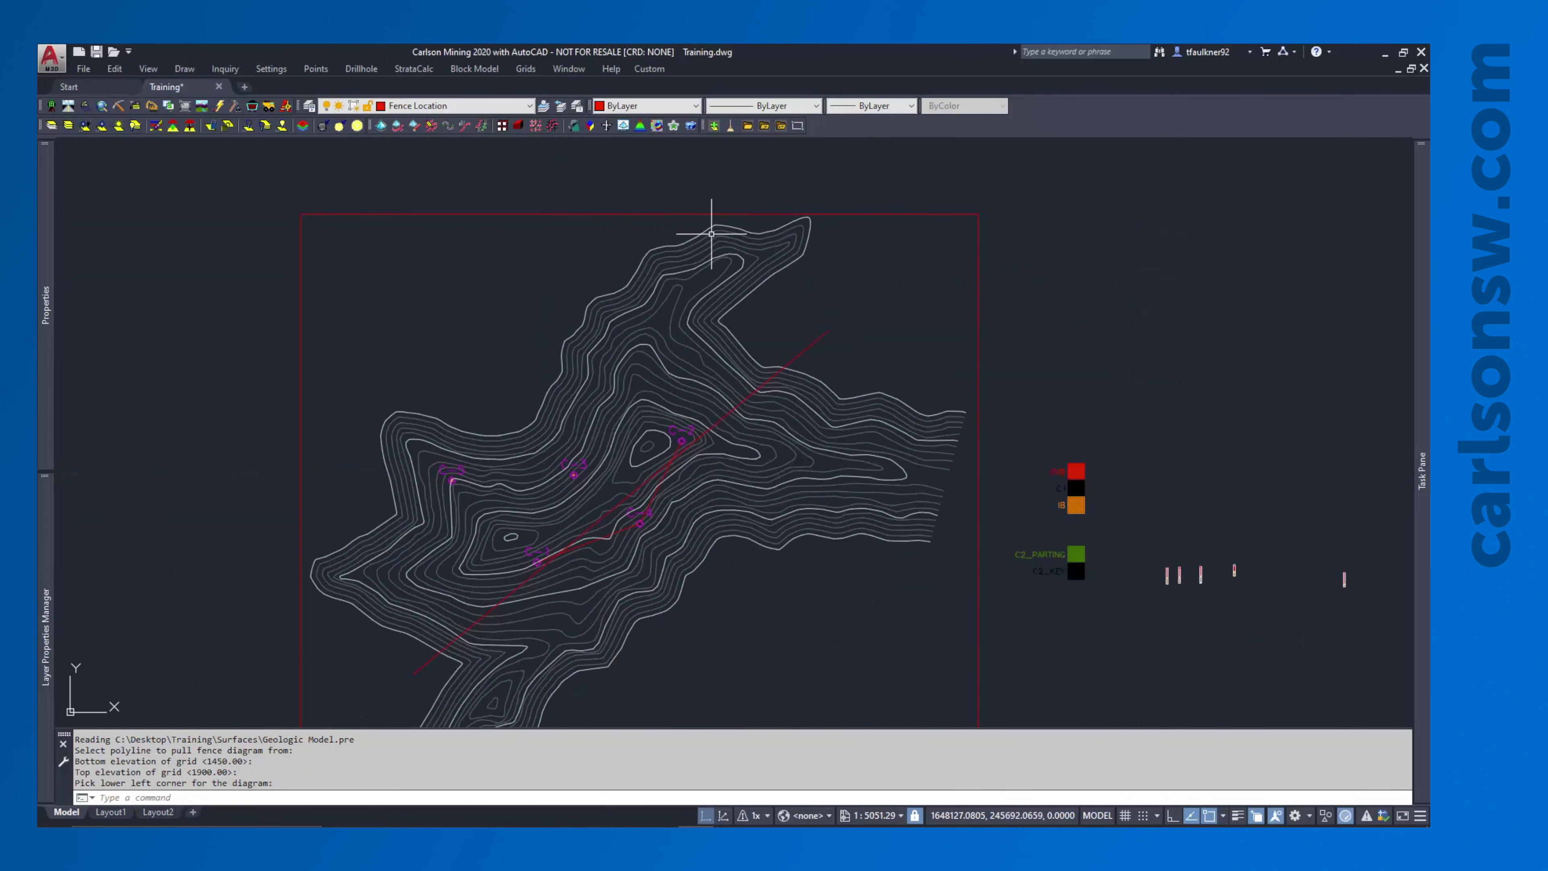
middle_drag(688, 290, 687, 263)
middle_drag(790, 312, 785, 296)
right_click(785, 296)
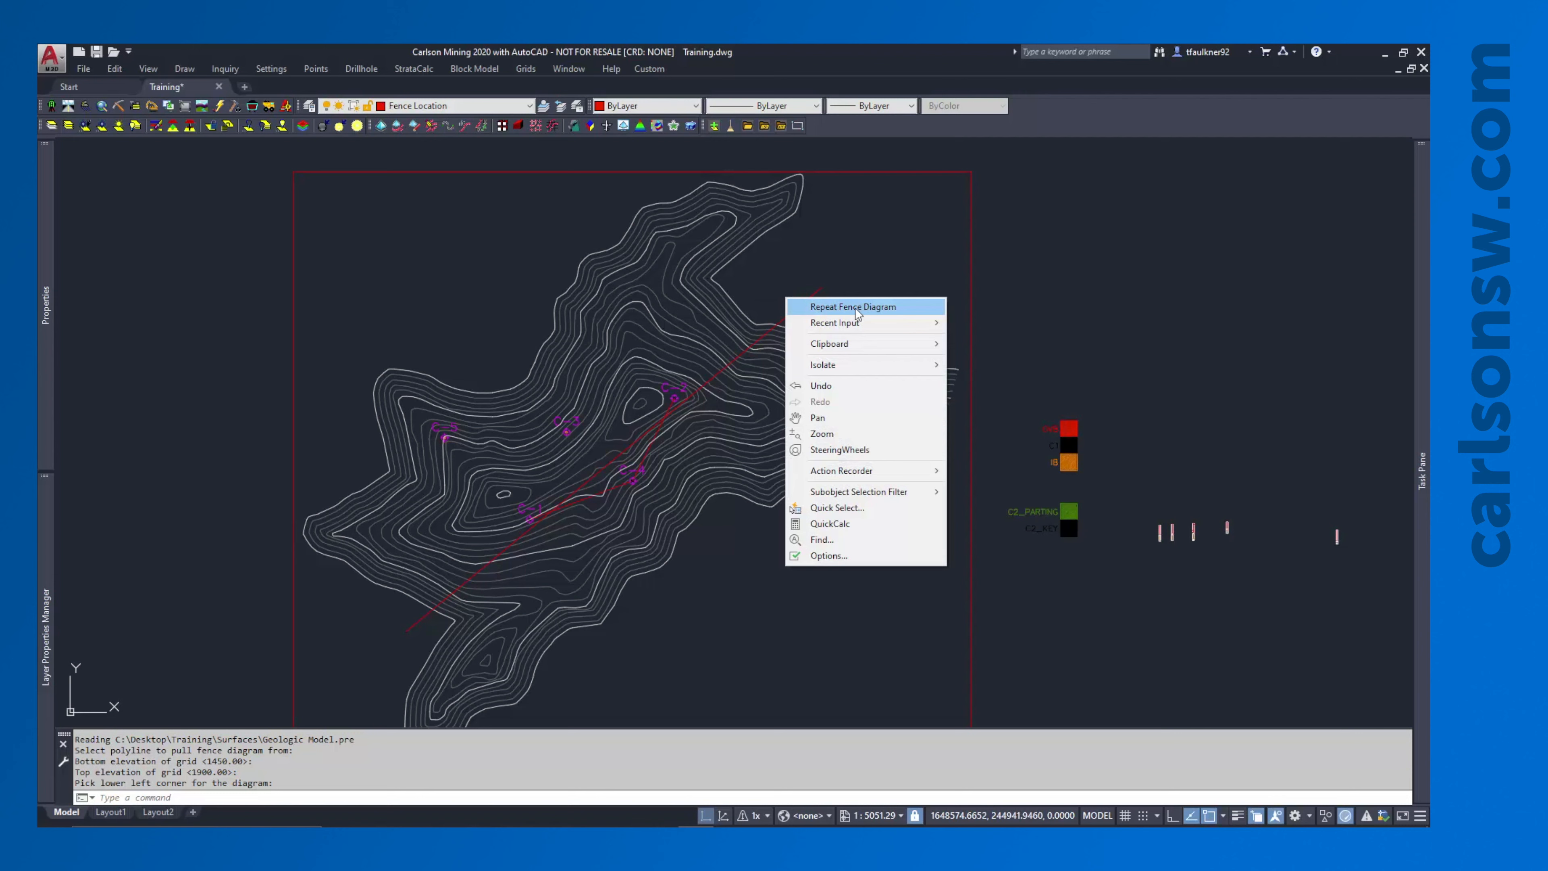
mouse_move(858, 322)
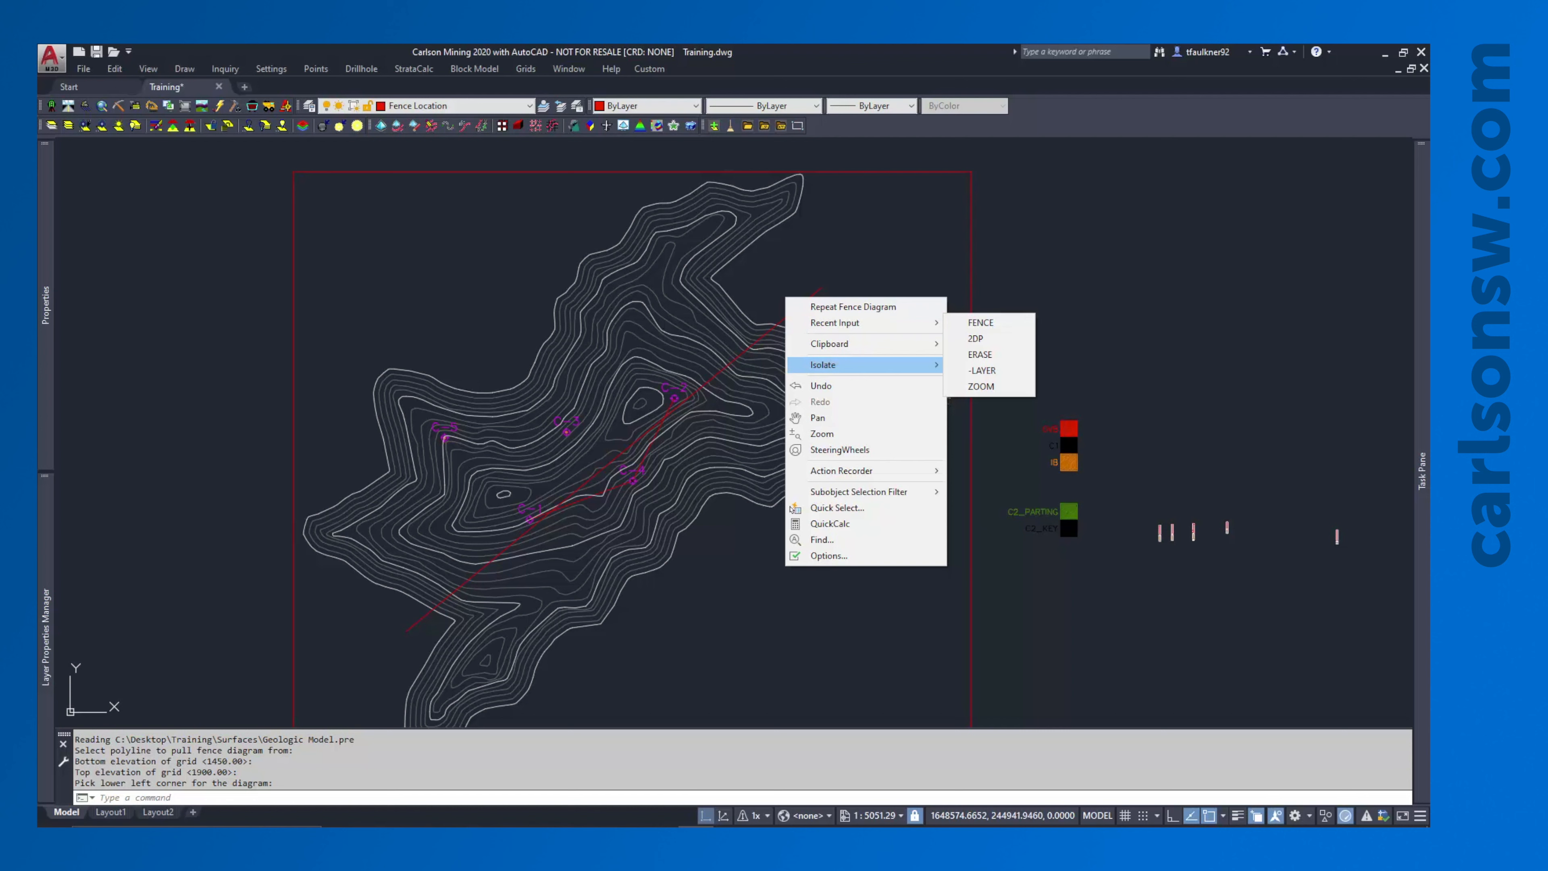
click(232, 796)
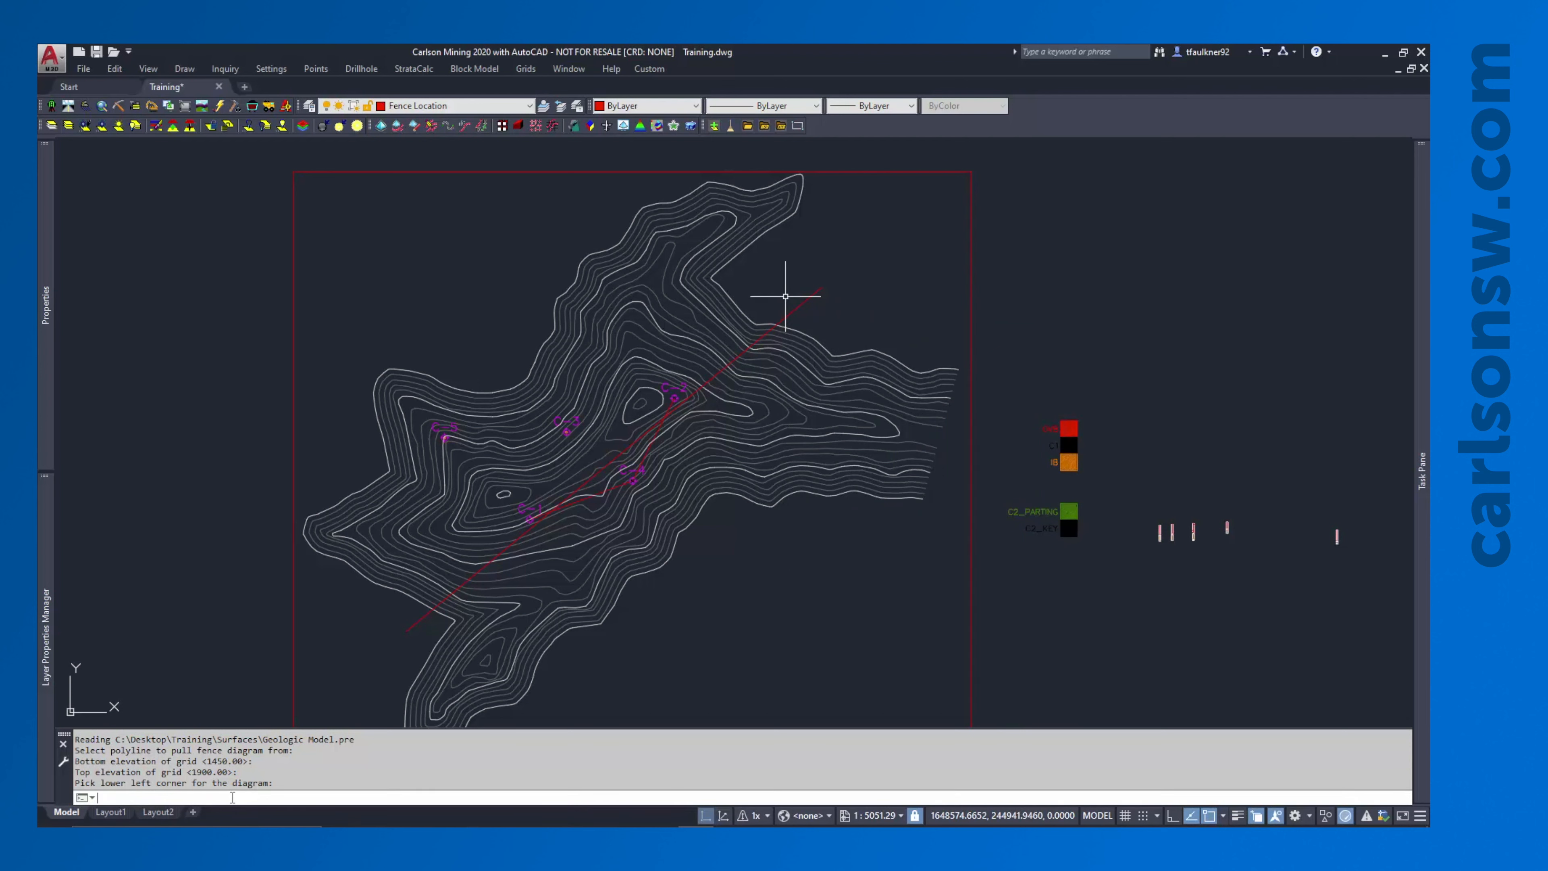
key(Return)
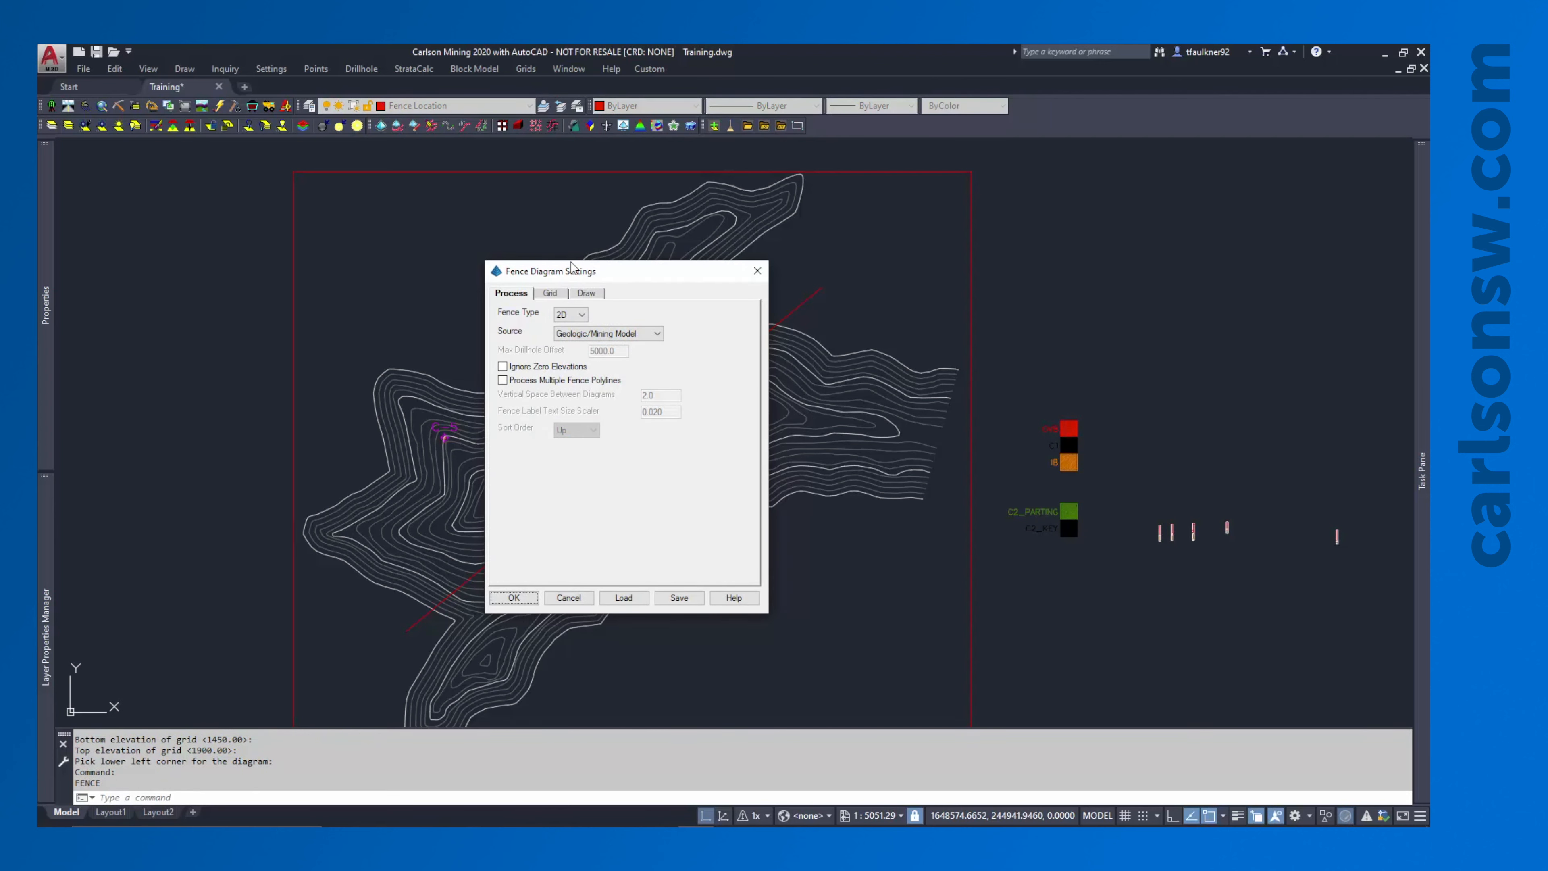
click(550, 294)
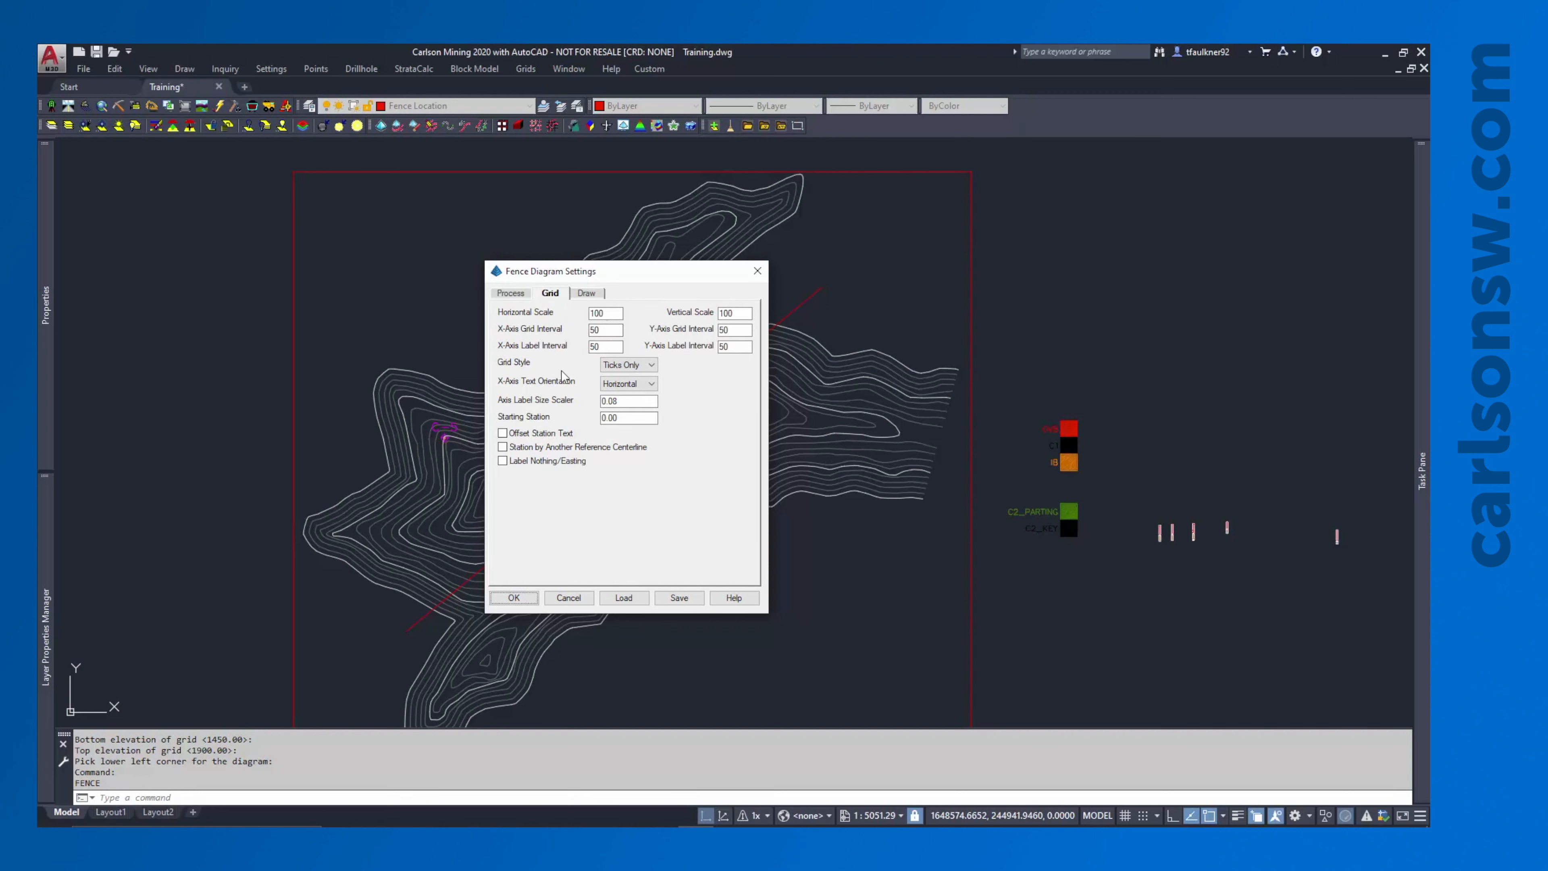
double_click(600, 346)
text(200)
drag(629, 275, 928, 241)
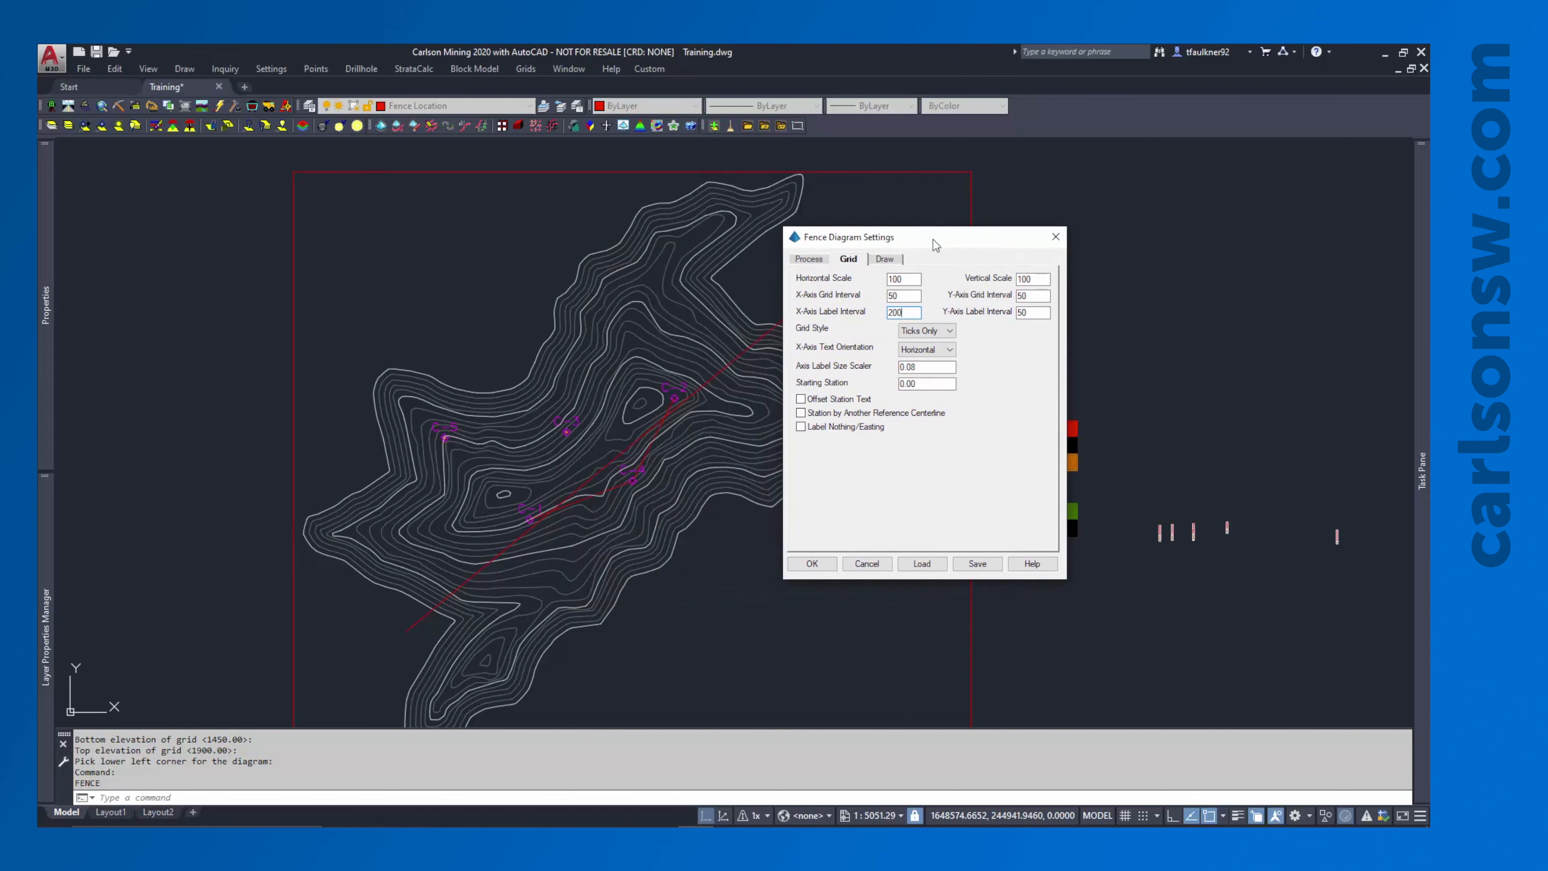
Turn on Draw Legend and Draw Geologic Columns for the new fence diagram
click(884, 259)
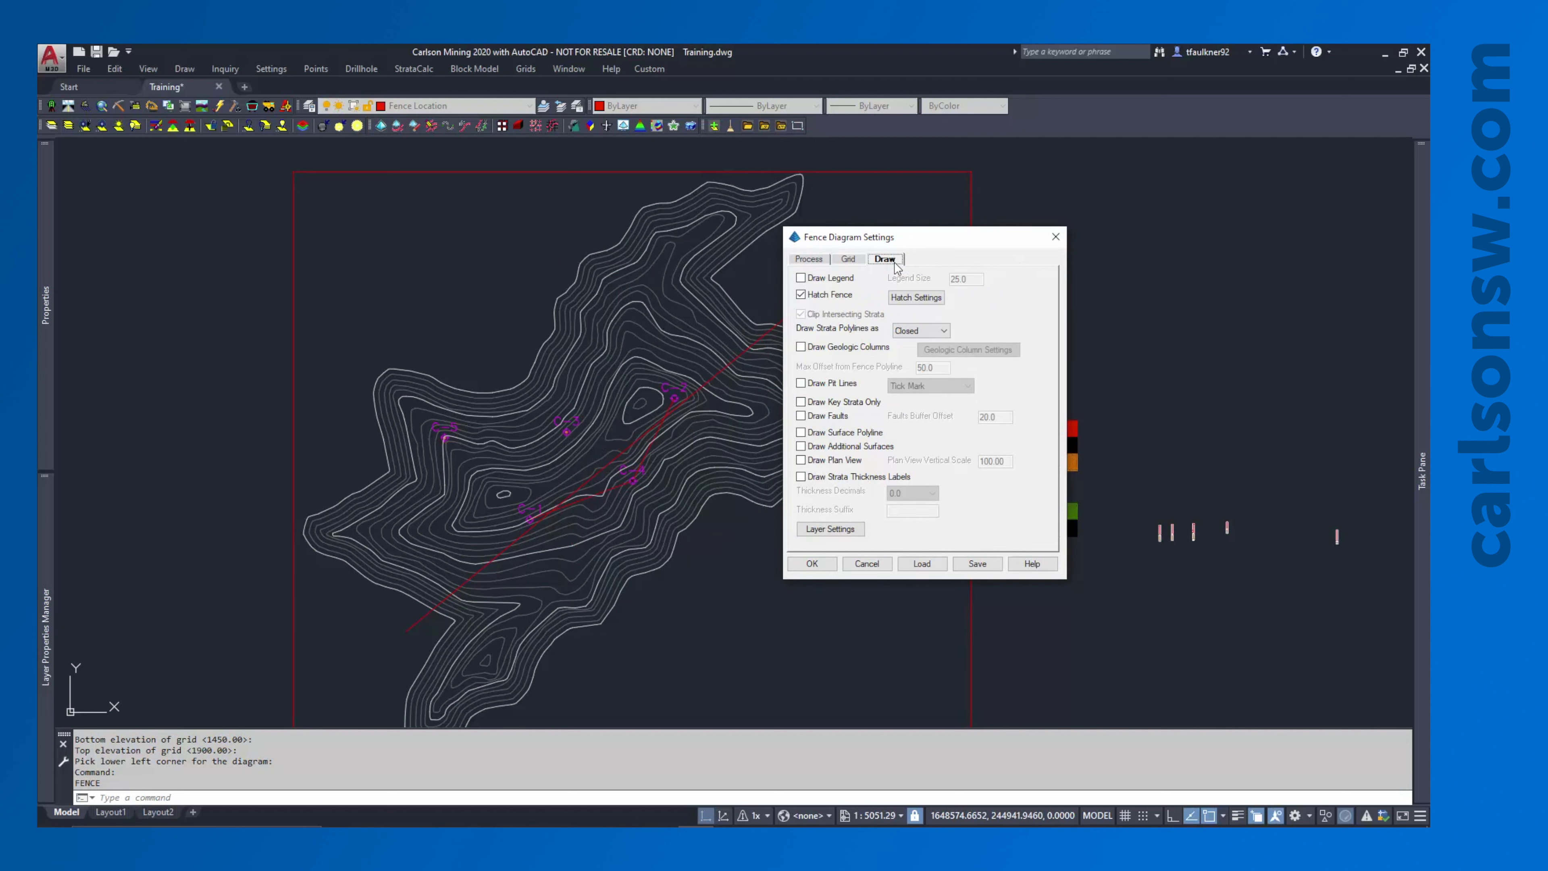
click(801, 279)
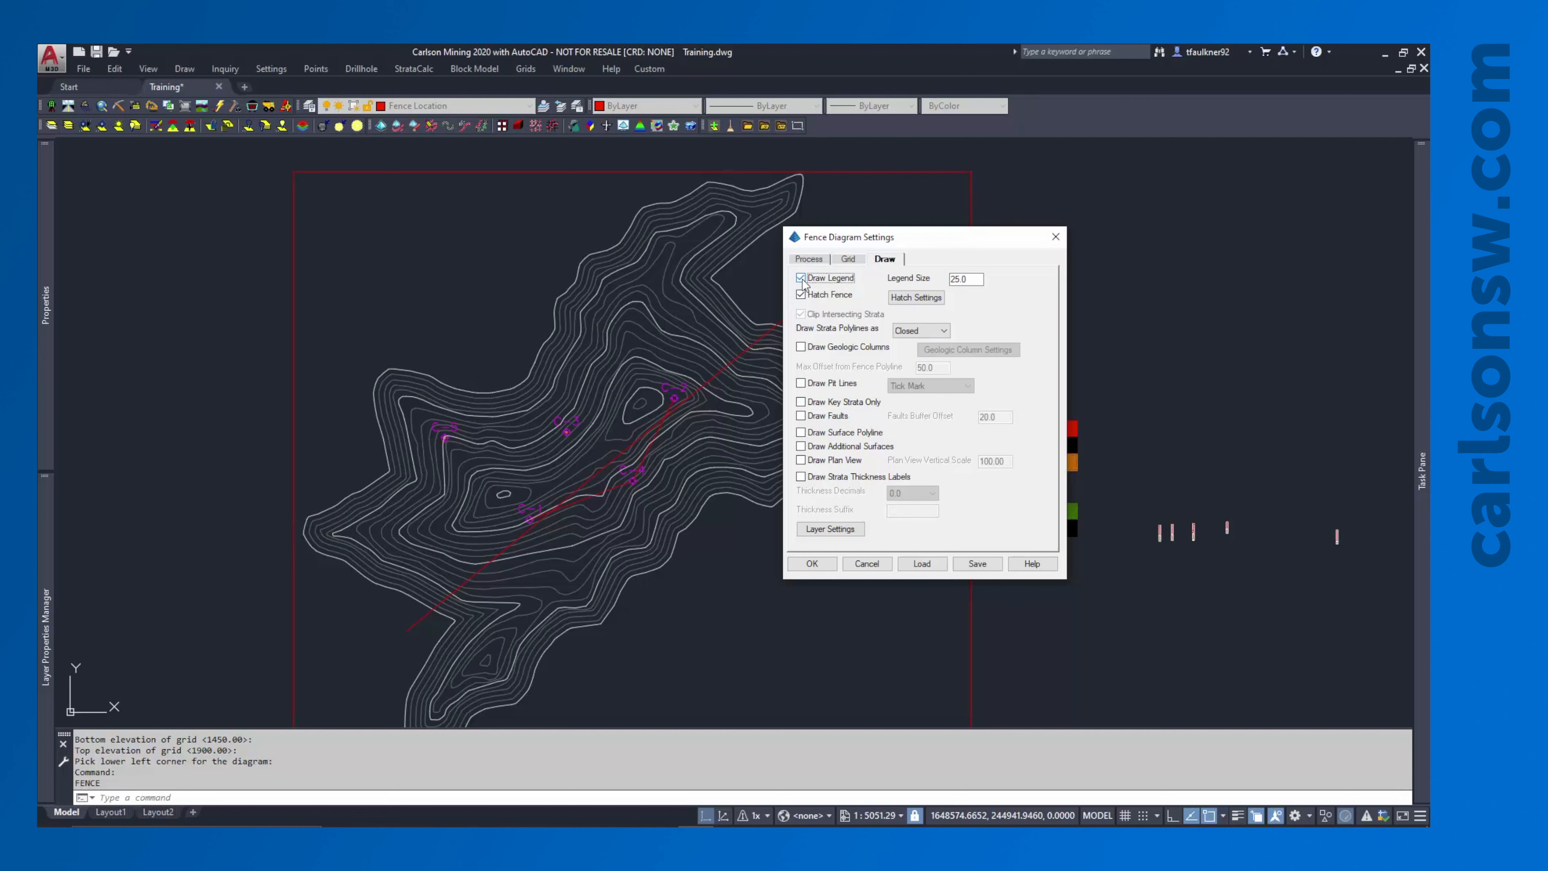
click(801, 347)
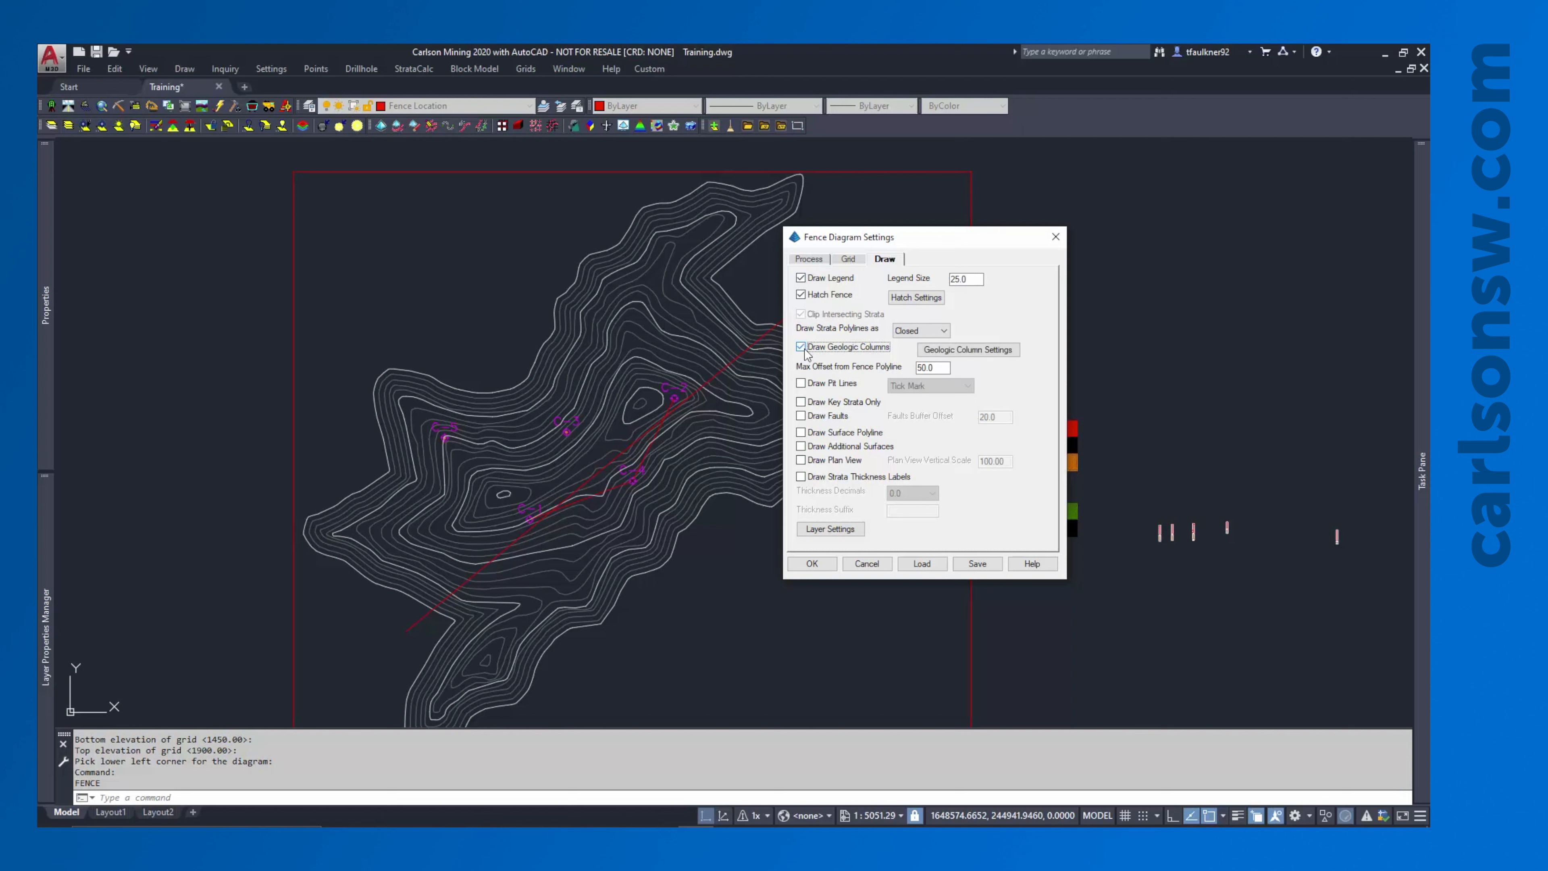
Turn off Composite Strata to Beds in the geologic column settings, review the grid and label options, and accept them
click(991, 351)
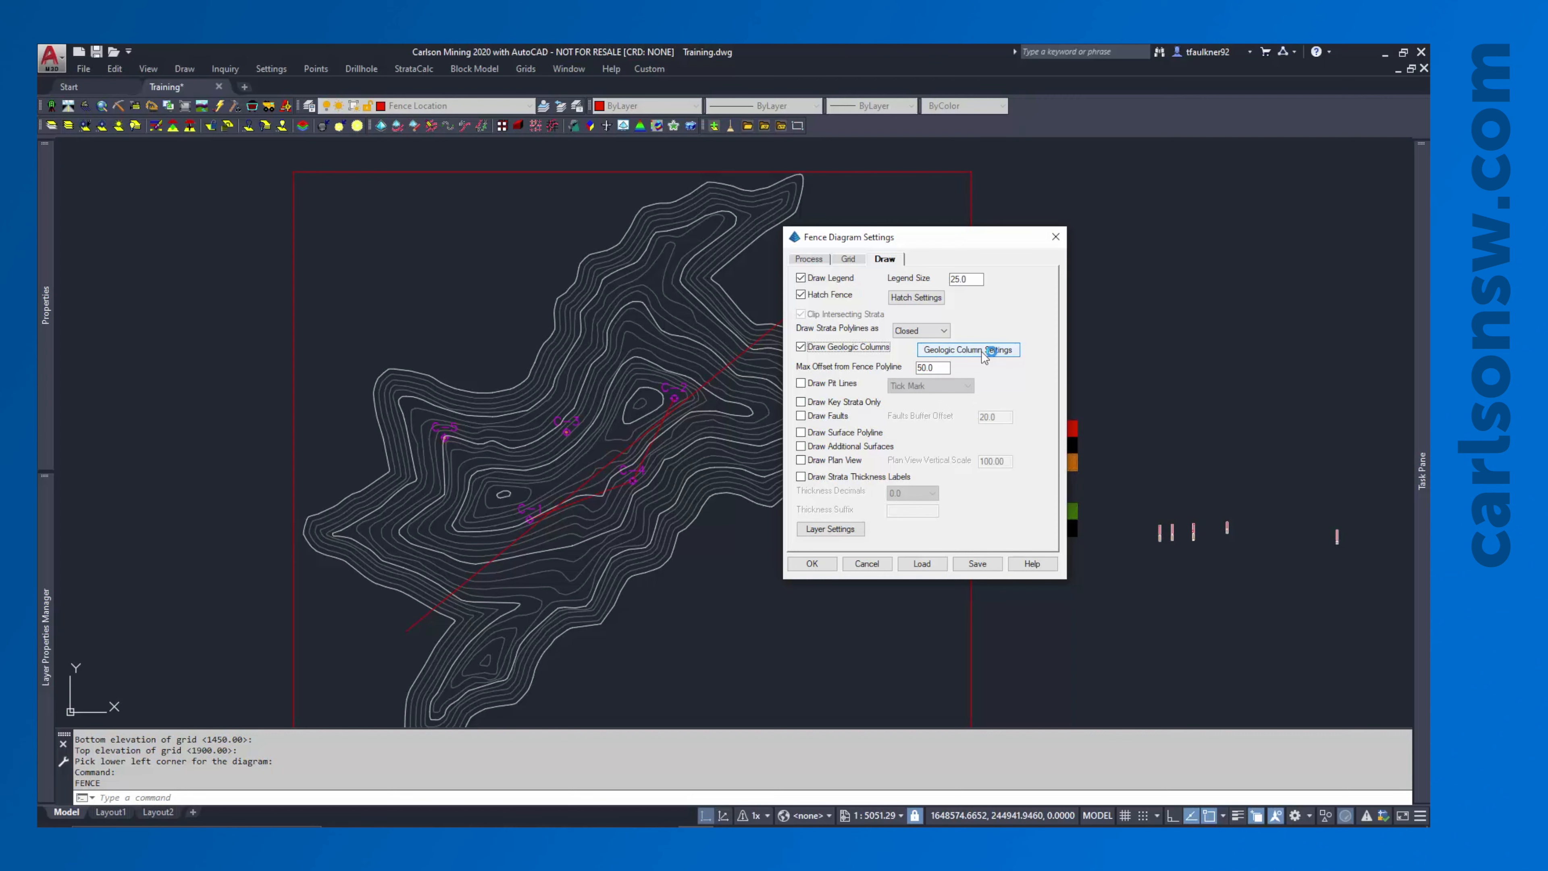
drag(941, 237, 597, 257)
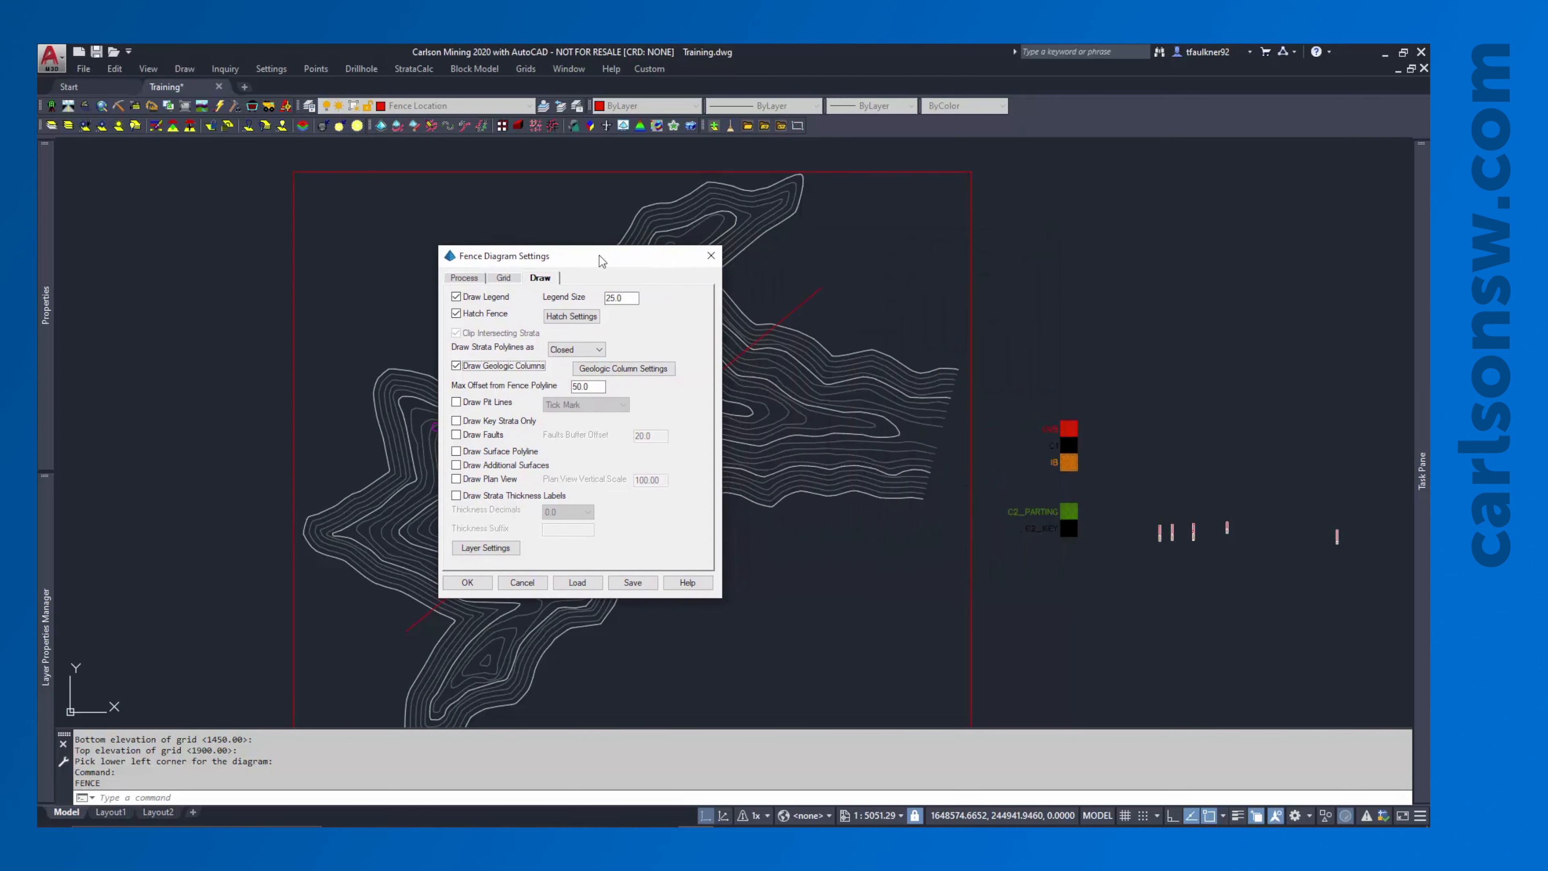
click(629, 372)
drag(214, 250, 1026, 260)
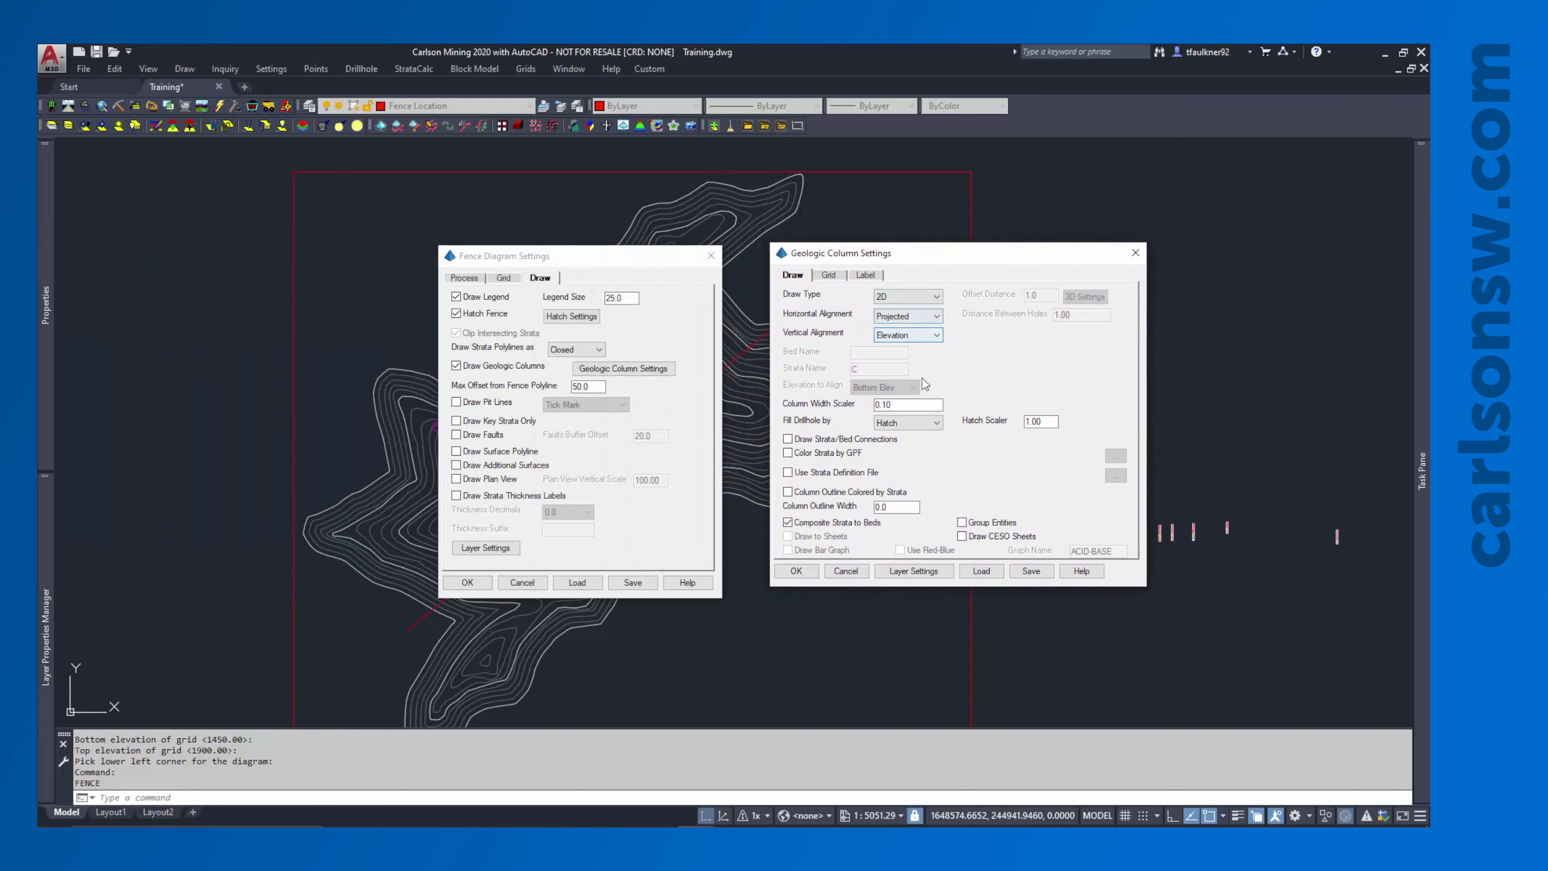
click(829, 275)
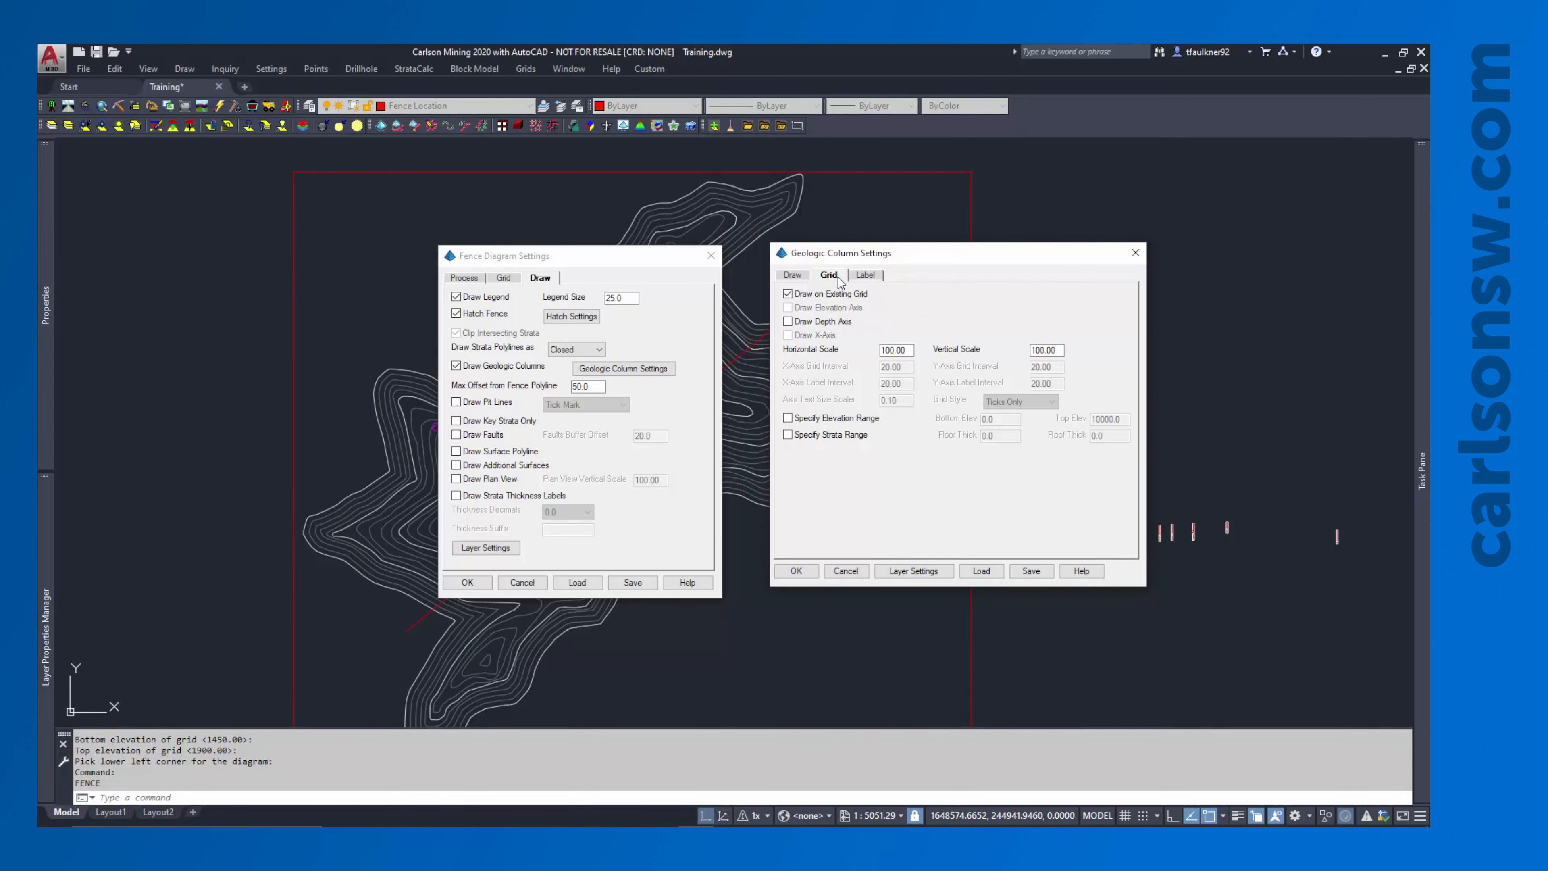
click(866, 275)
click(792, 275)
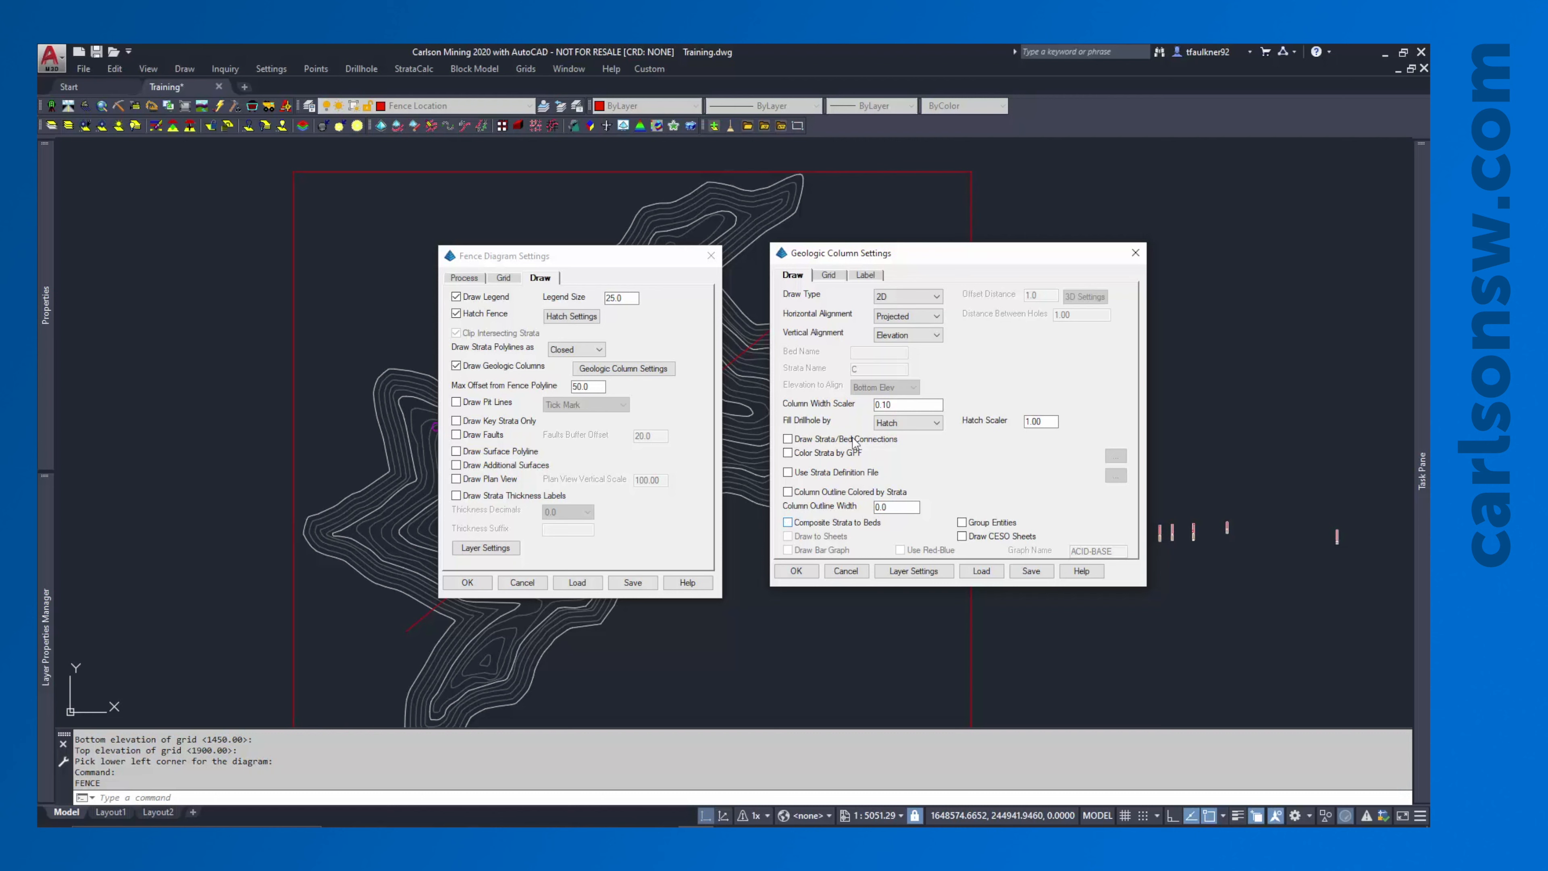
click(827, 276)
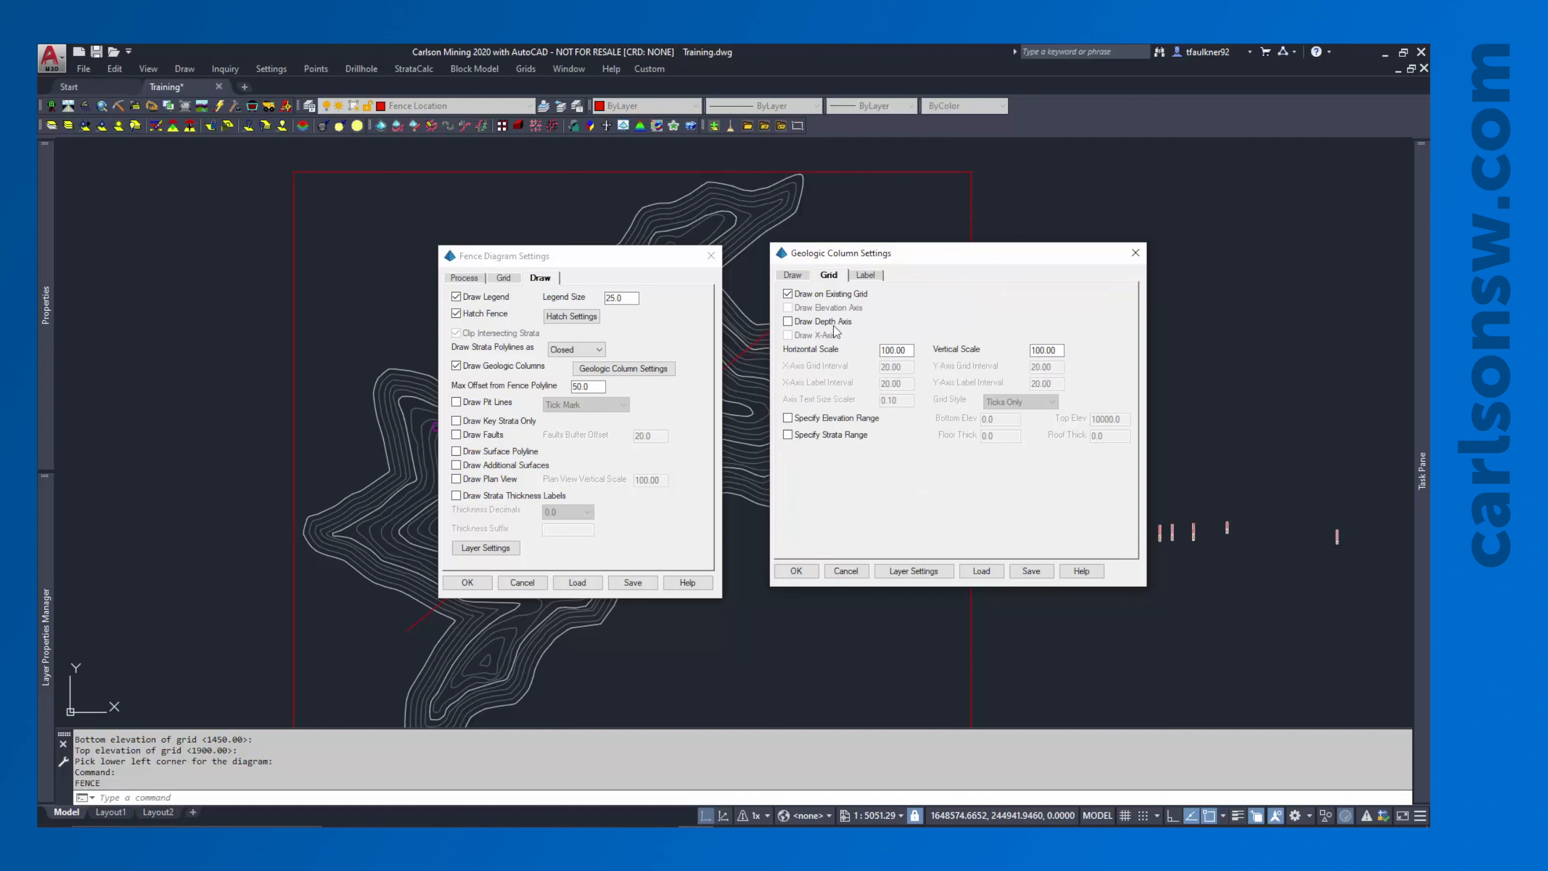
click(859, 275)
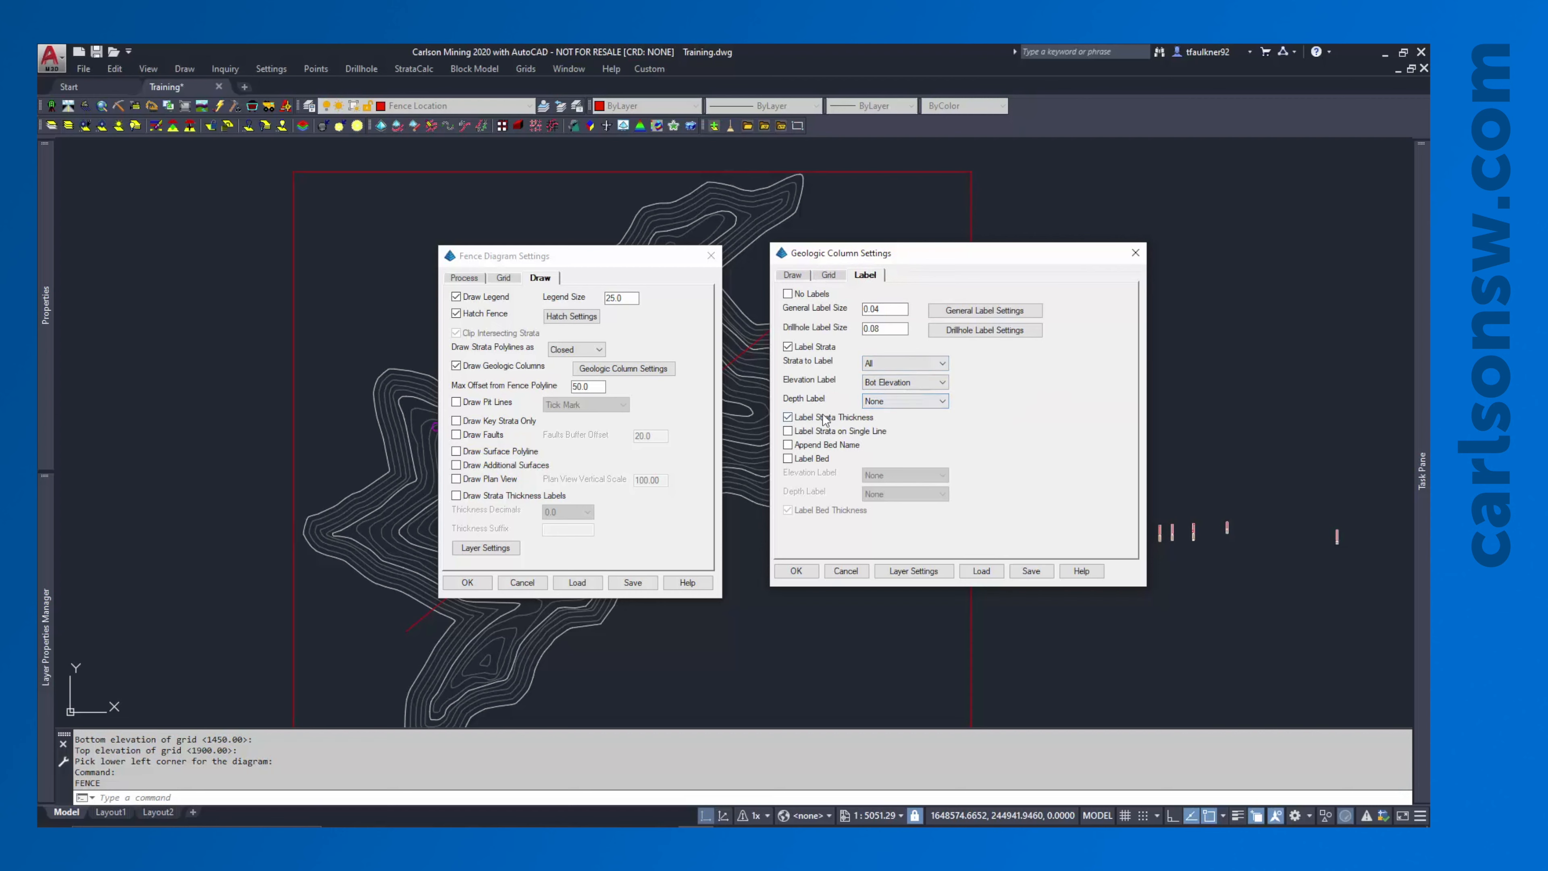
click(796, 571)
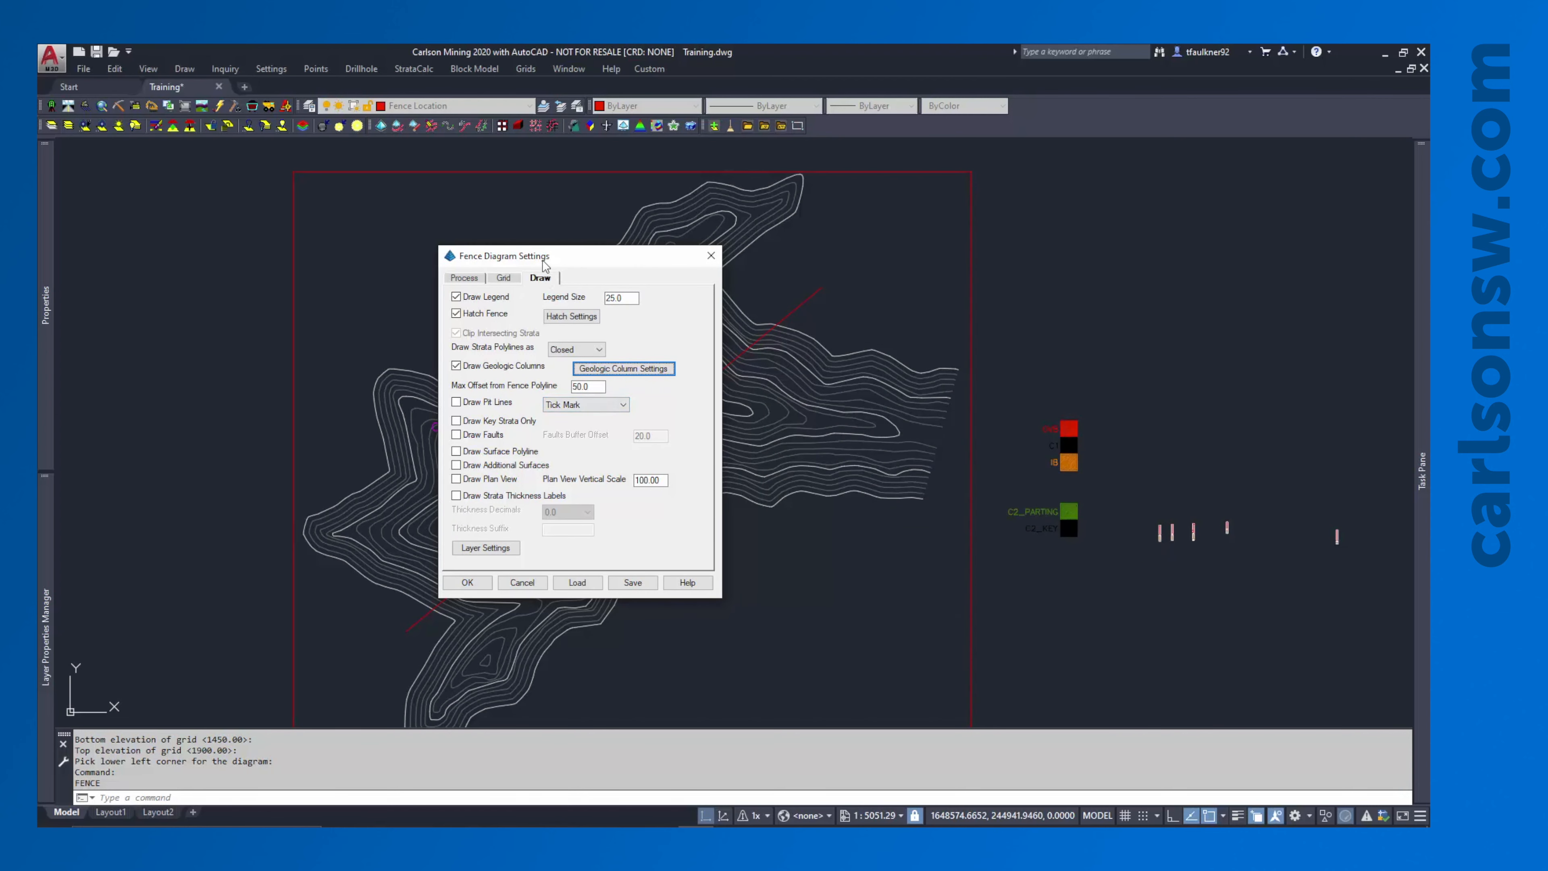
Set the Max Offset from Fence Polyline for the geologic columns and accept the fence diagram settings
drag(544, 263, 967, 256)
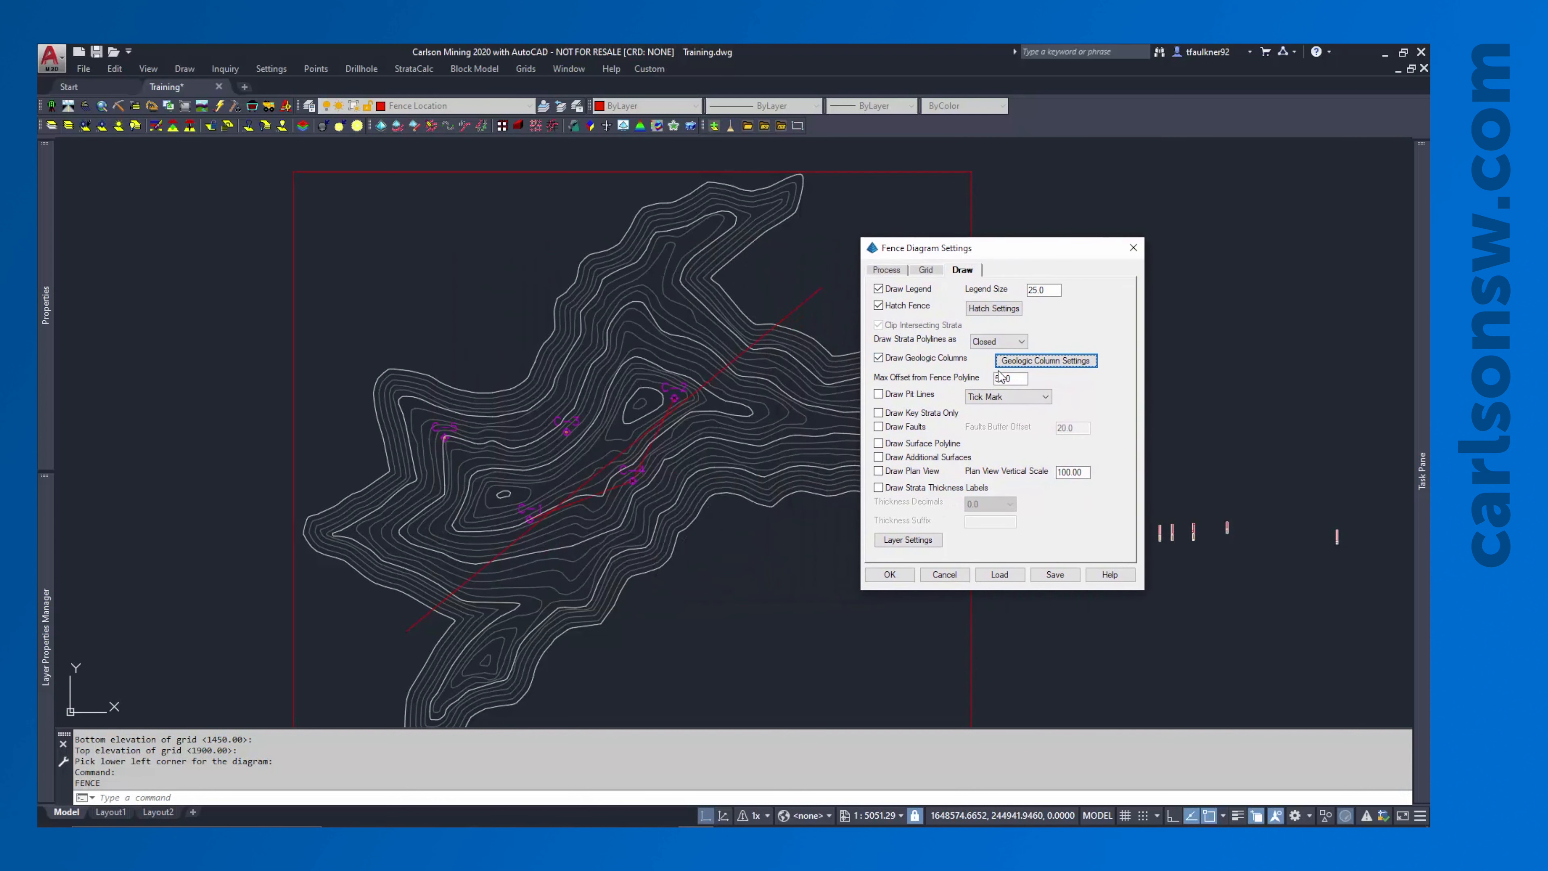
drag(1023, 379, 981, 376)
click(1012, 377)
click(903, 578)
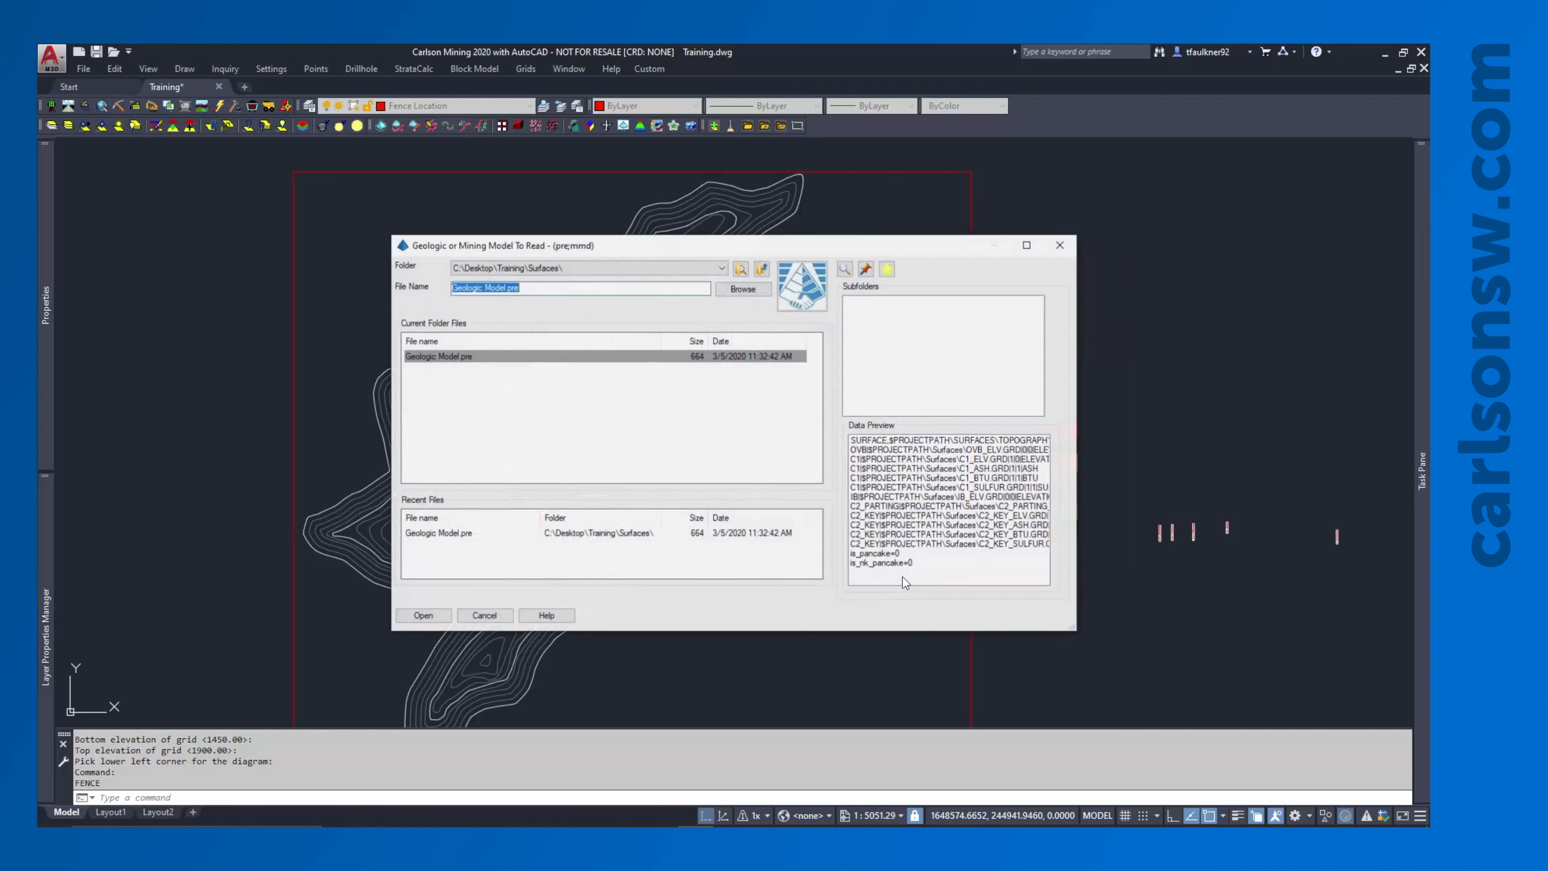
Pull the second fence diagram from Geologic Model.pre along the diagonal red polyline, accepting grid elevations 1450 and 1900
double_click(436, 356)
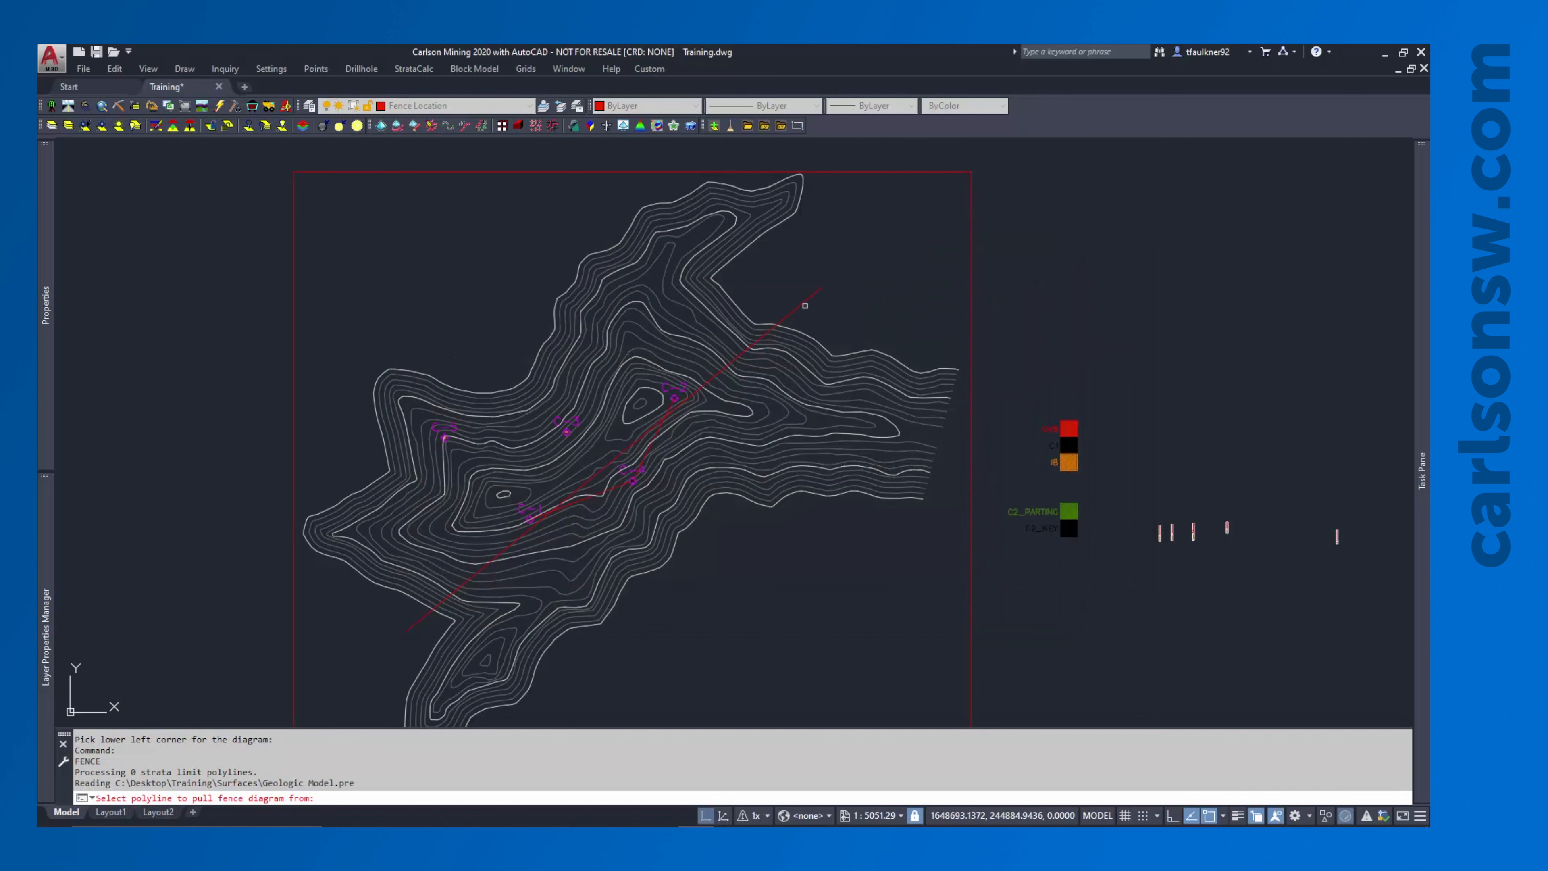
click(806, 301)
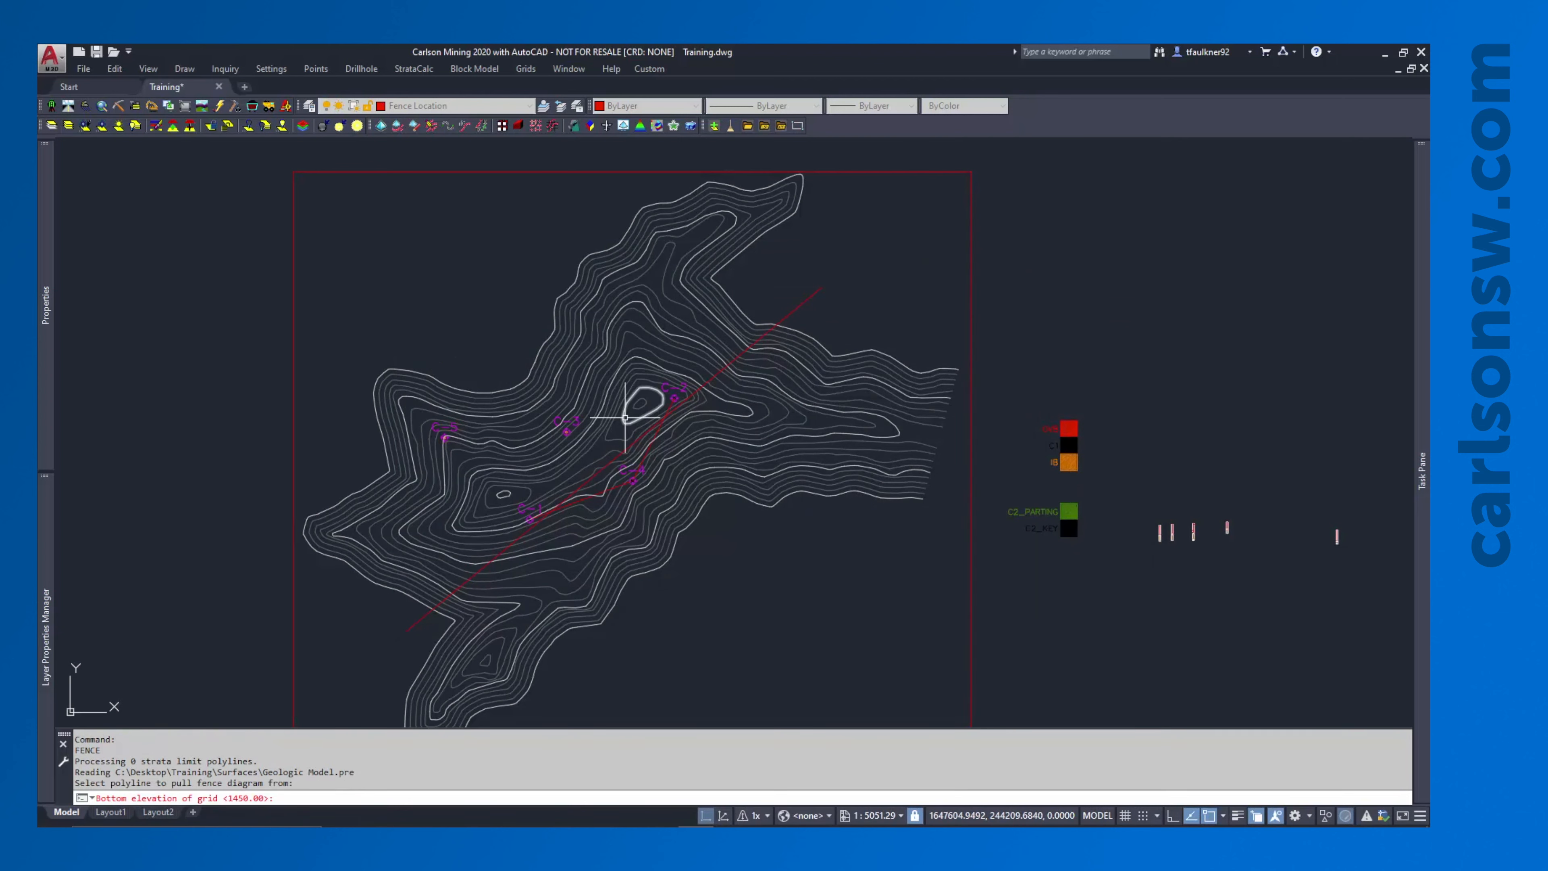
key(Return)
key(Return)
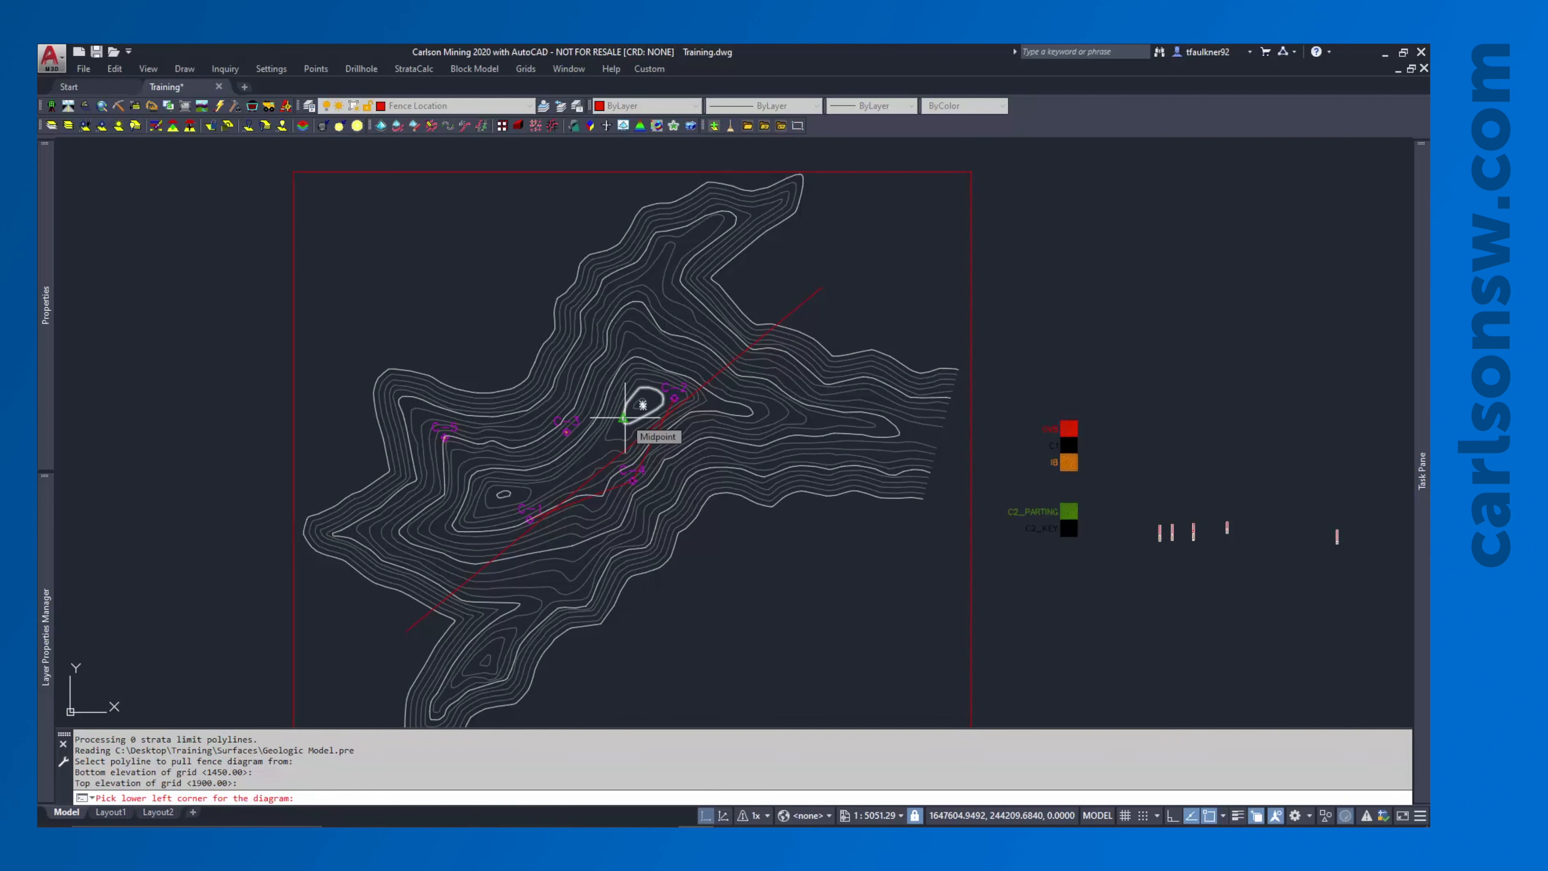
Place the new fence diagram directly above the first one with its legend just beyond the right end, selecting no attributes to display
scroll(640, 415, down, 4)
middle_drag(632, 422, 622, 508)
scroll(614, 352, up, 2)
scroll(608, 343, up, 2)
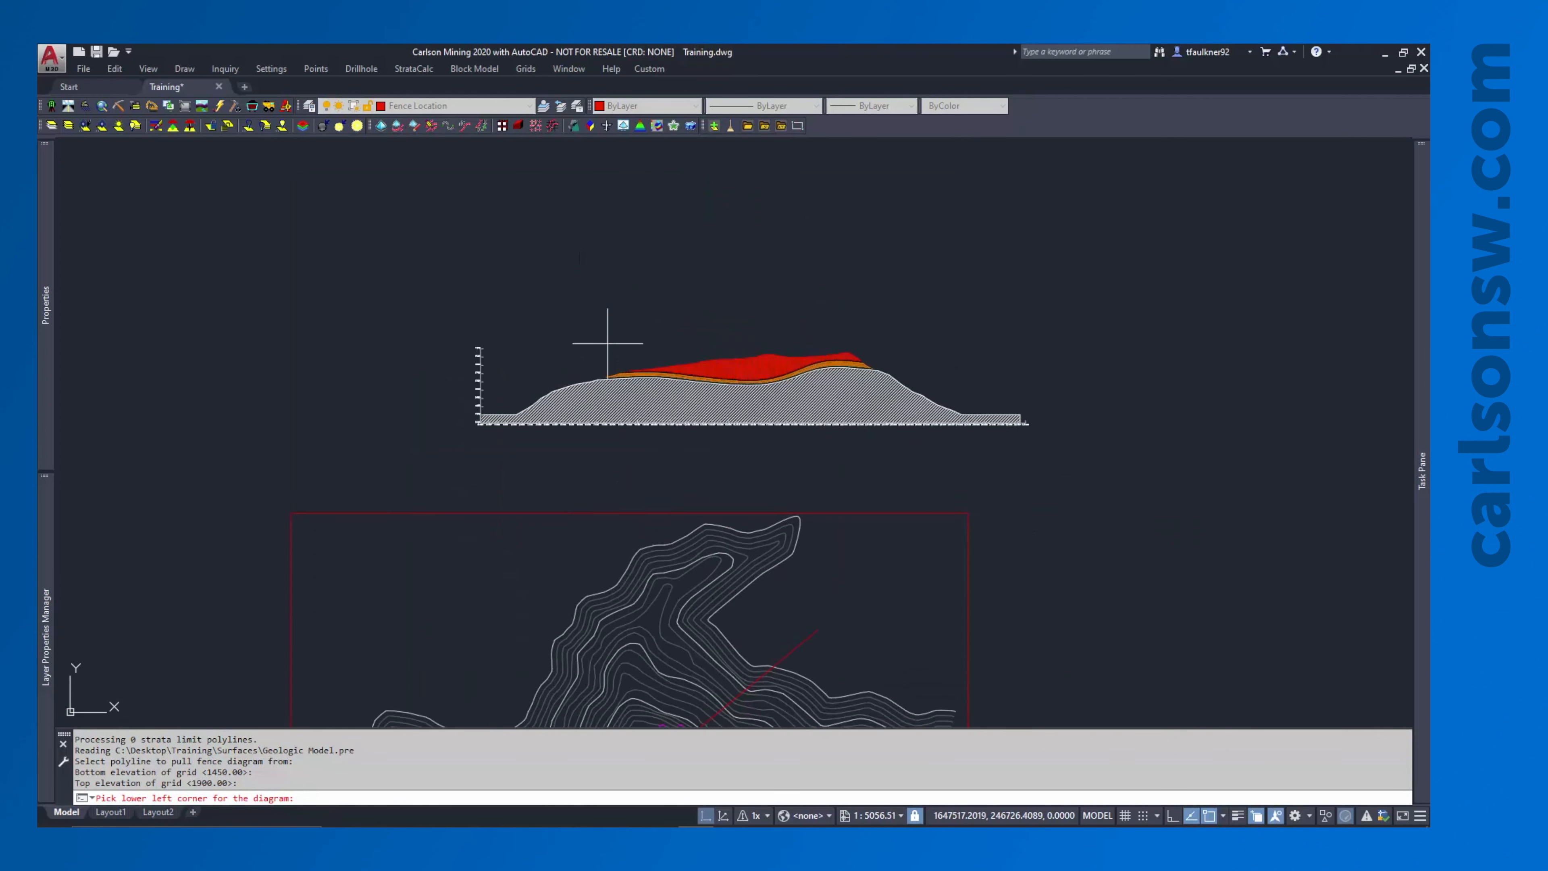
middle_drag(609, 343, 557, 361)
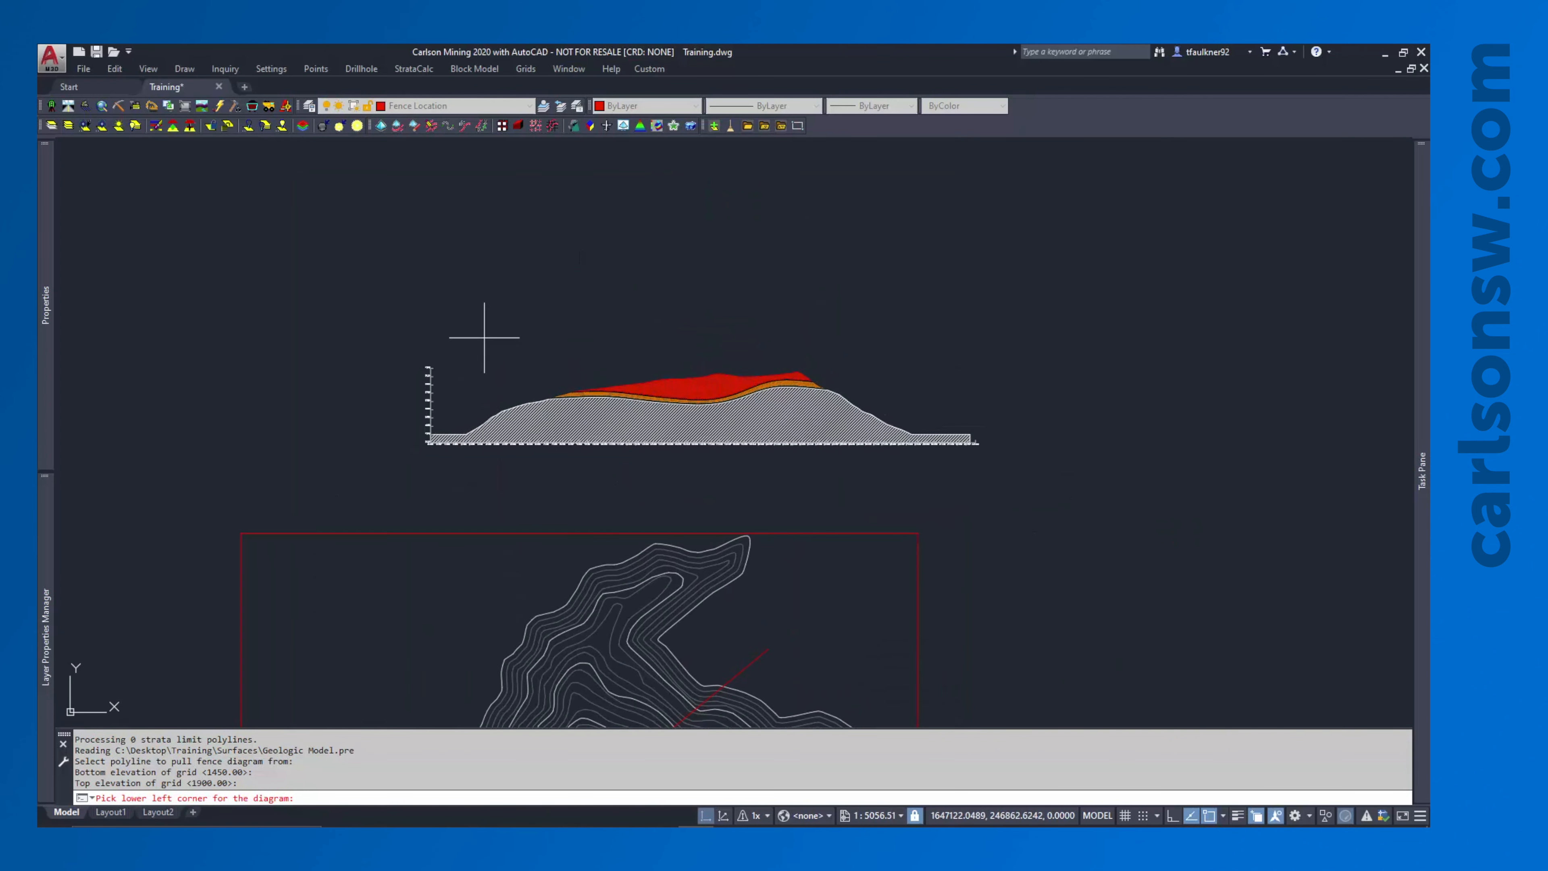
click(431, 317)
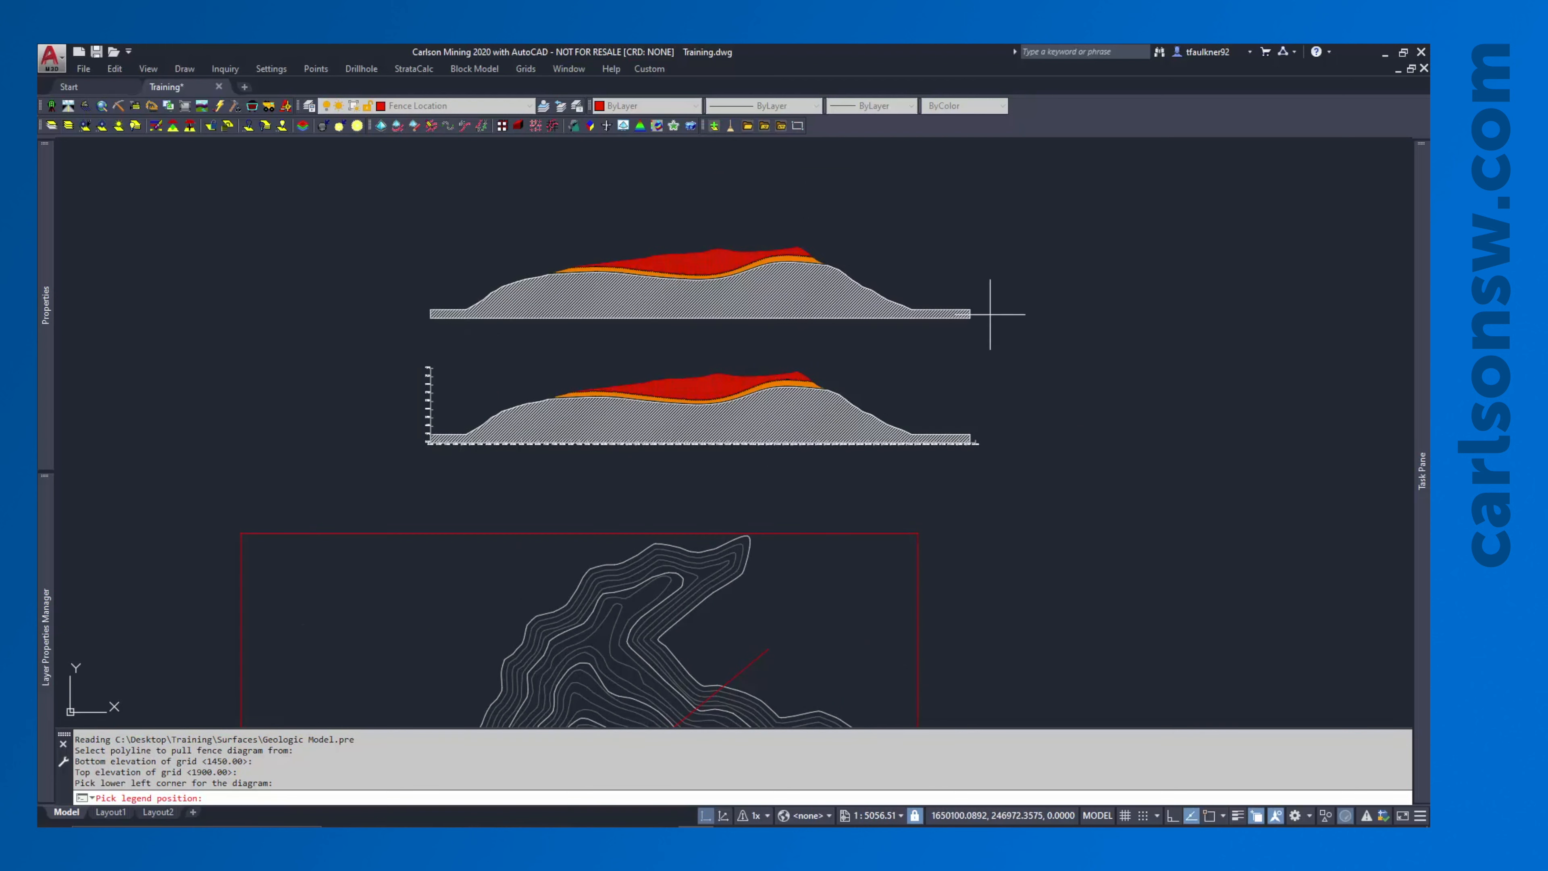
click(1012, 311)
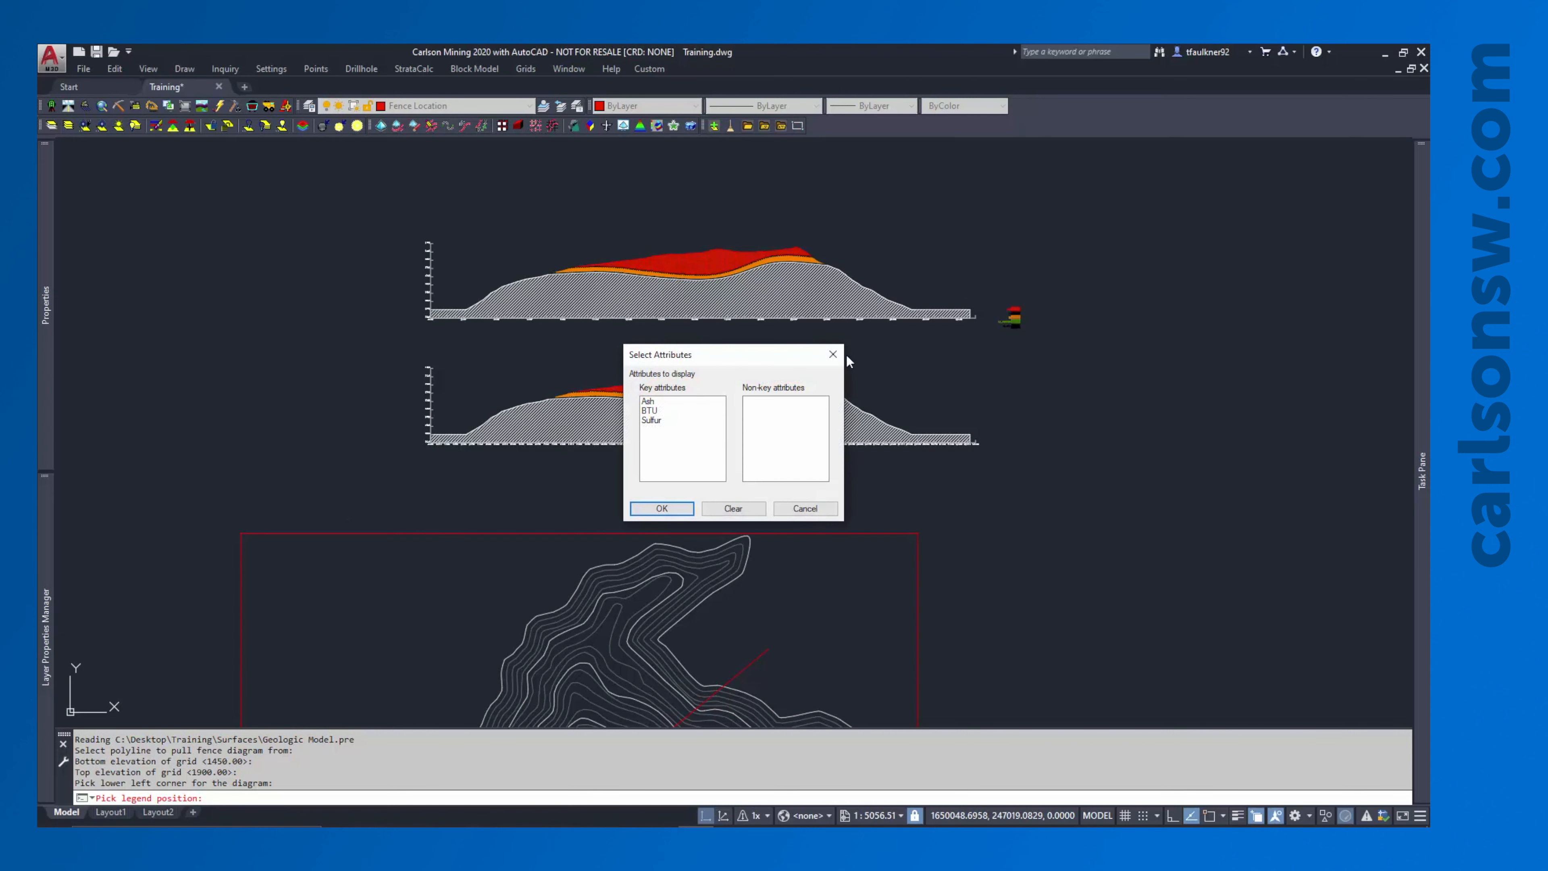
click(649, 508)
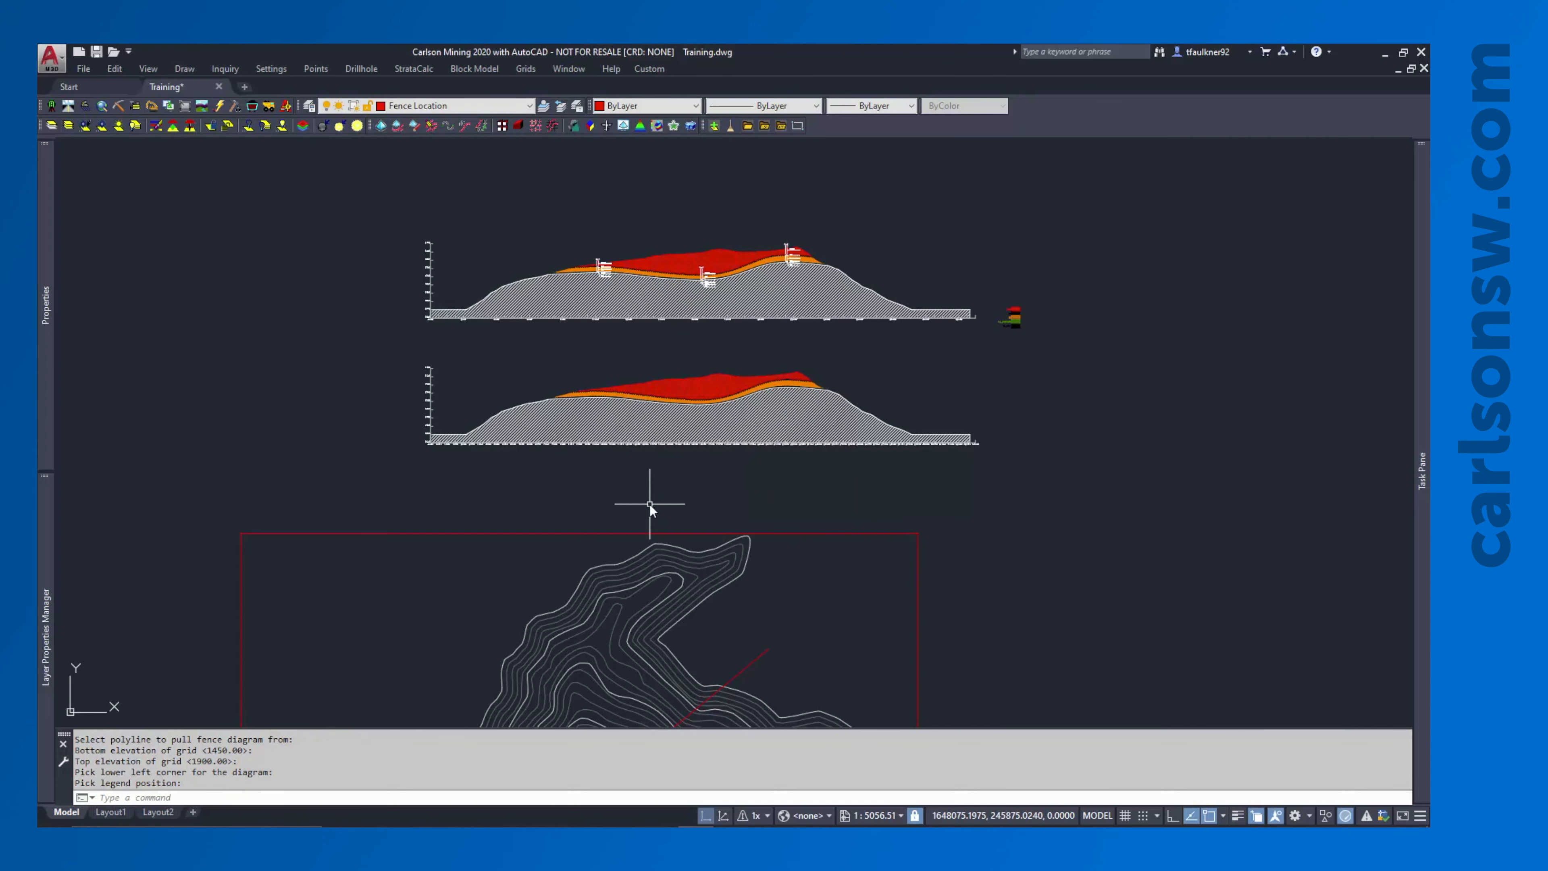
Examine the geologic columns C-1, C-4 and C-2 and their strata labels against the hatched strata in the new fence diagram
scroll(666, 263, up, 6)
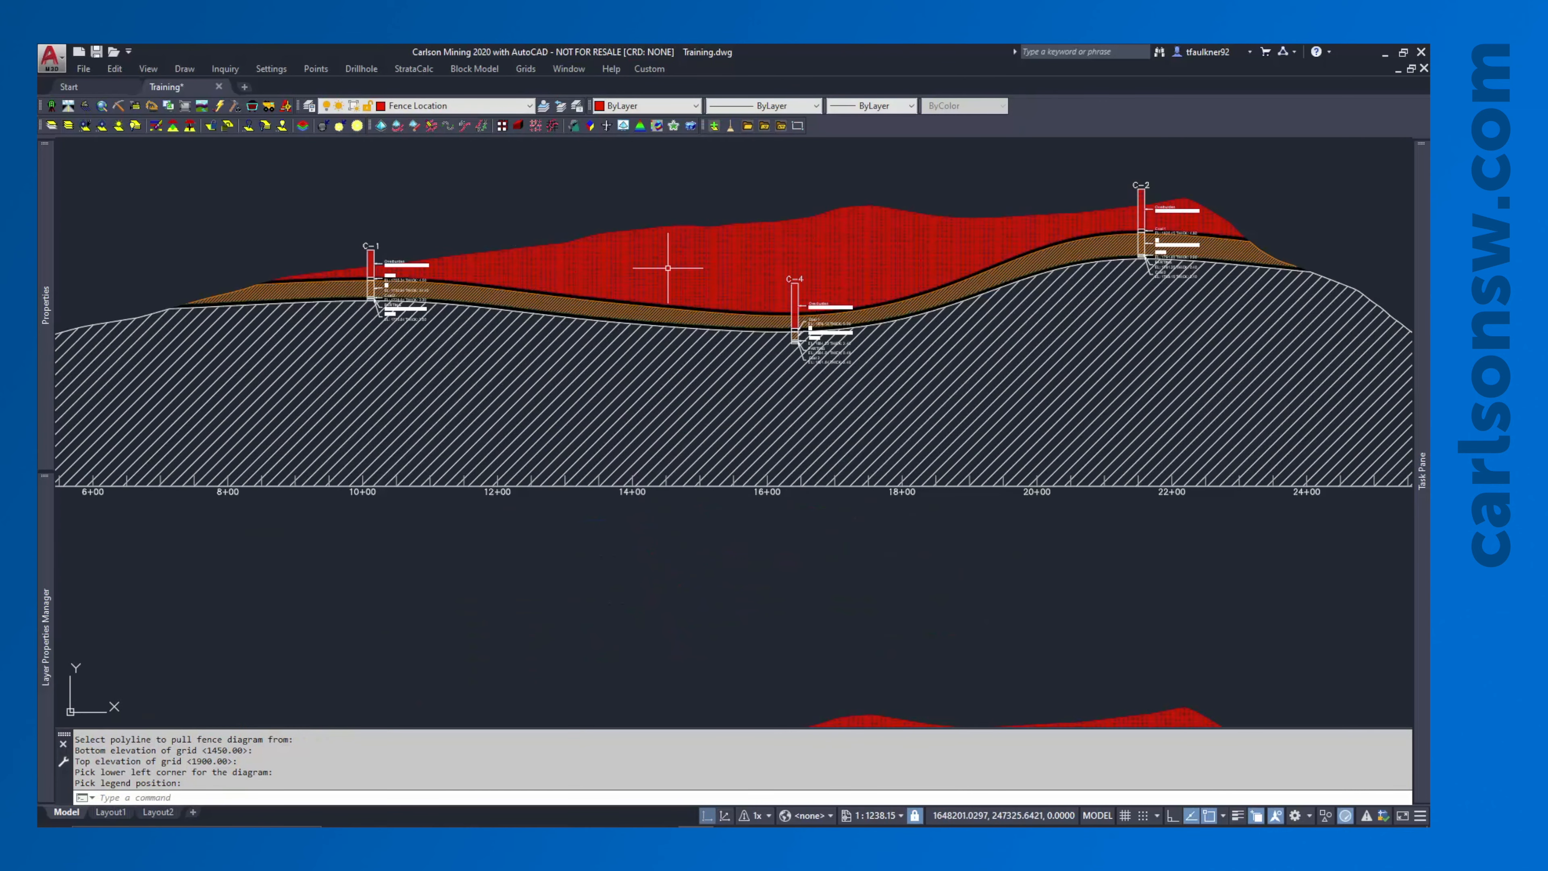
scroll(520, 213, up, 3)
middle_drag(548, 262, 610, 328)
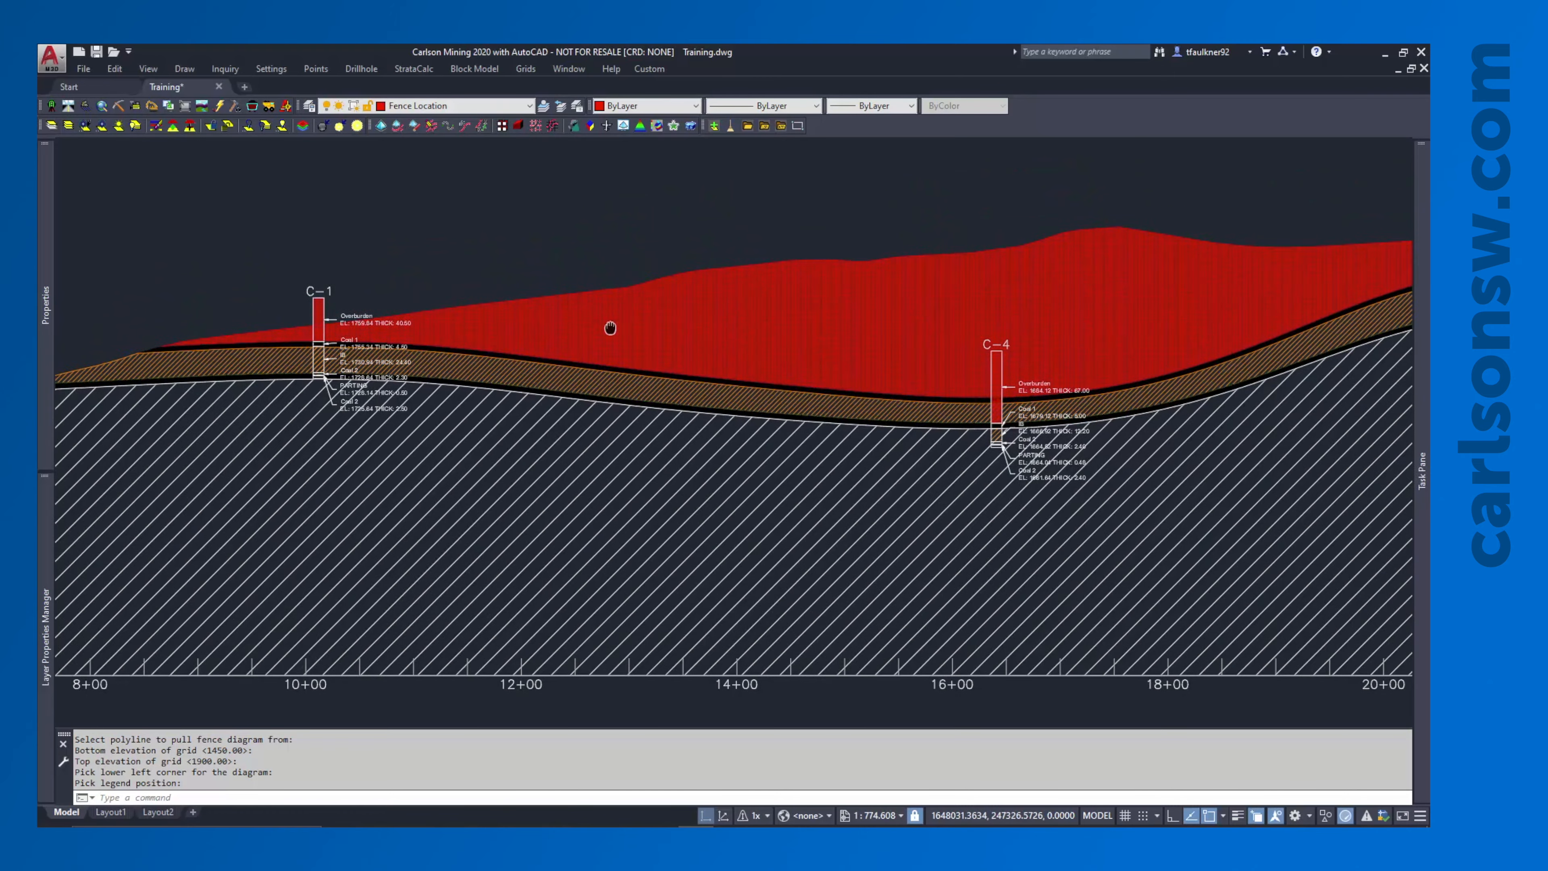
scroll(262, 353, up, 4)
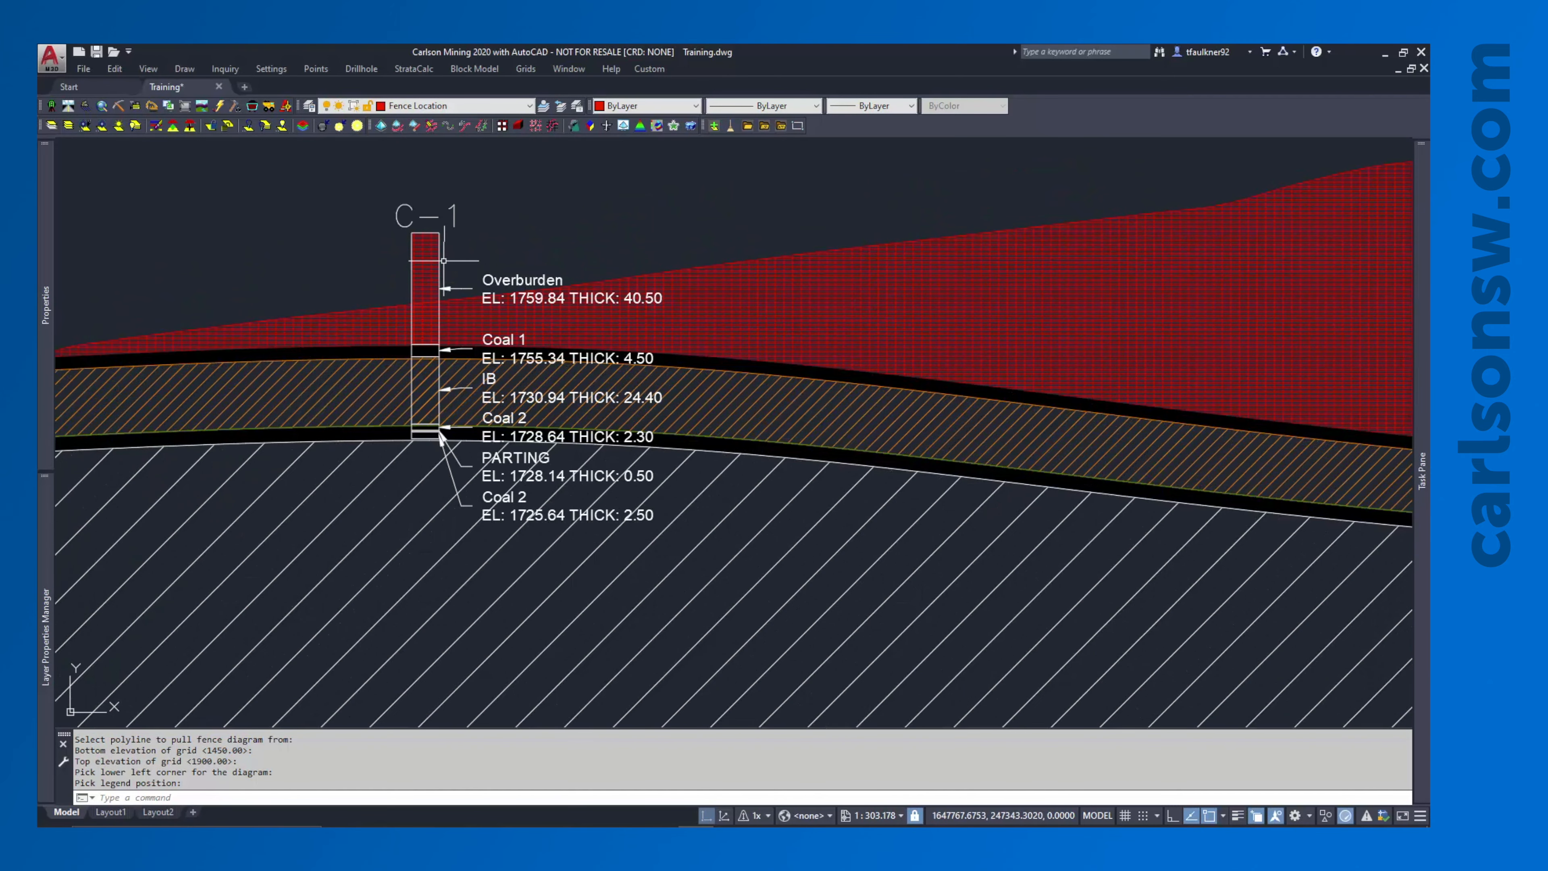
scroll(384, 310, down, 2)
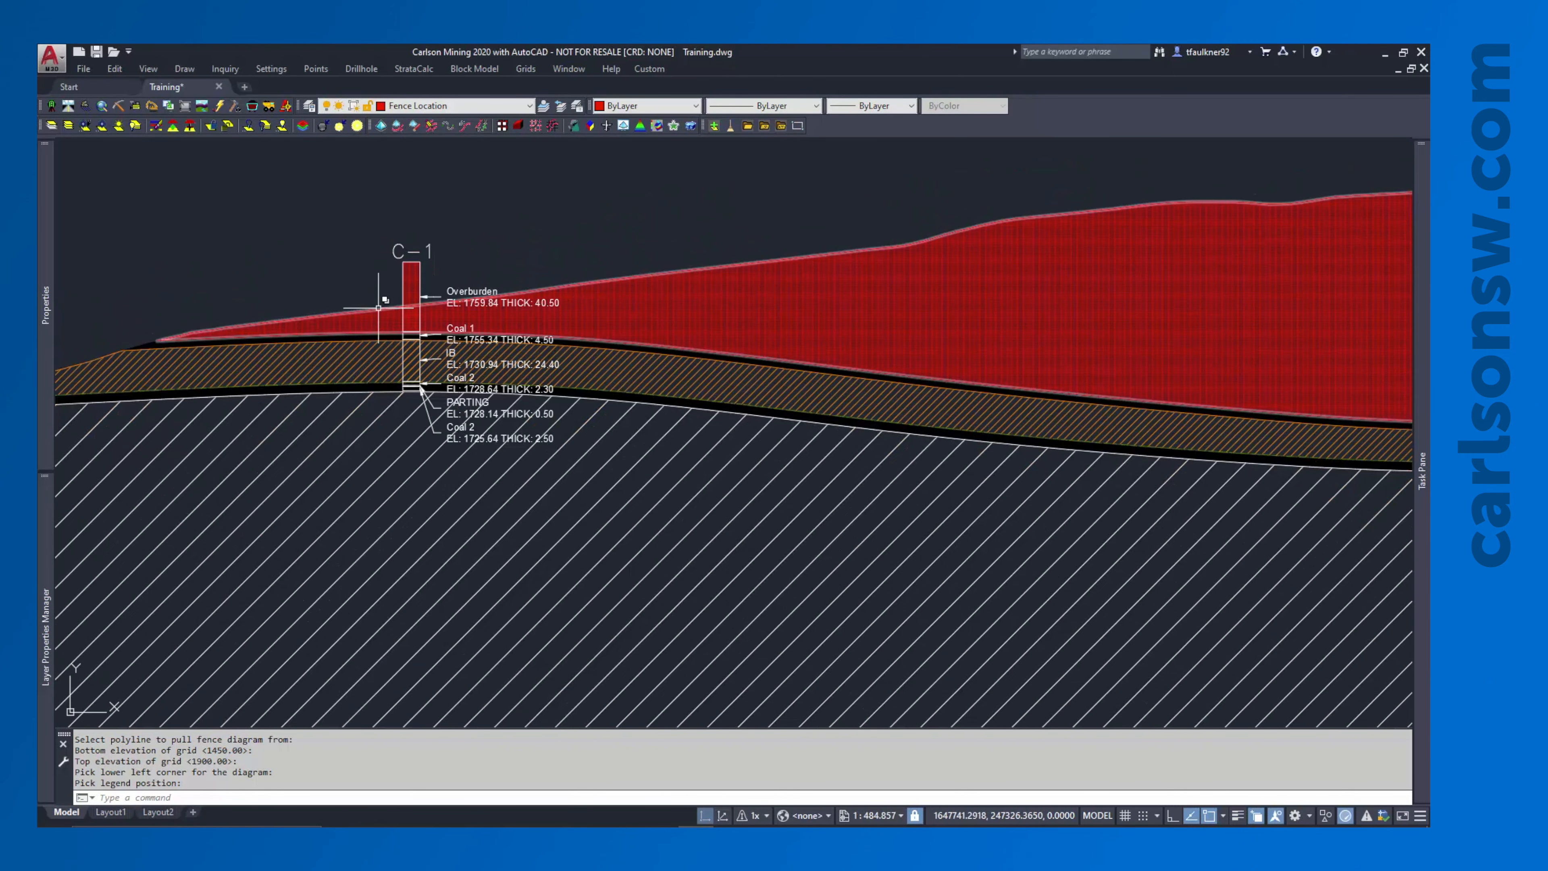
middle_drag(1030, 297, 421, 344)
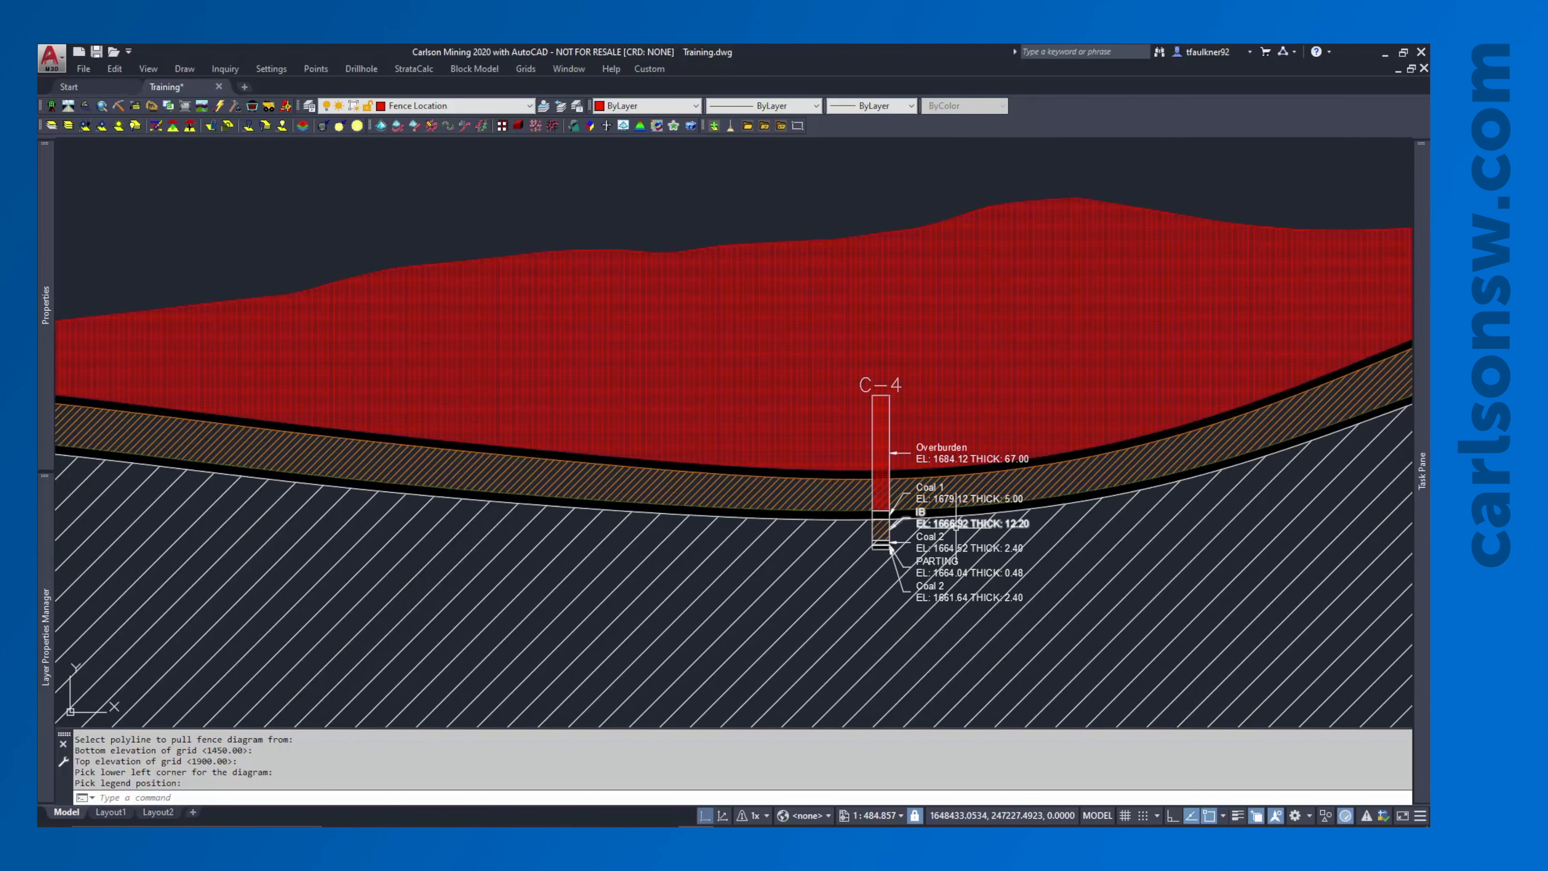
scroll(929, 532, down, 5)
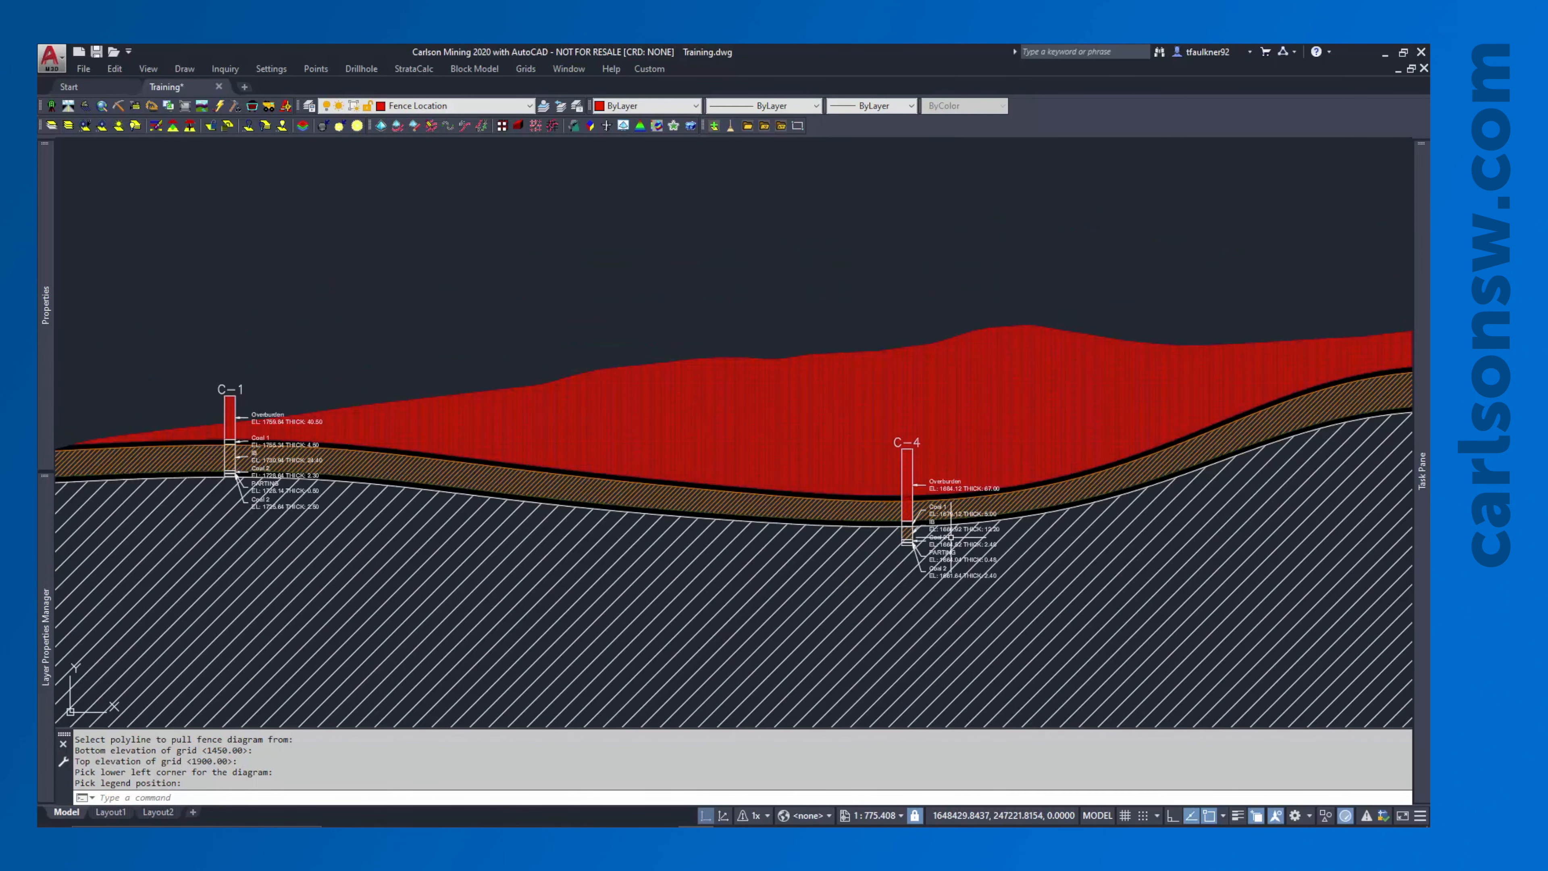
middle_drag(885, 512, 794, 467)
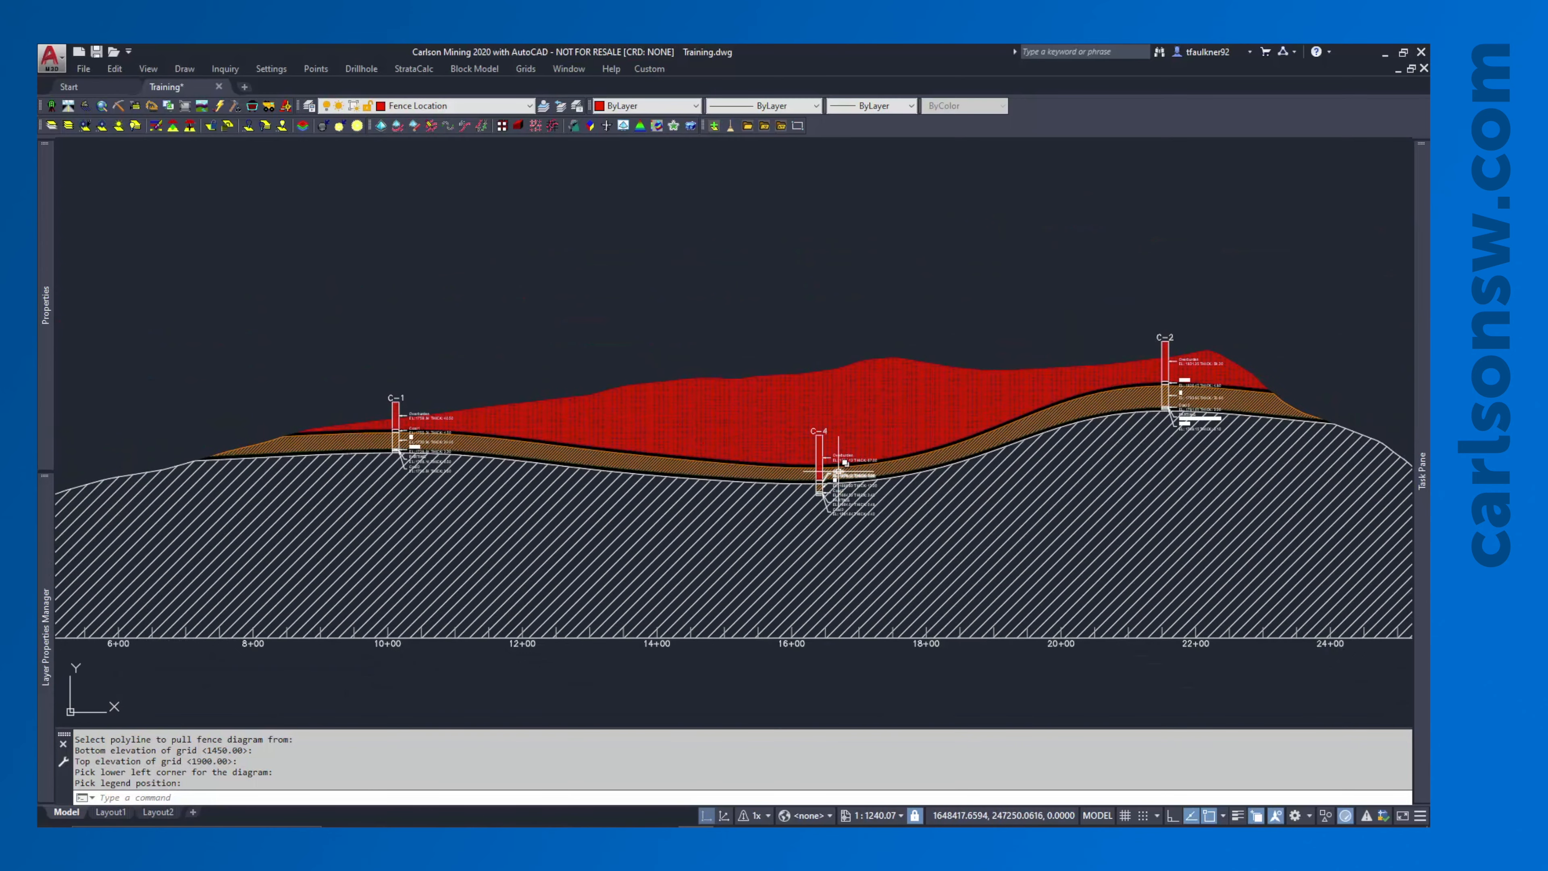
scroll(780, 453, down, 4)
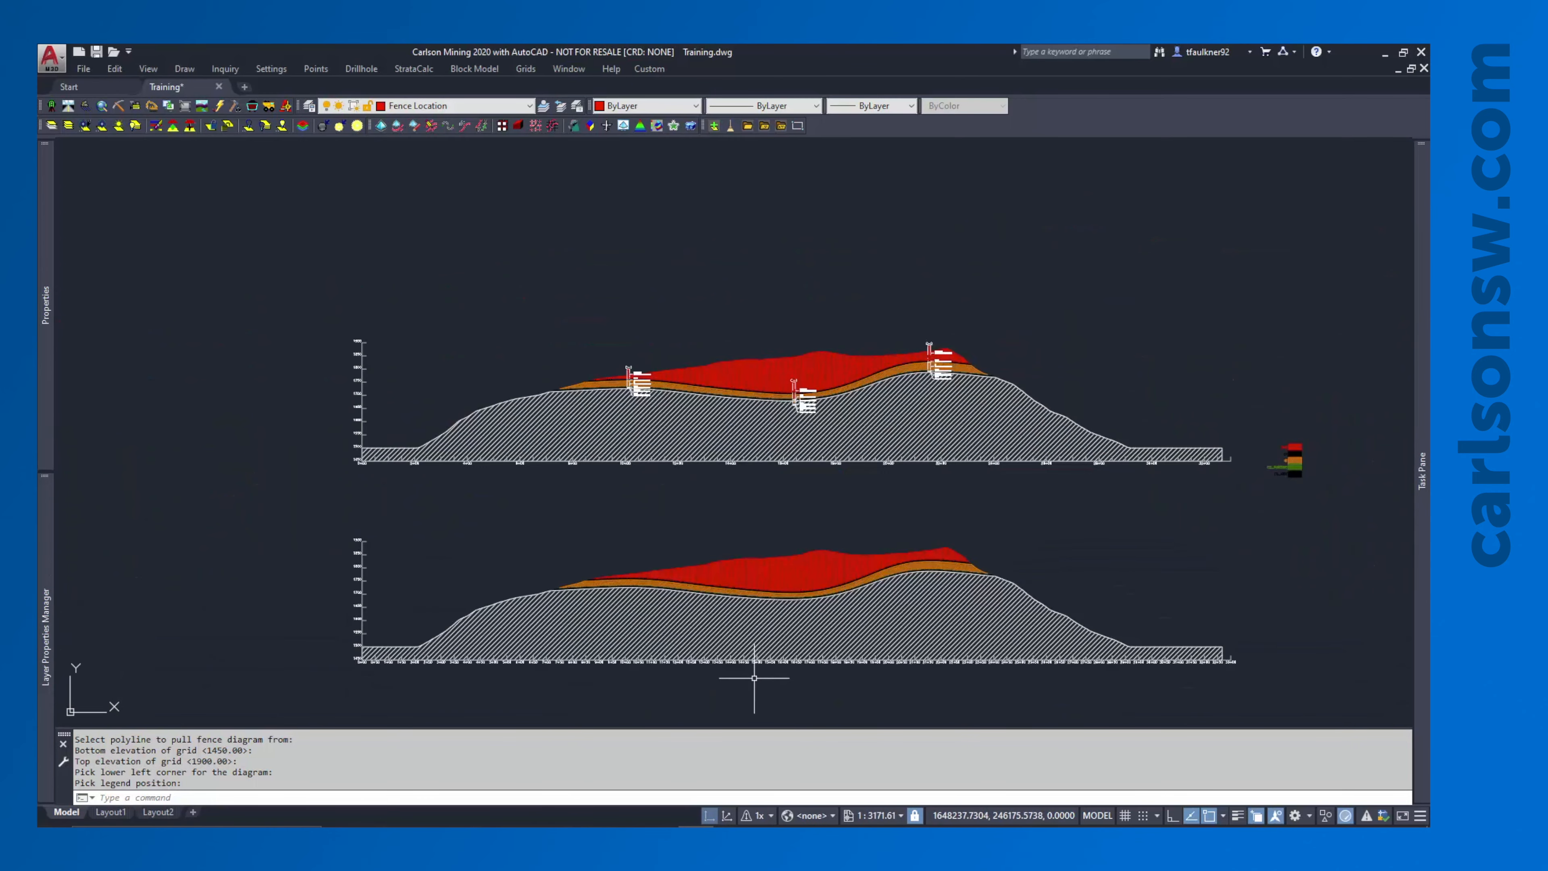
Compare drillhole C-4's offset from the red polyline on the contour map with its column's position in the fence diagram
middle_drag(754, 677, 750, 196)
scroll(749, 196, down, 3)
scroll(725, 363, up, 8)
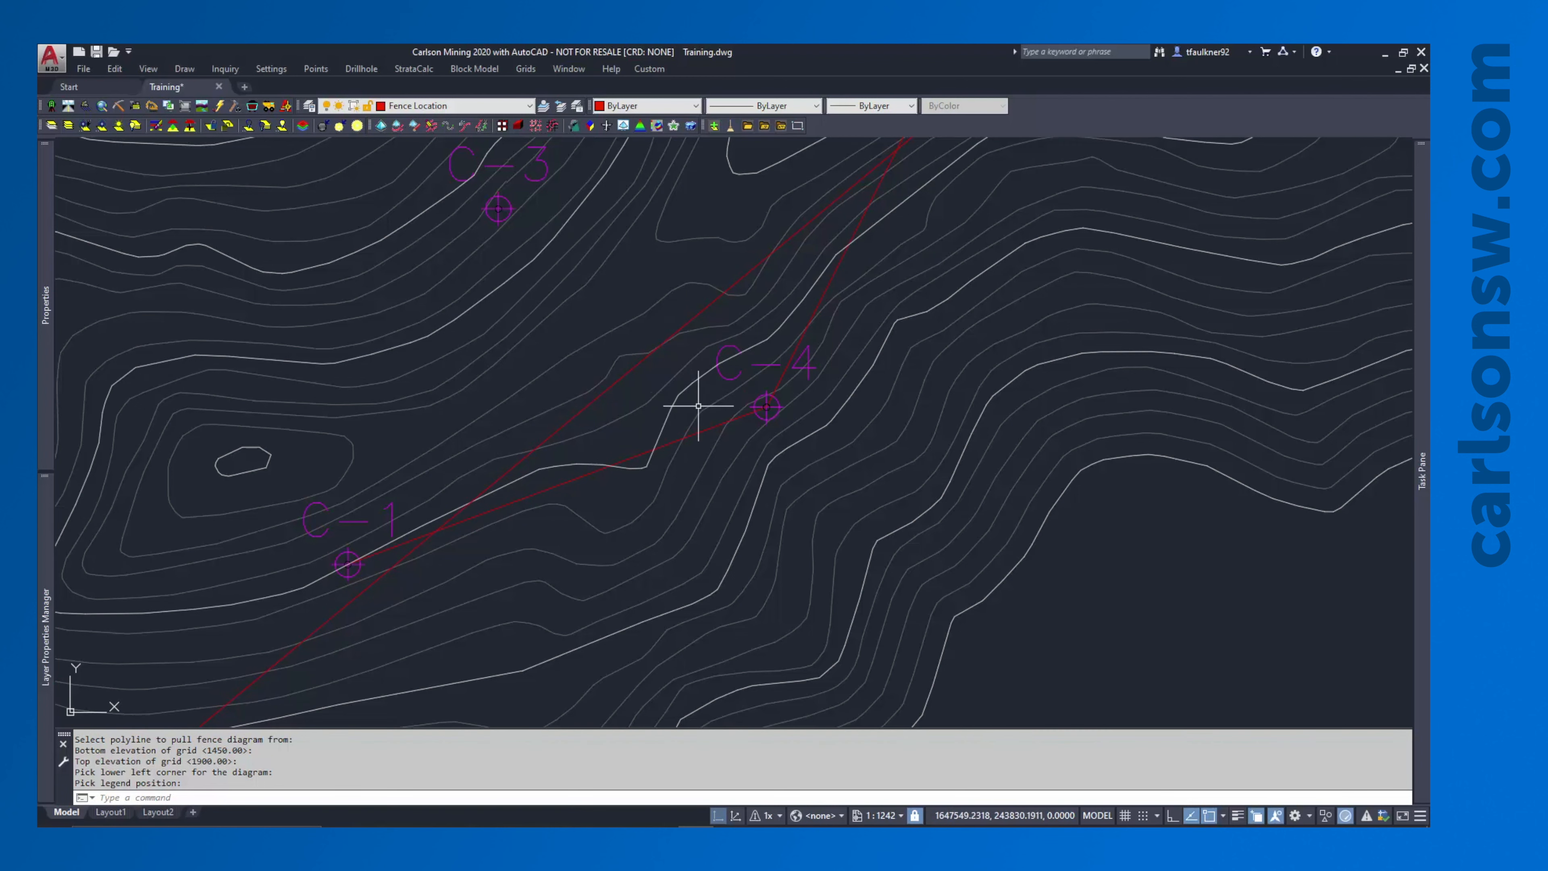
click(731, 432)
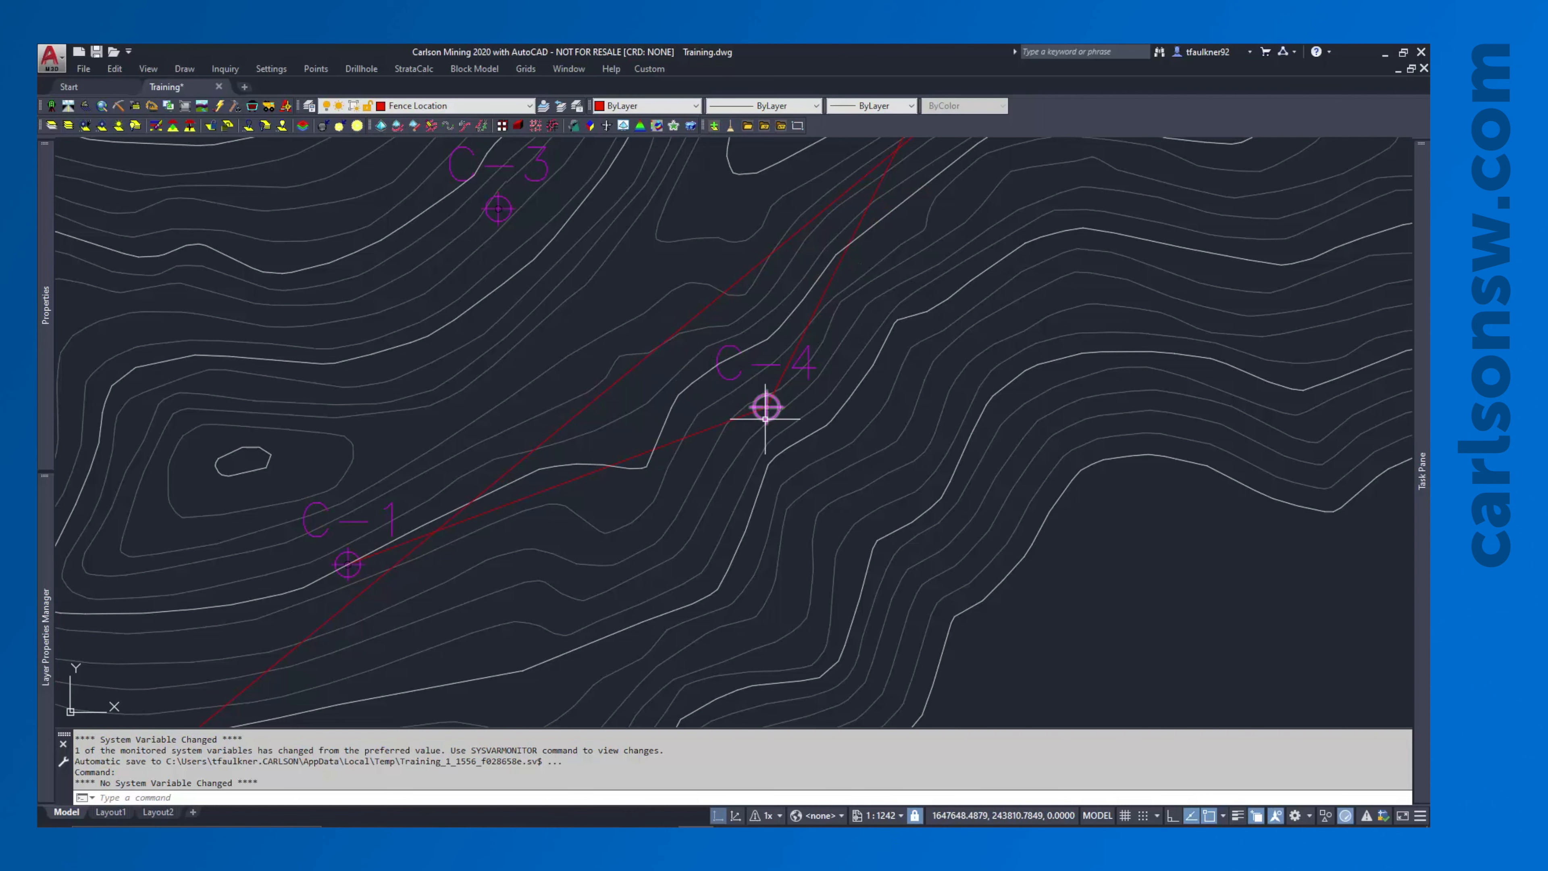
scroll(748, 518, down, 5)
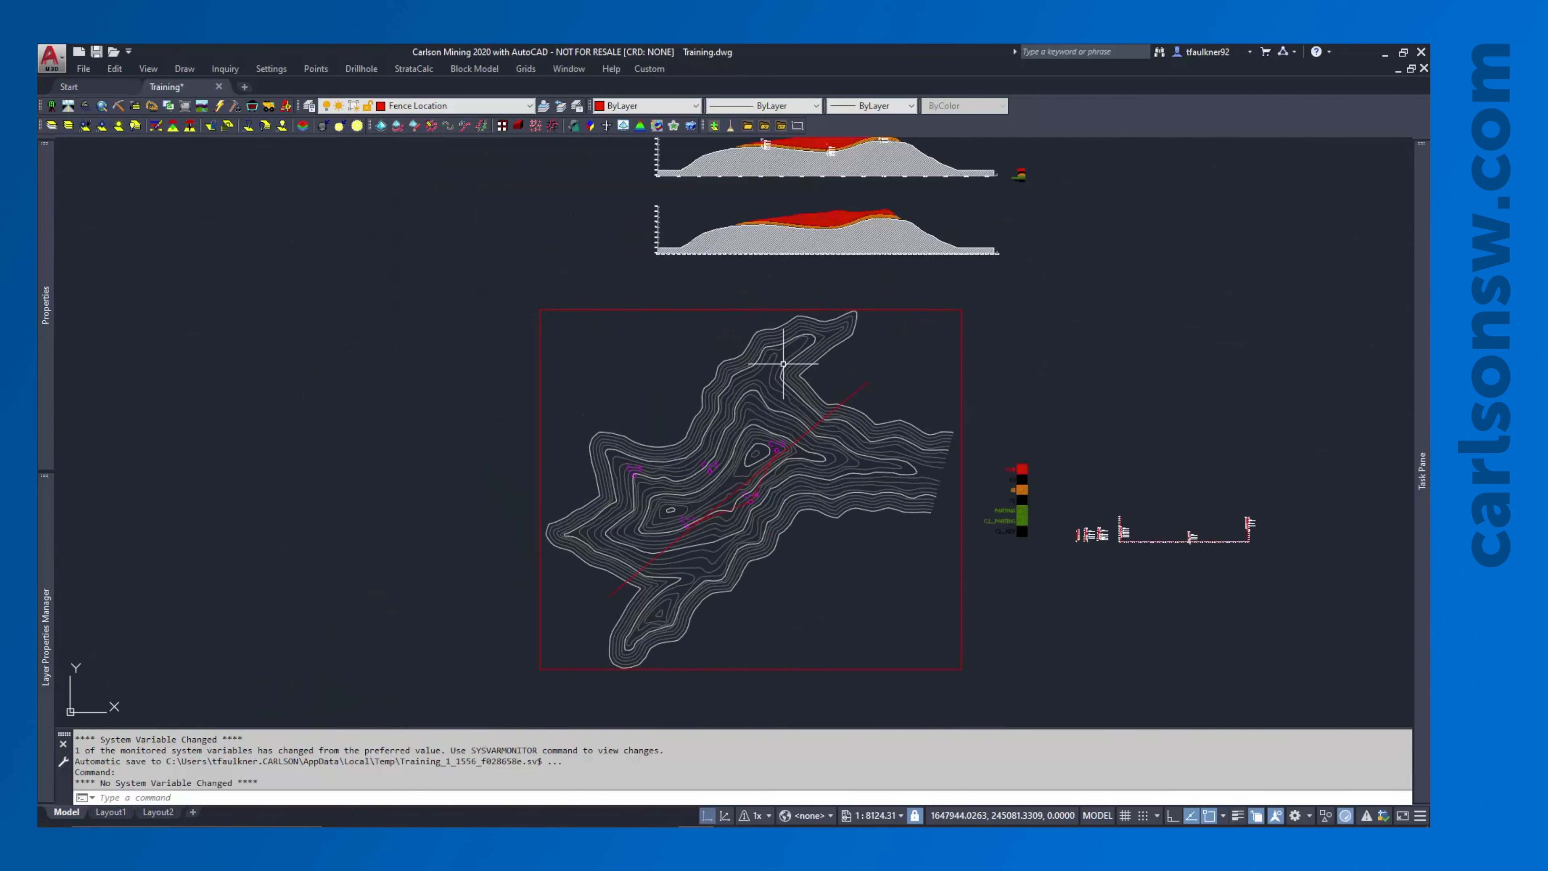
middle_drag(790, 332, 719, 601)
scroll(780, 454, up, 3)
scroll(726, 453, up, 3)
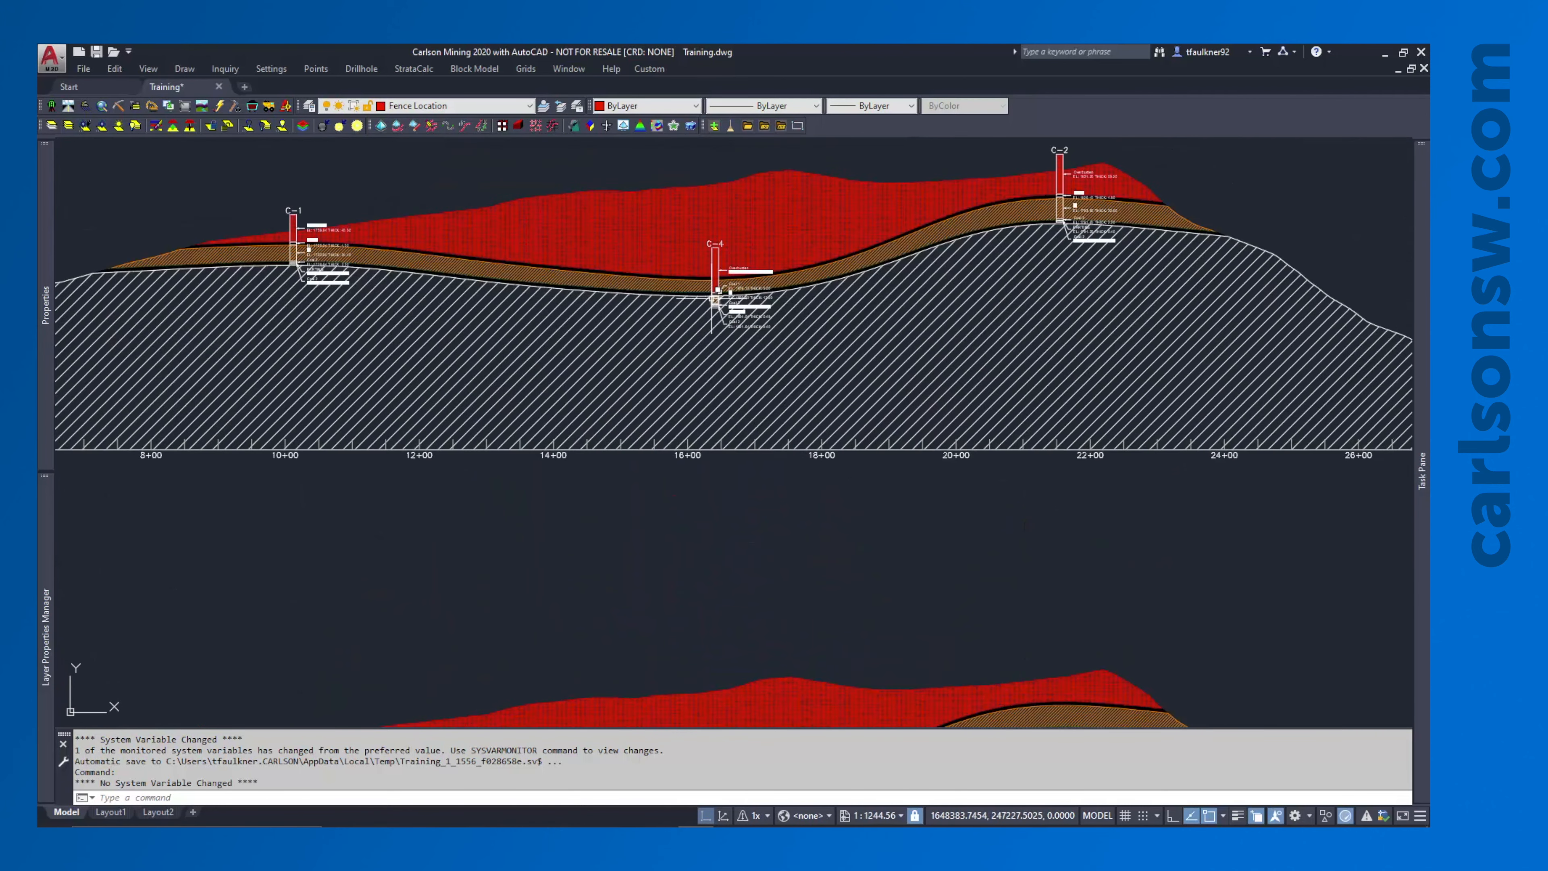
middle_drag(722, 453, 753, 549)
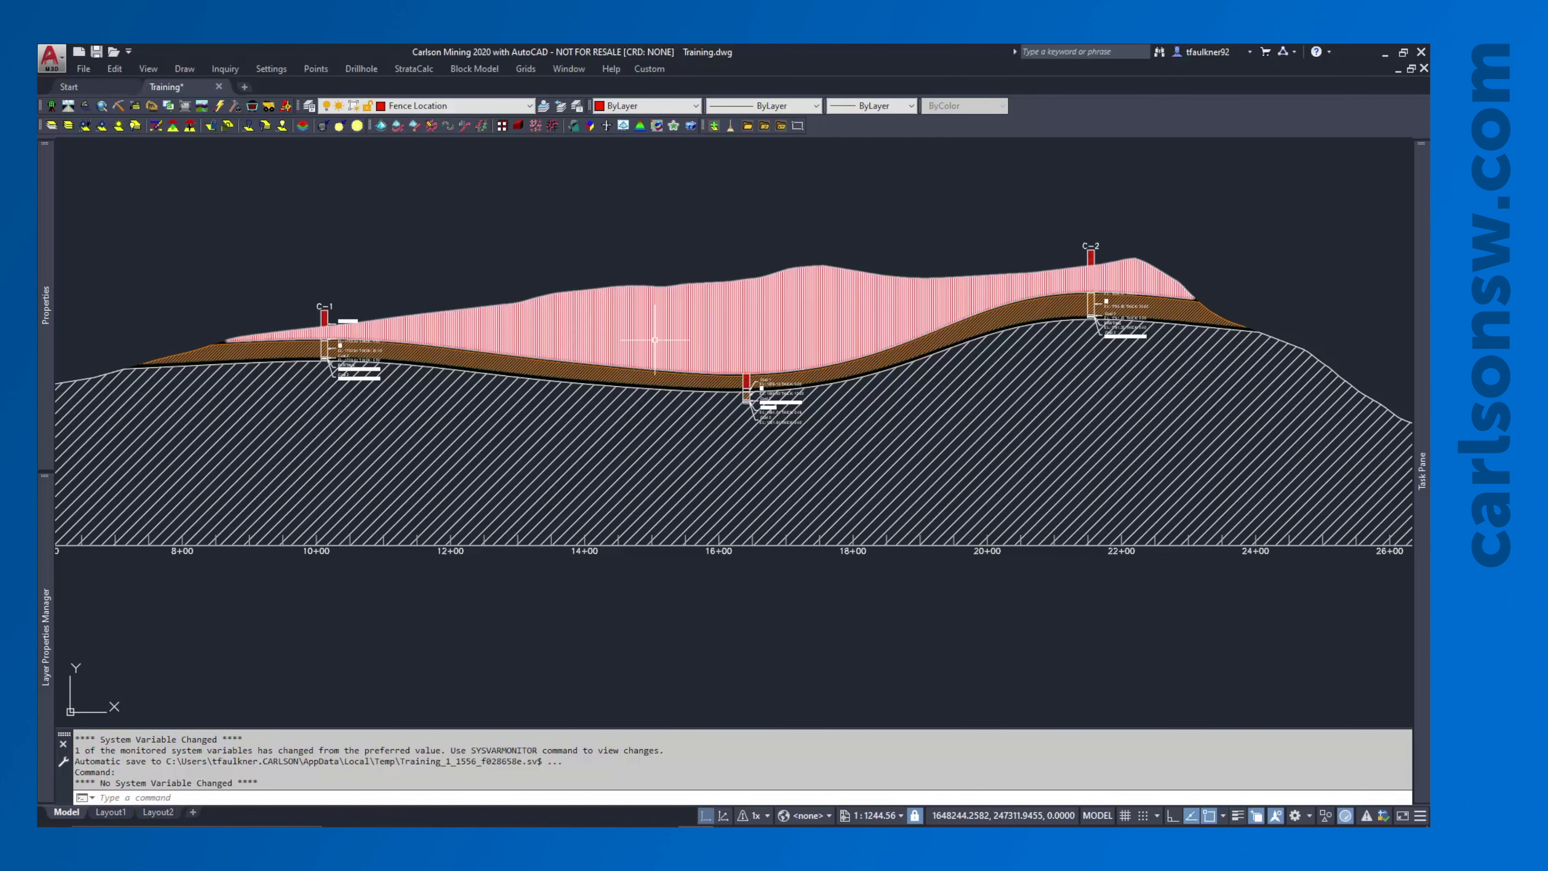
scroll(1032, 257, down, 6)
scroll(1043, 511, up, 5)
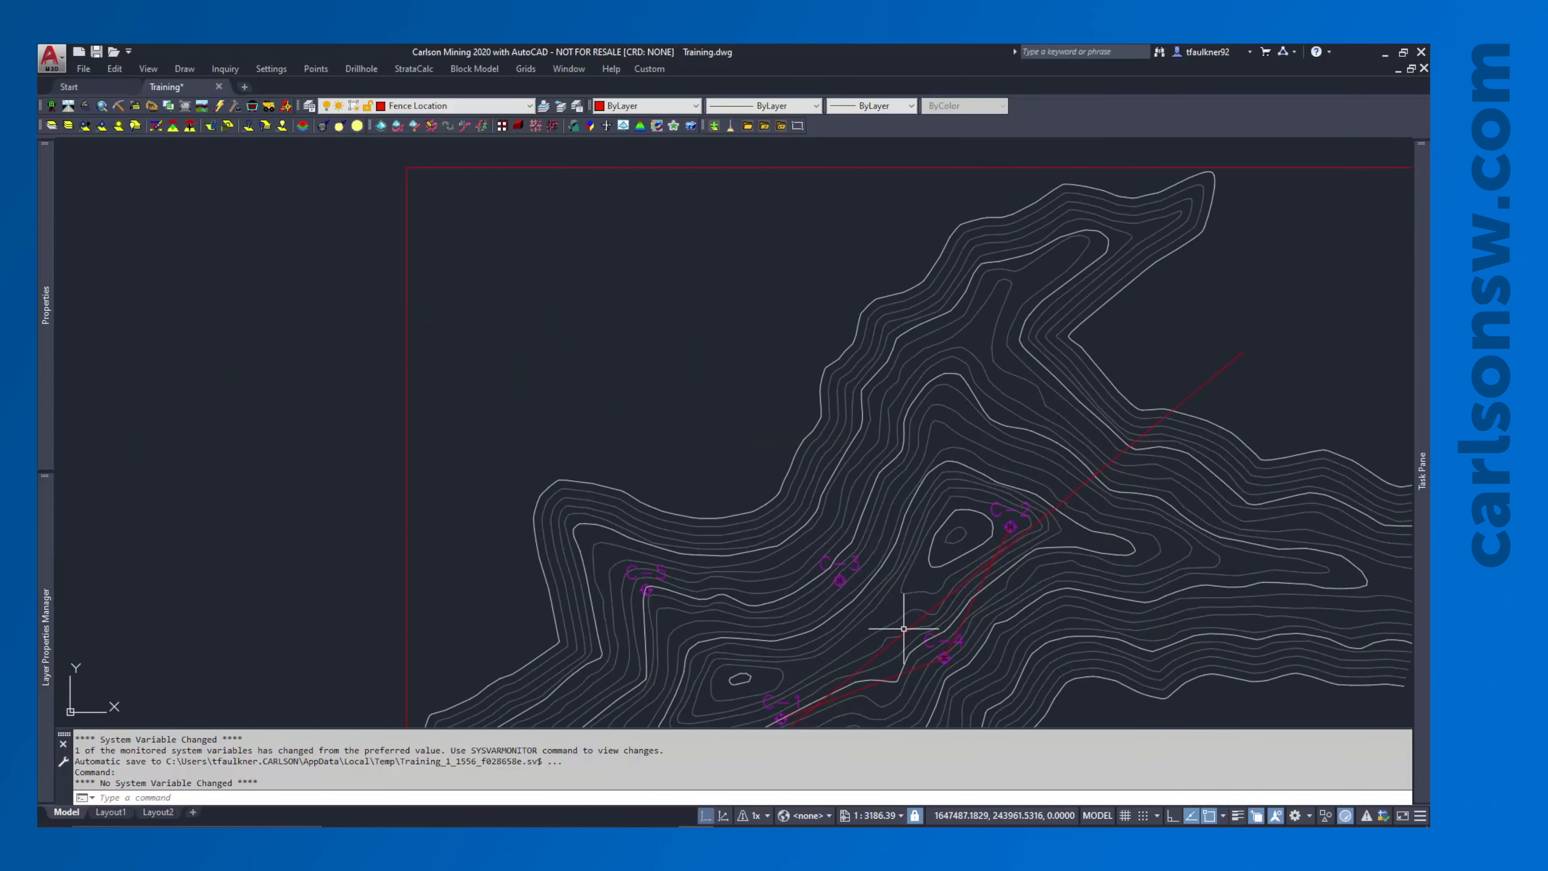
Pull a fence diagram from Geologic Model.pre along the red polyline through drillholes C-1, C-4 and C-2, accepting grid elevations 1650 and 1900
middle_drag(905, 633, 813, 453)
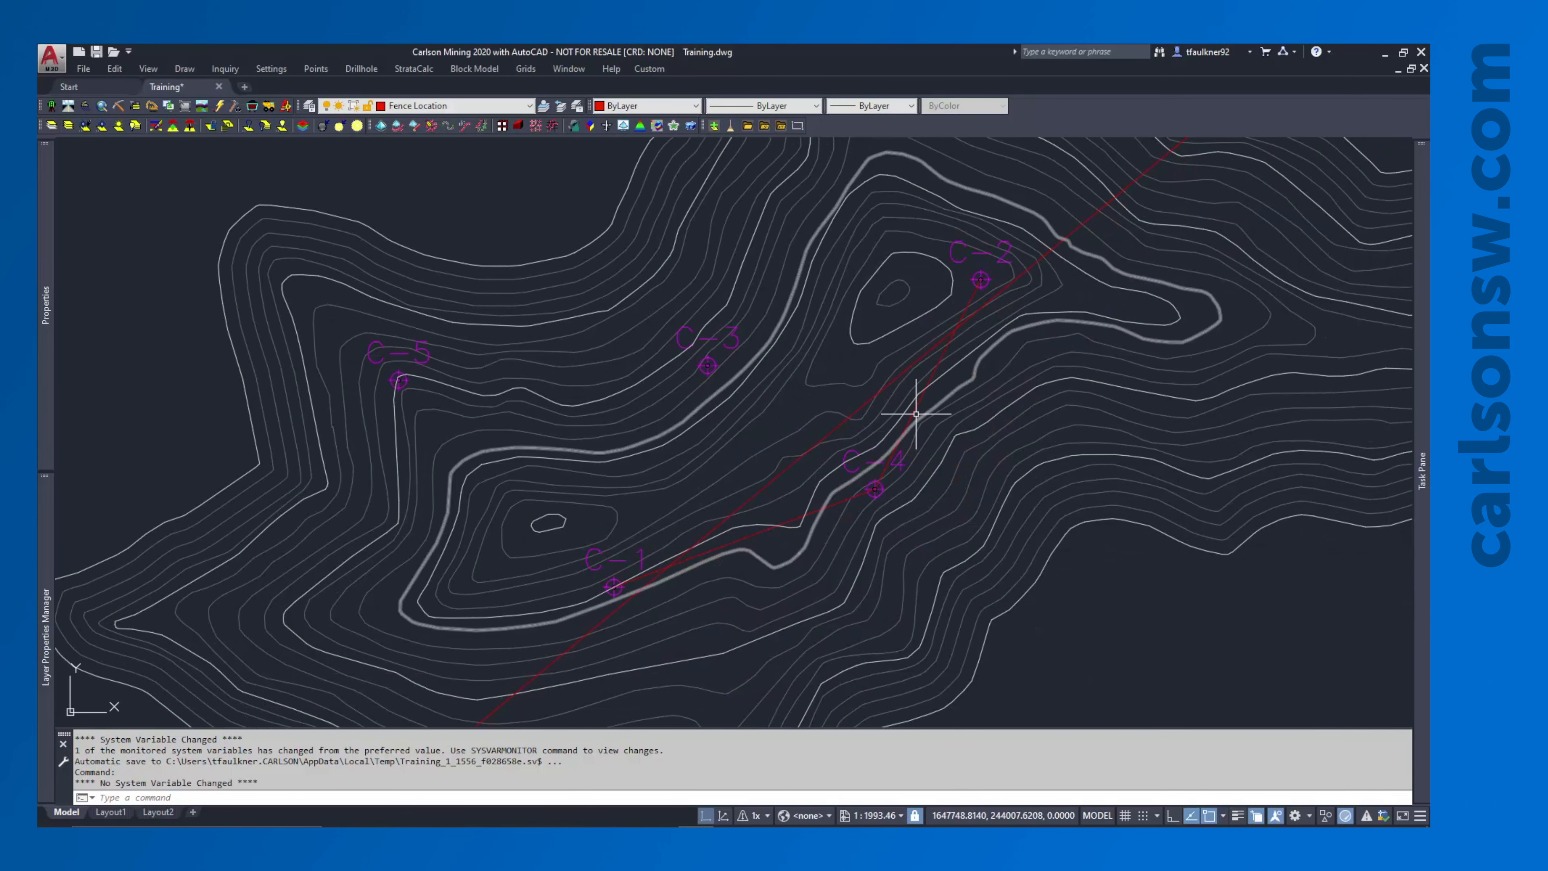
mouse_move(916, 407)
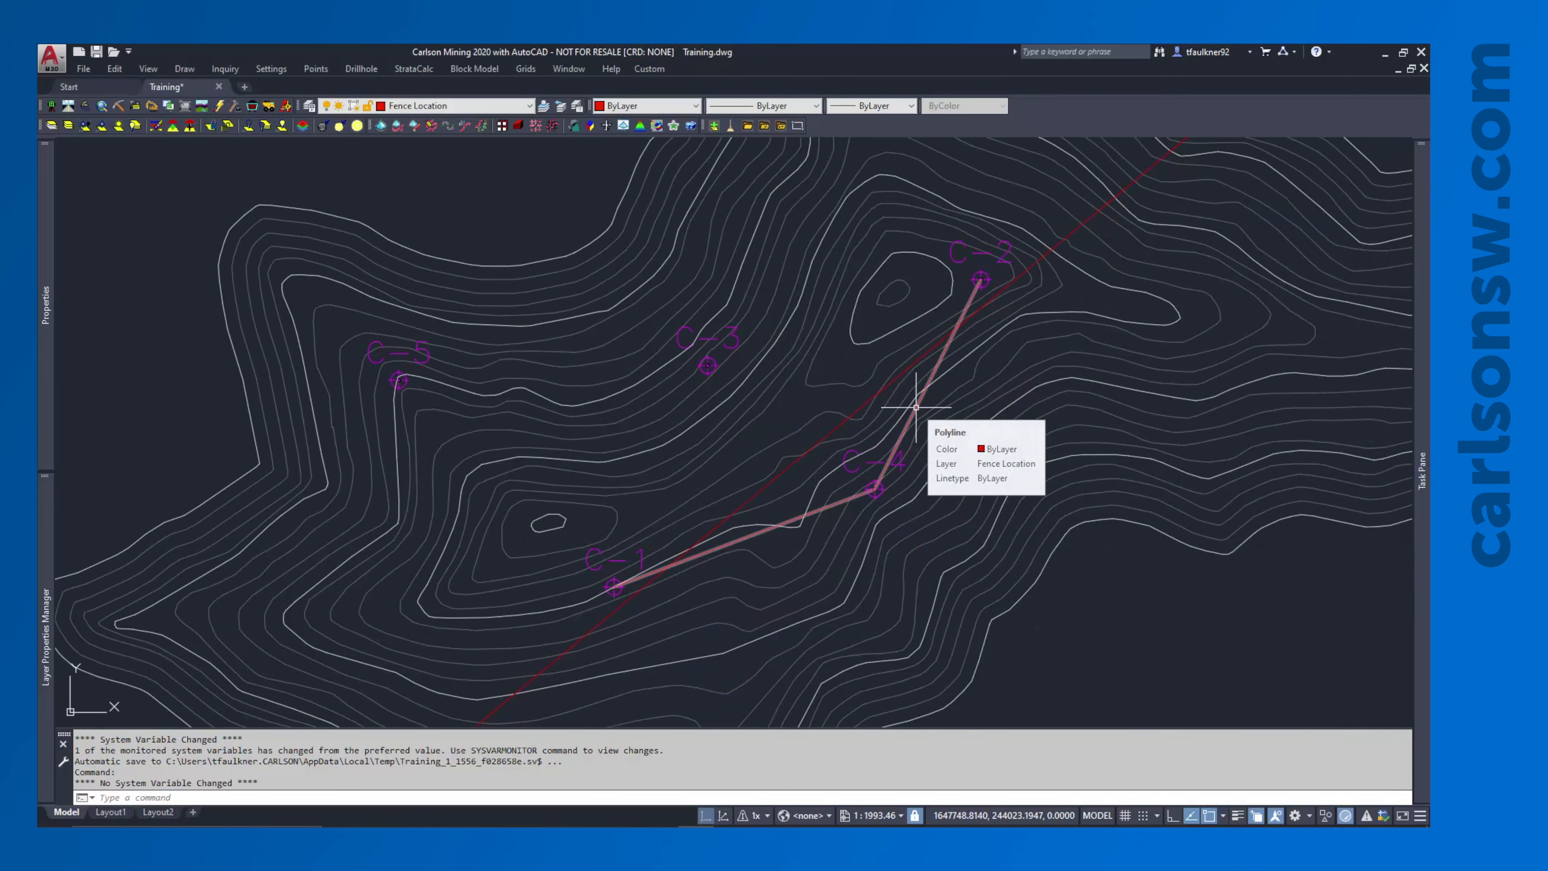
click(407, 69)
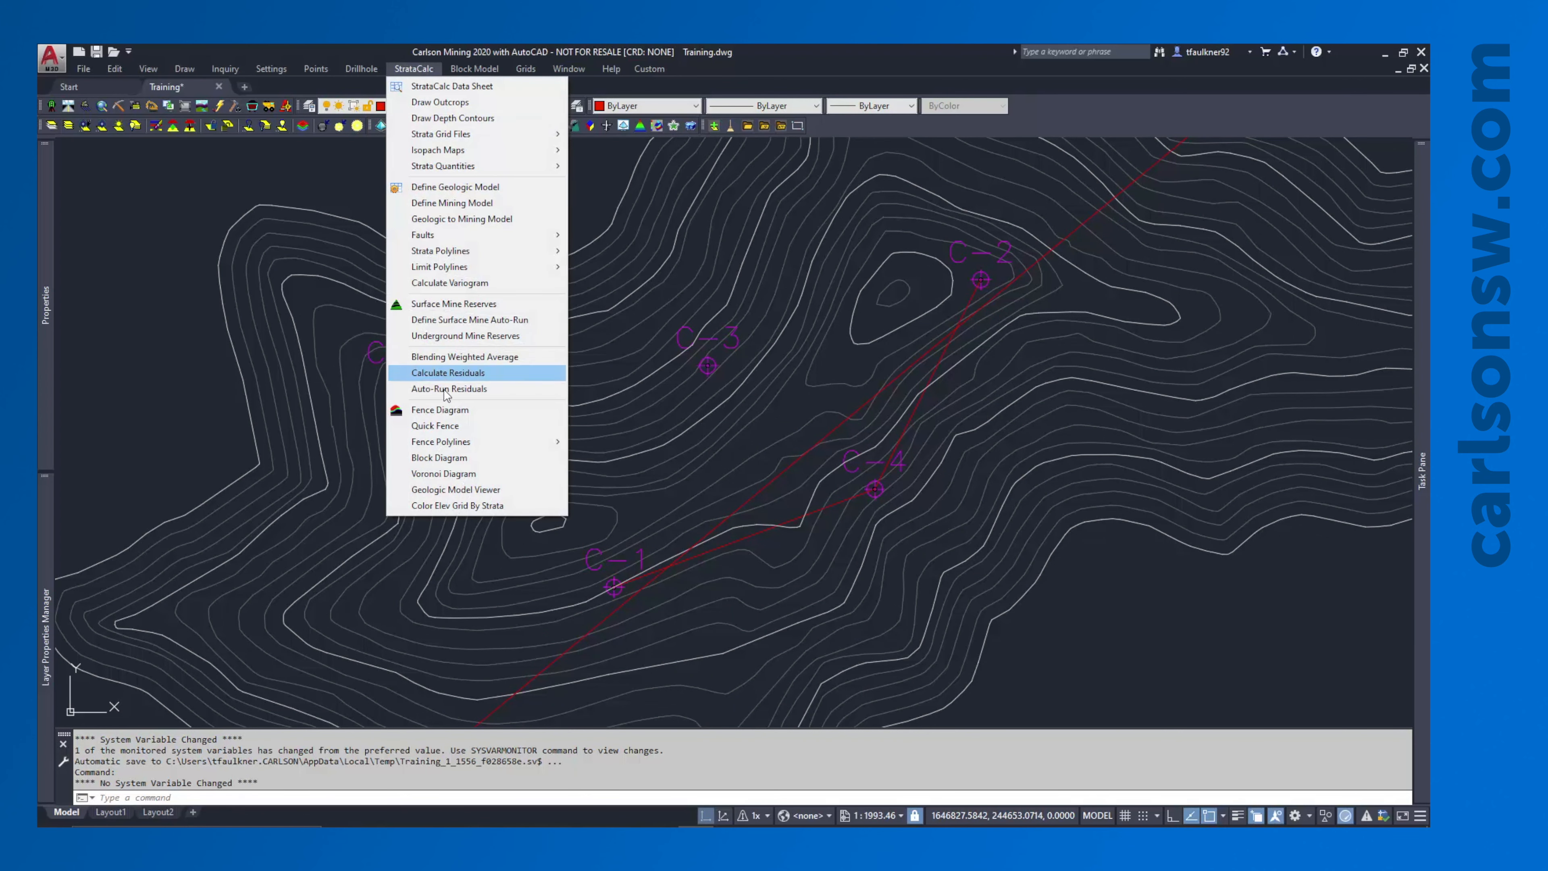
click(448, 411)
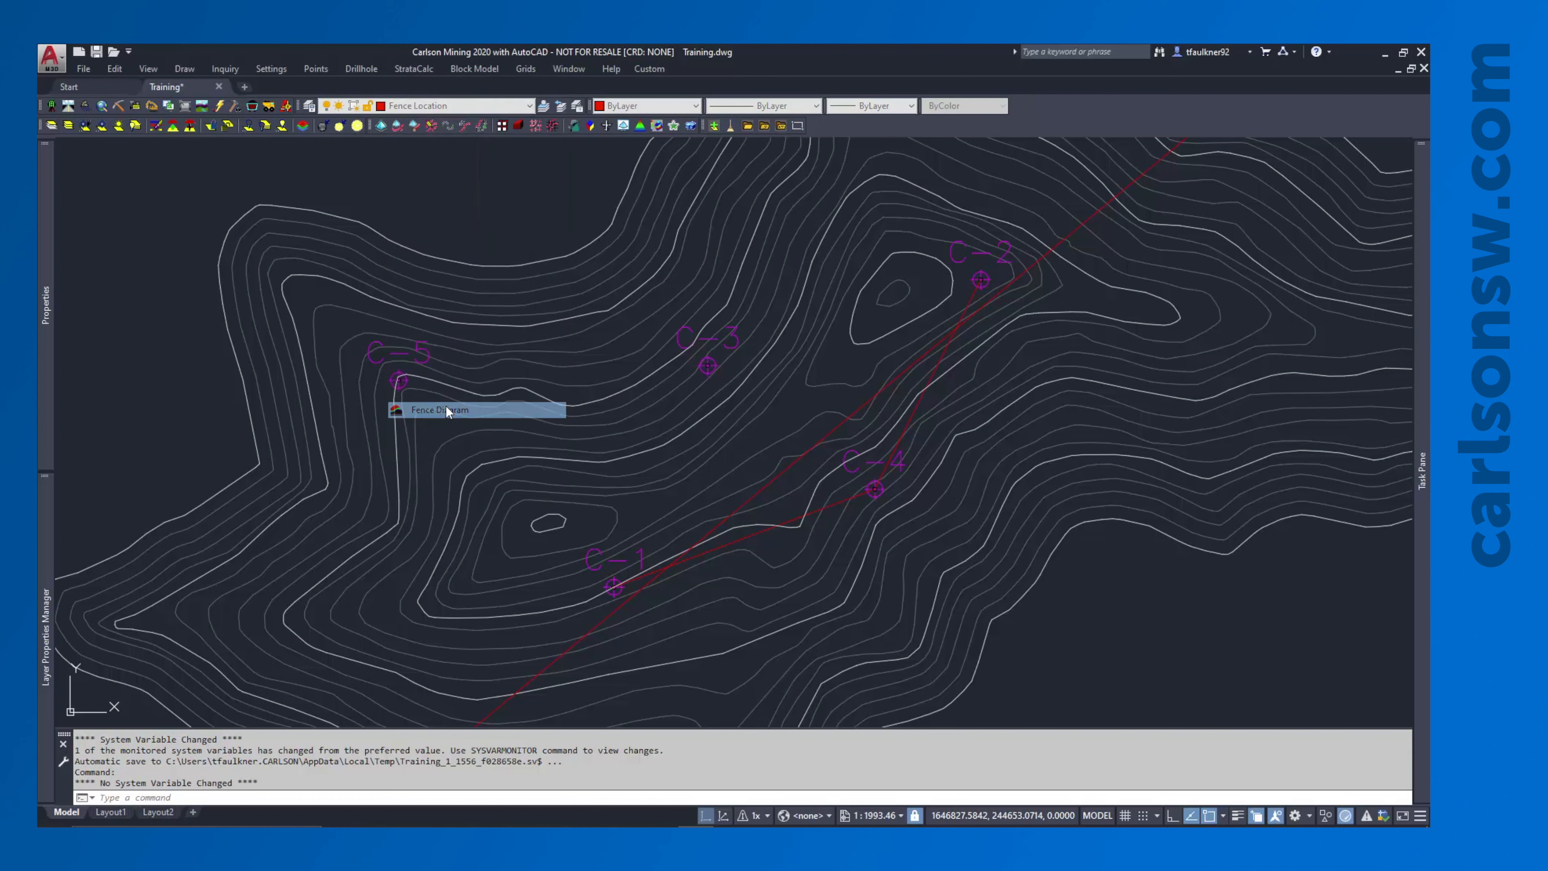
click(880, 574)
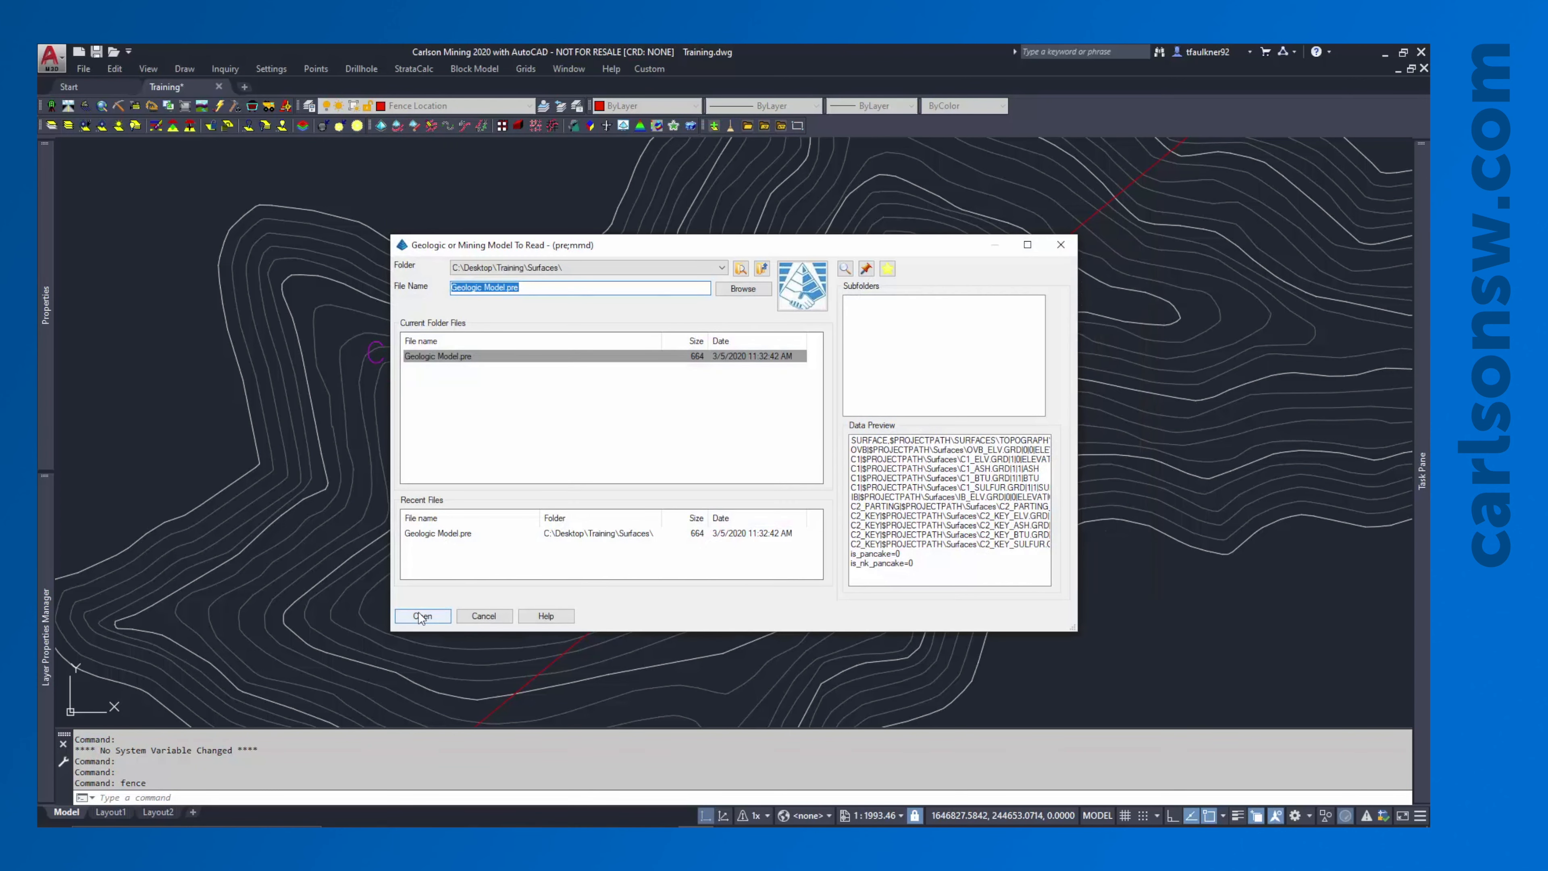
click(419, 613)
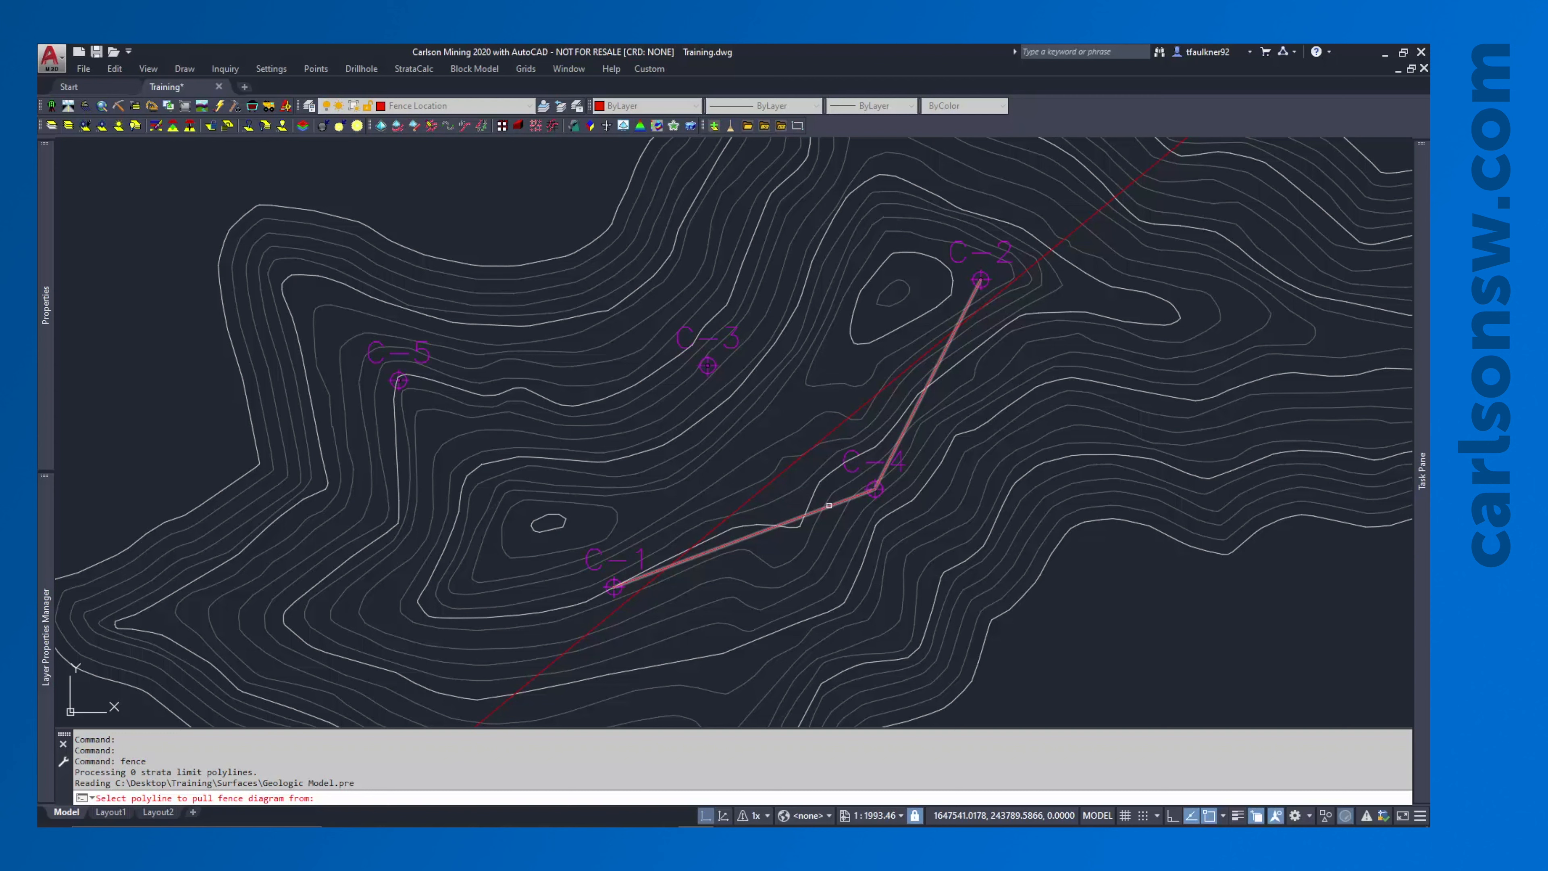
click(829, 505)
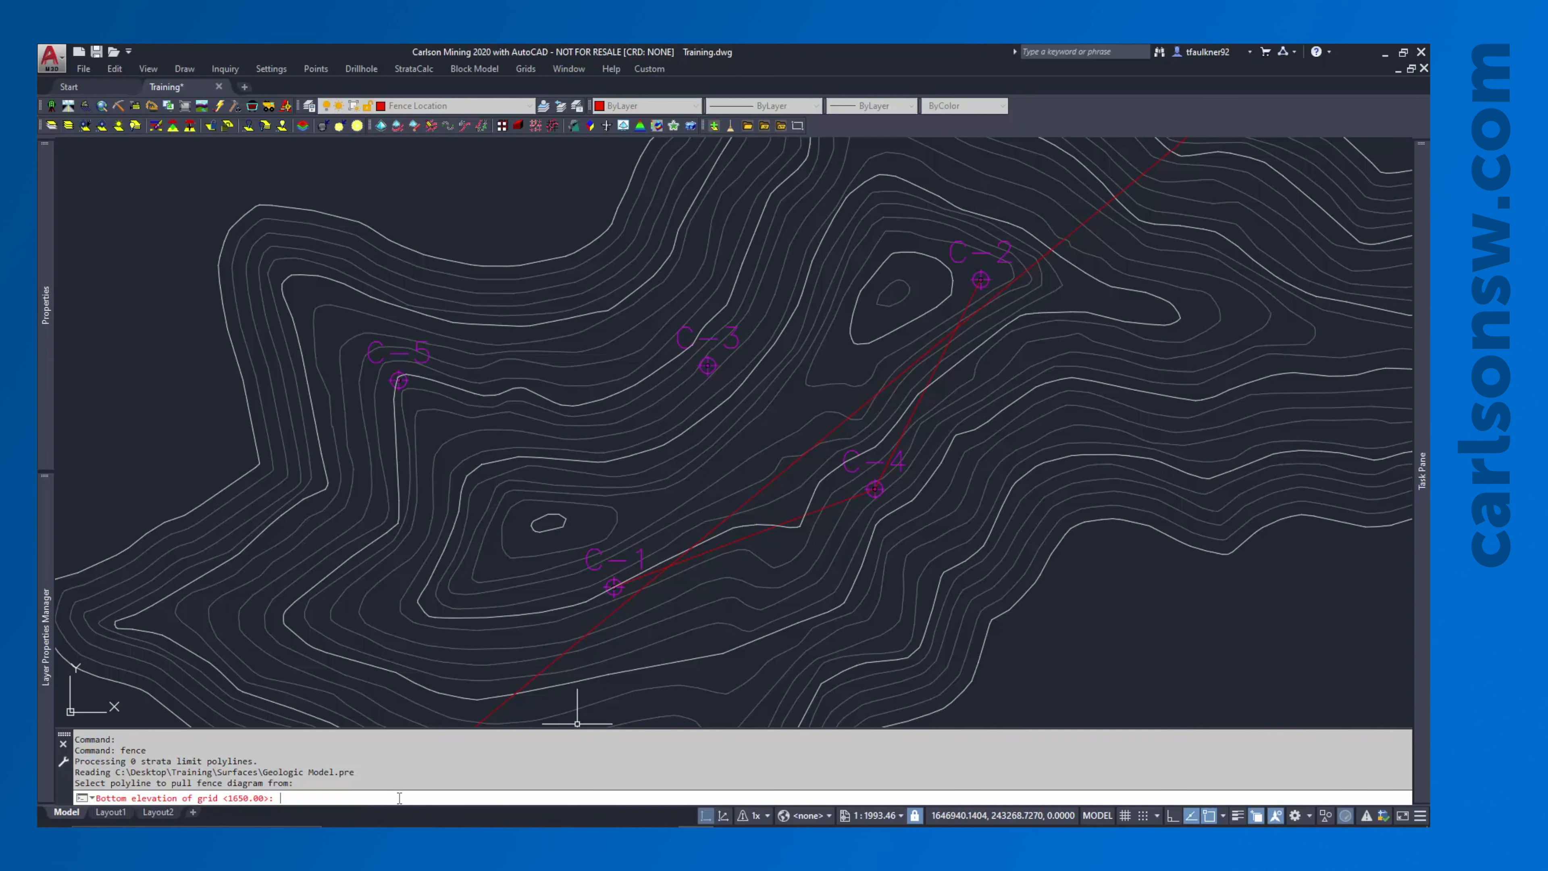
key(Return)
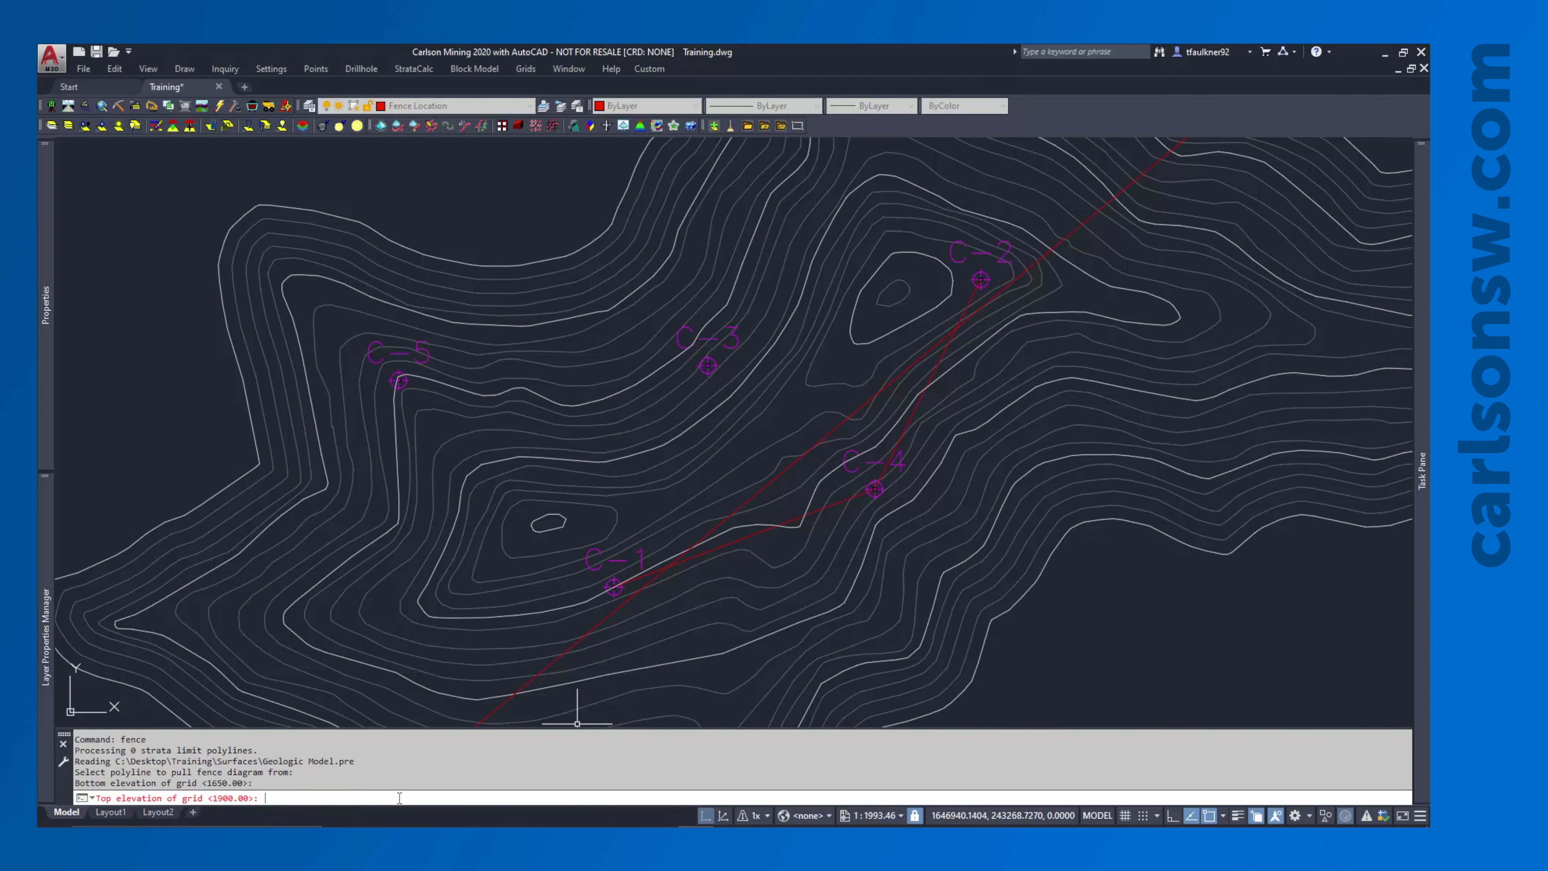
key(Return)
Place the third fence diagram above the other two with its legend just beyond its right end, selecting no attributes to display
scroll(406, 538, down, 6)
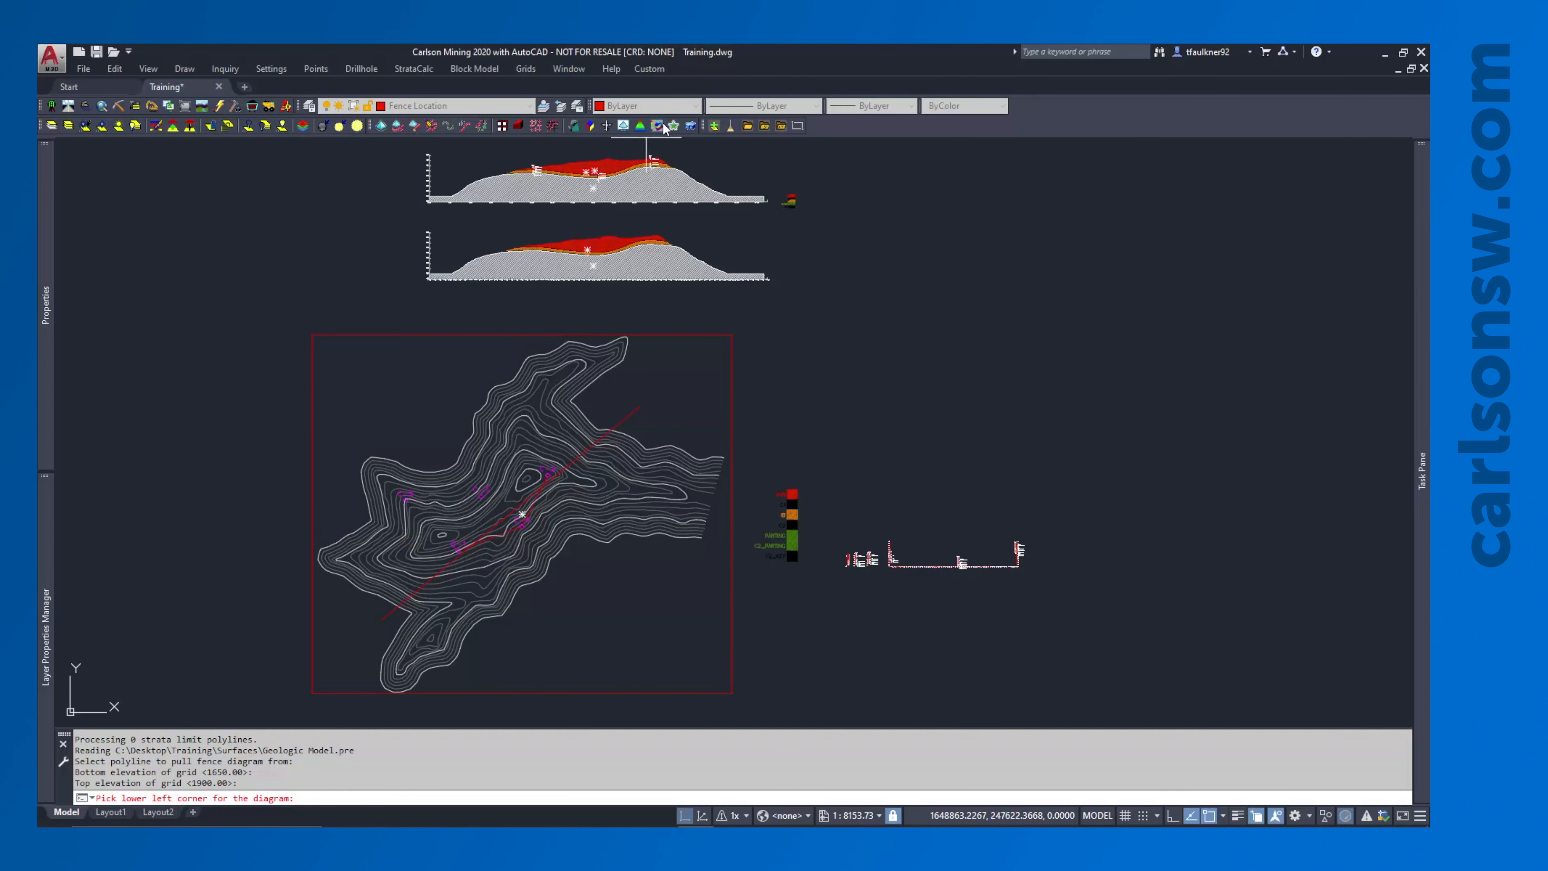
middle_drag(649, 209, 641, 413)
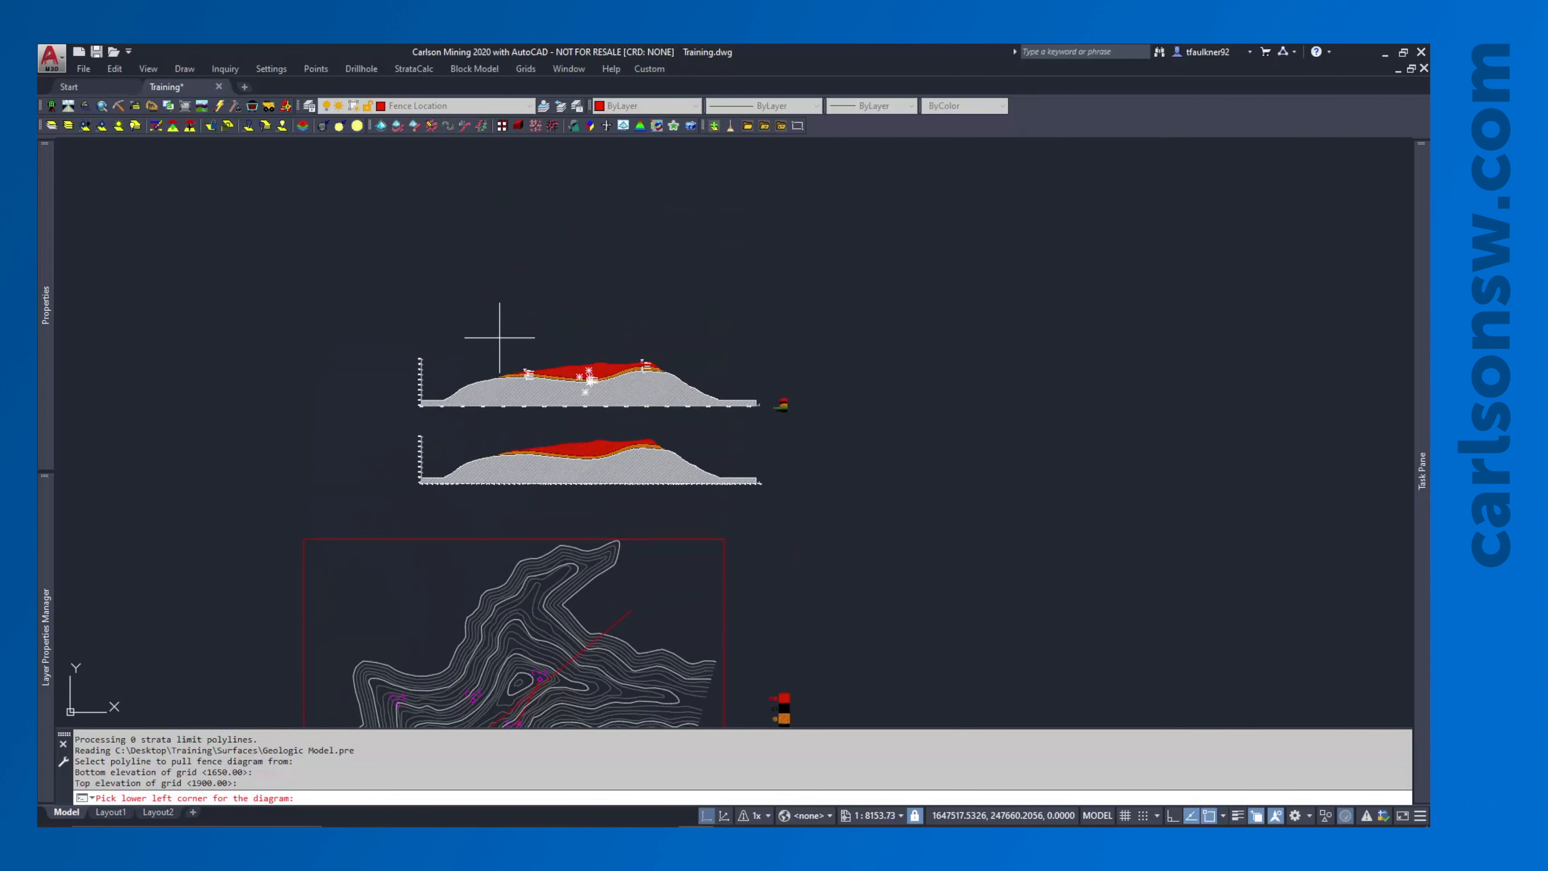
click(423, 293)
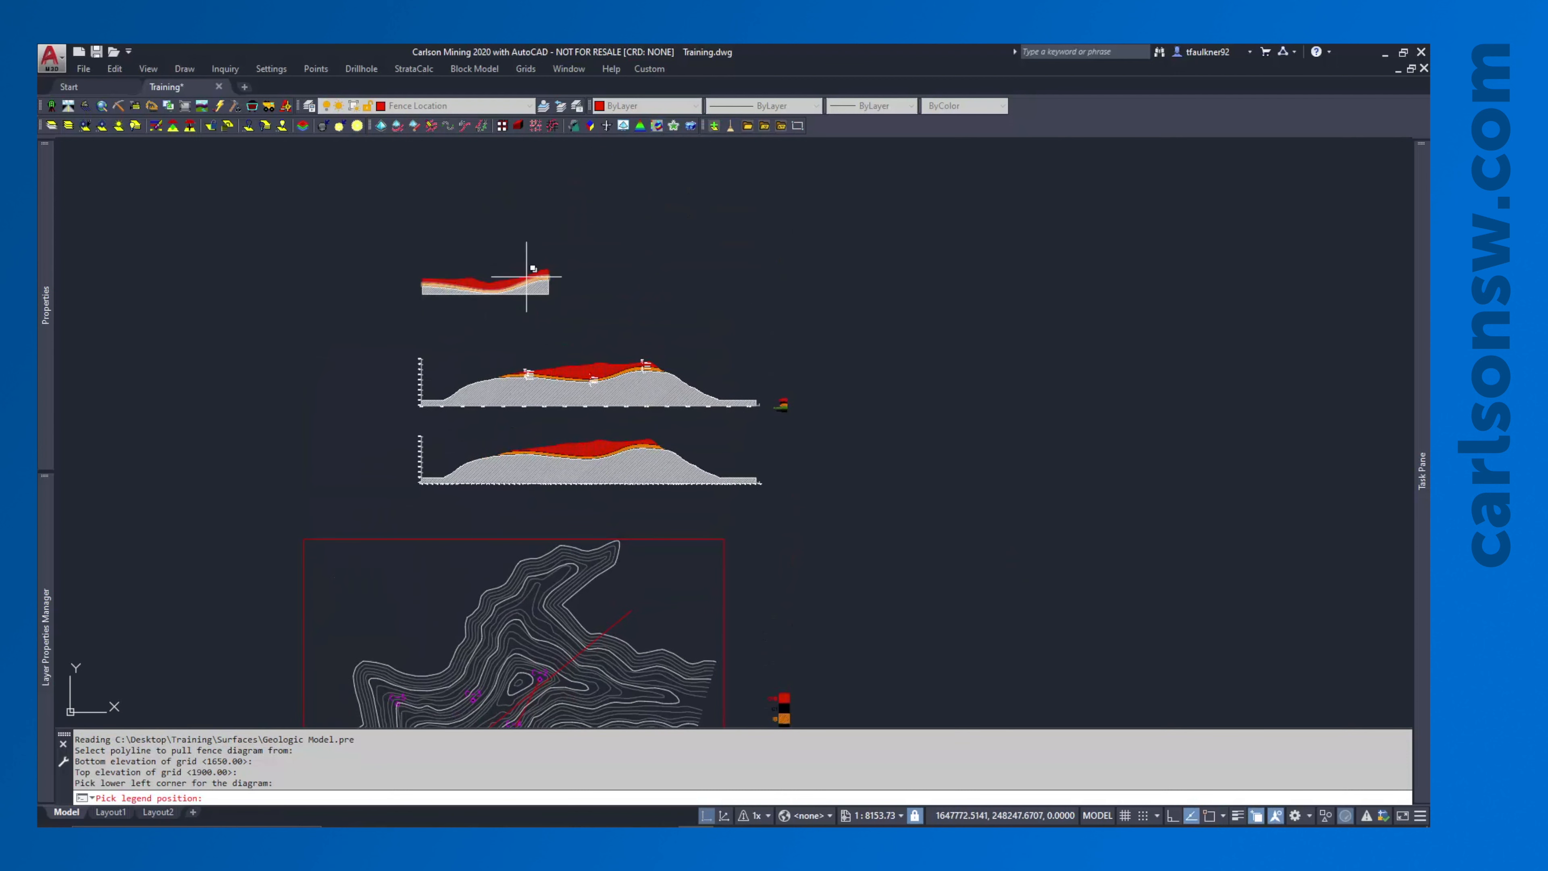
click(584, 294)
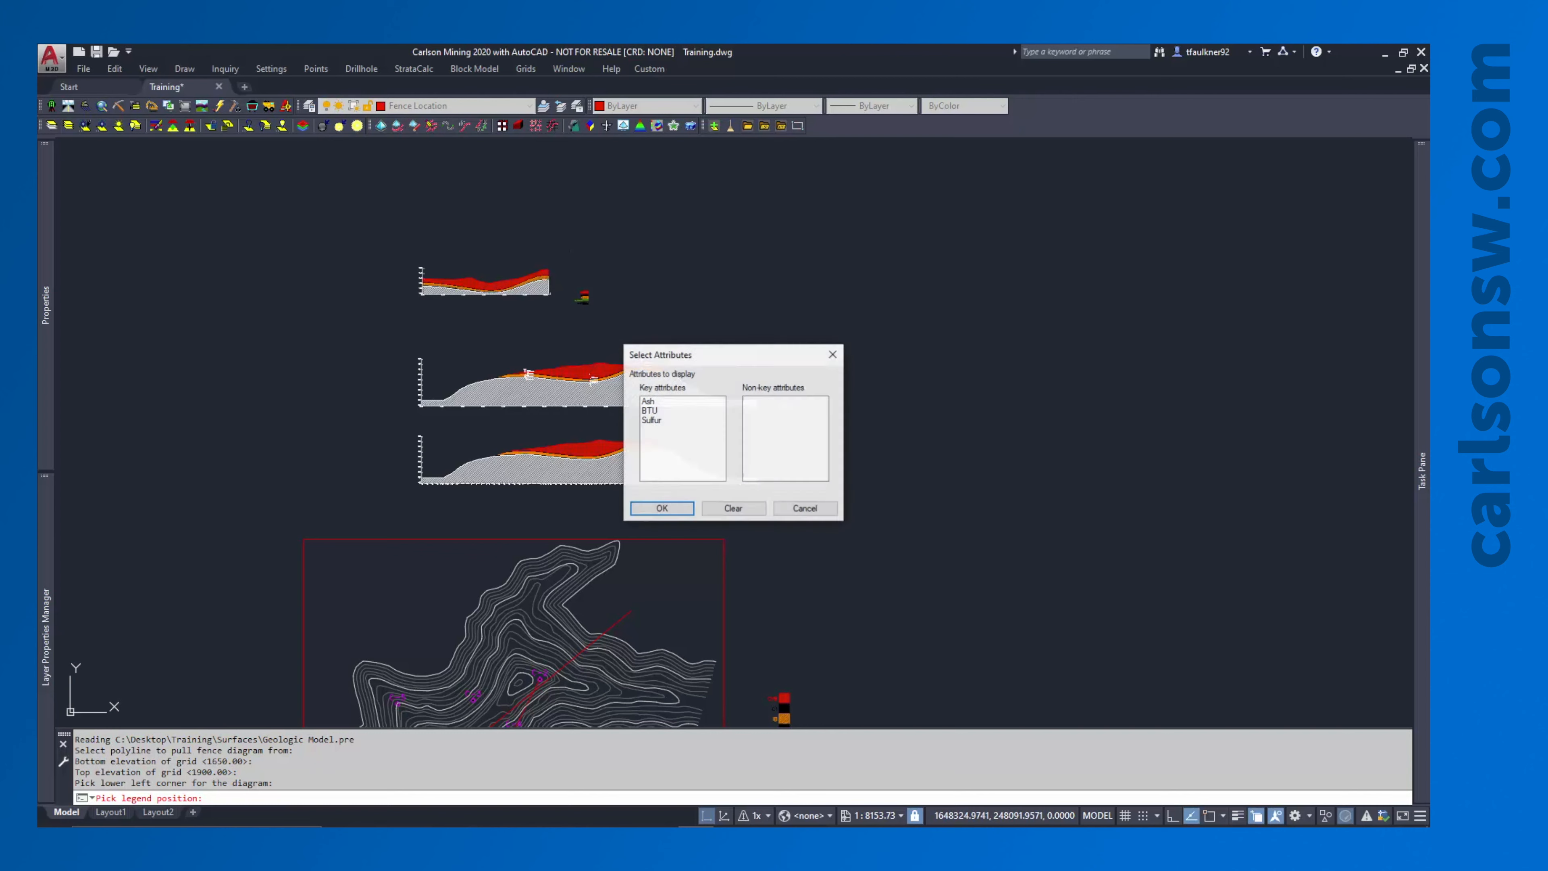
click(668, 511)
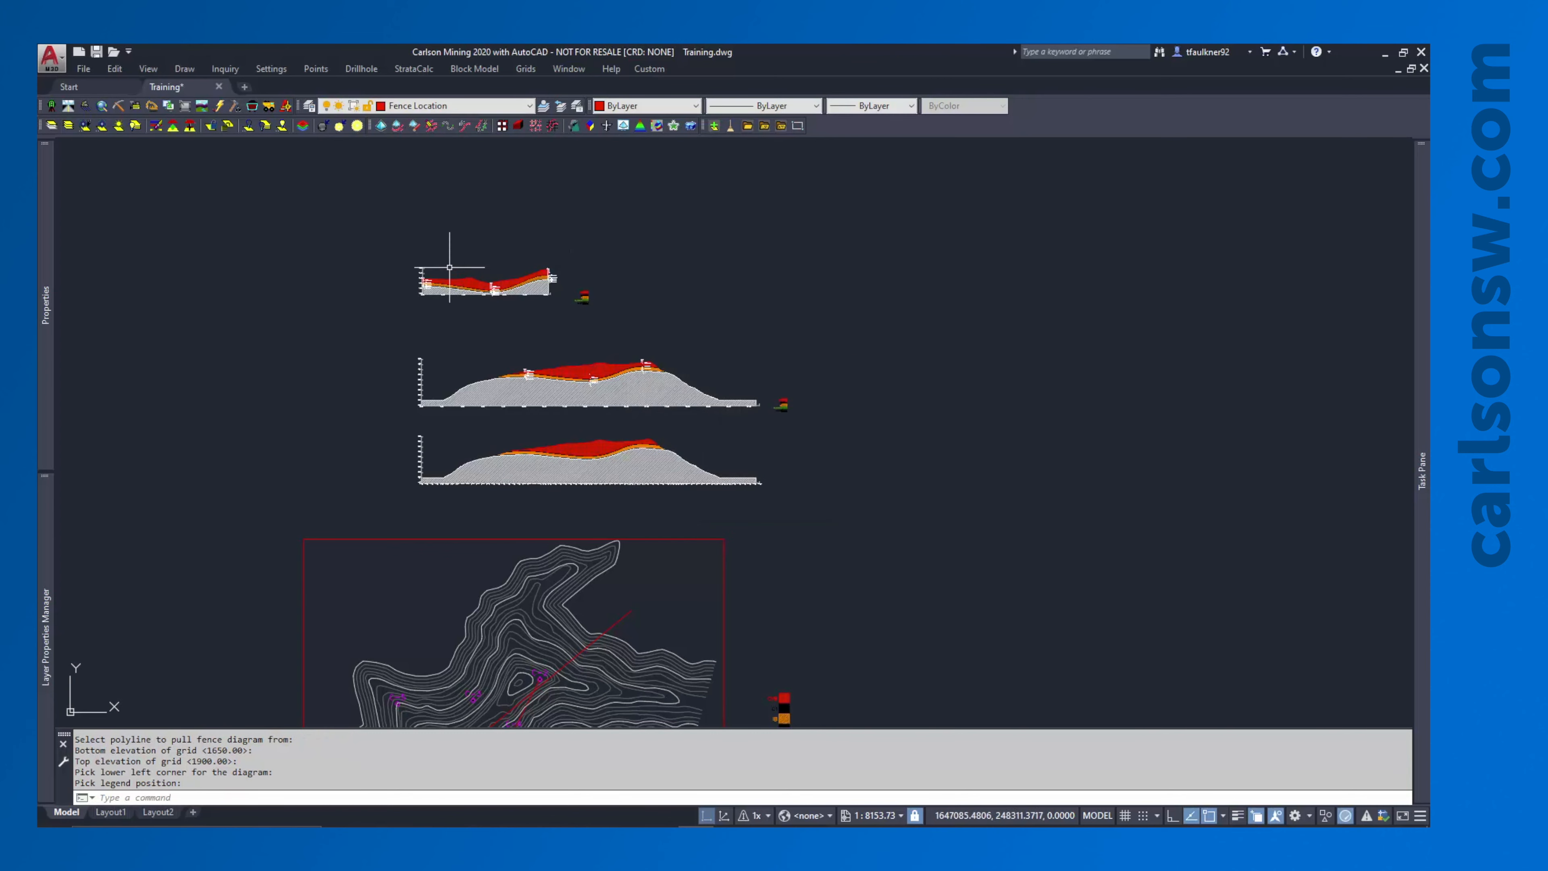
Examine how the C-1, C-4 and C-2 geologic columns line up with the hatched strata in the uppermost fence diagram
scroll(436, 277, up, 10)
mouse_move(725, 261)
middle_down()
mouse_move(622, 315)
mouse_move(352, 356)
middle_up()
mouse_move(1088, 276)
middle_down()
mouse_move(819, 346)
mouse_move(670, 286)
middle_up()
mouse_move(1016, 304)
middle_down()
mouse_move(746, 360)
mouse_move(633, 408)
middle_up()
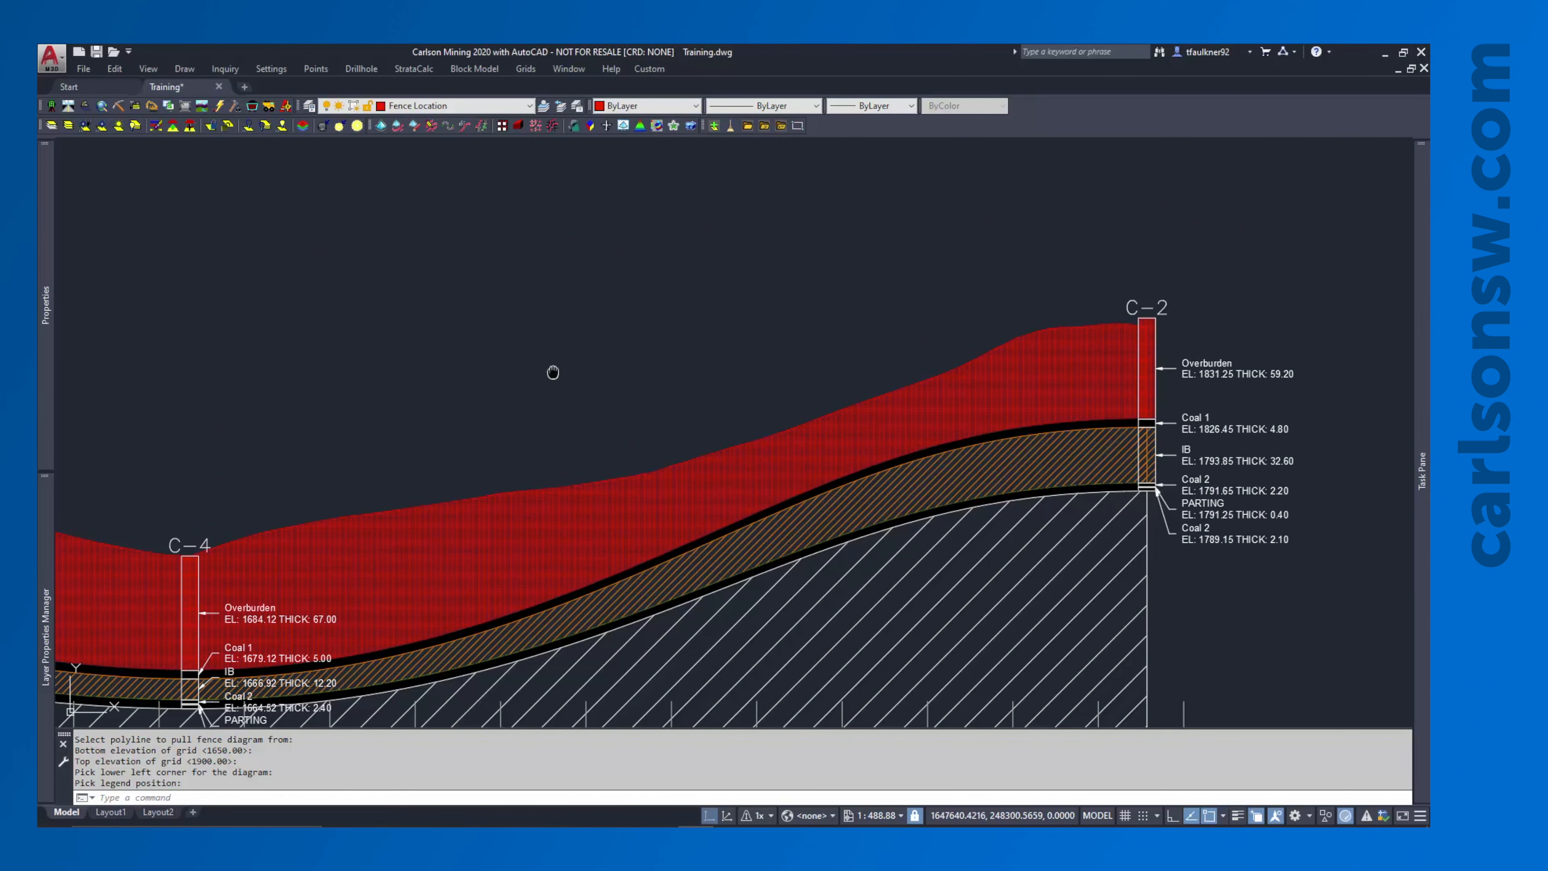
middle_drag(552, 366, 703, 343)
middle_drag(623, 370, 790, 356)
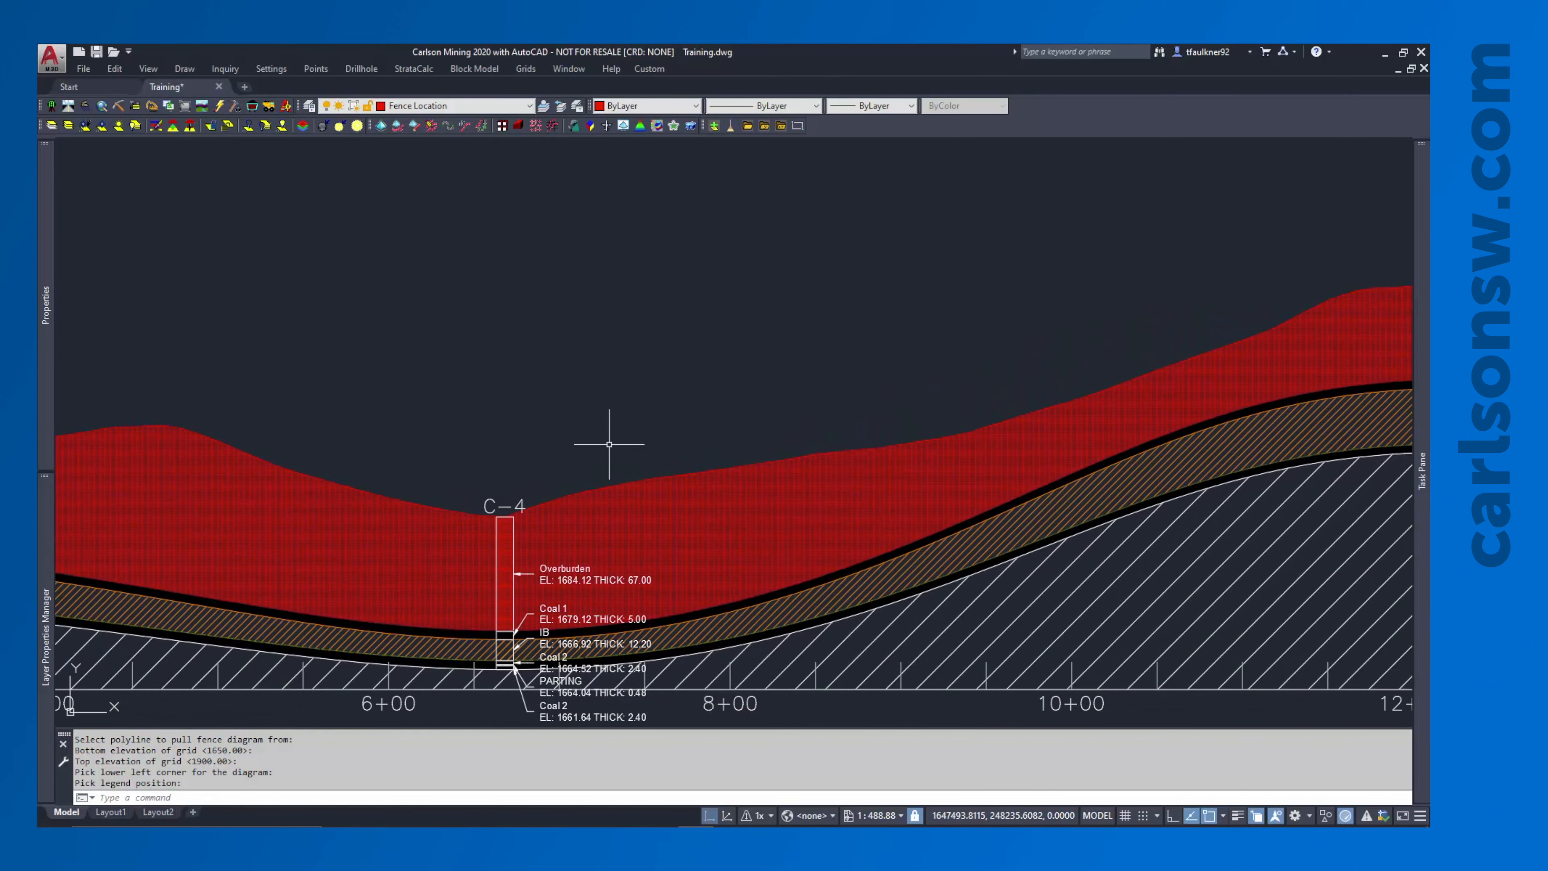
middle_drag(577, 439, 905, 427)
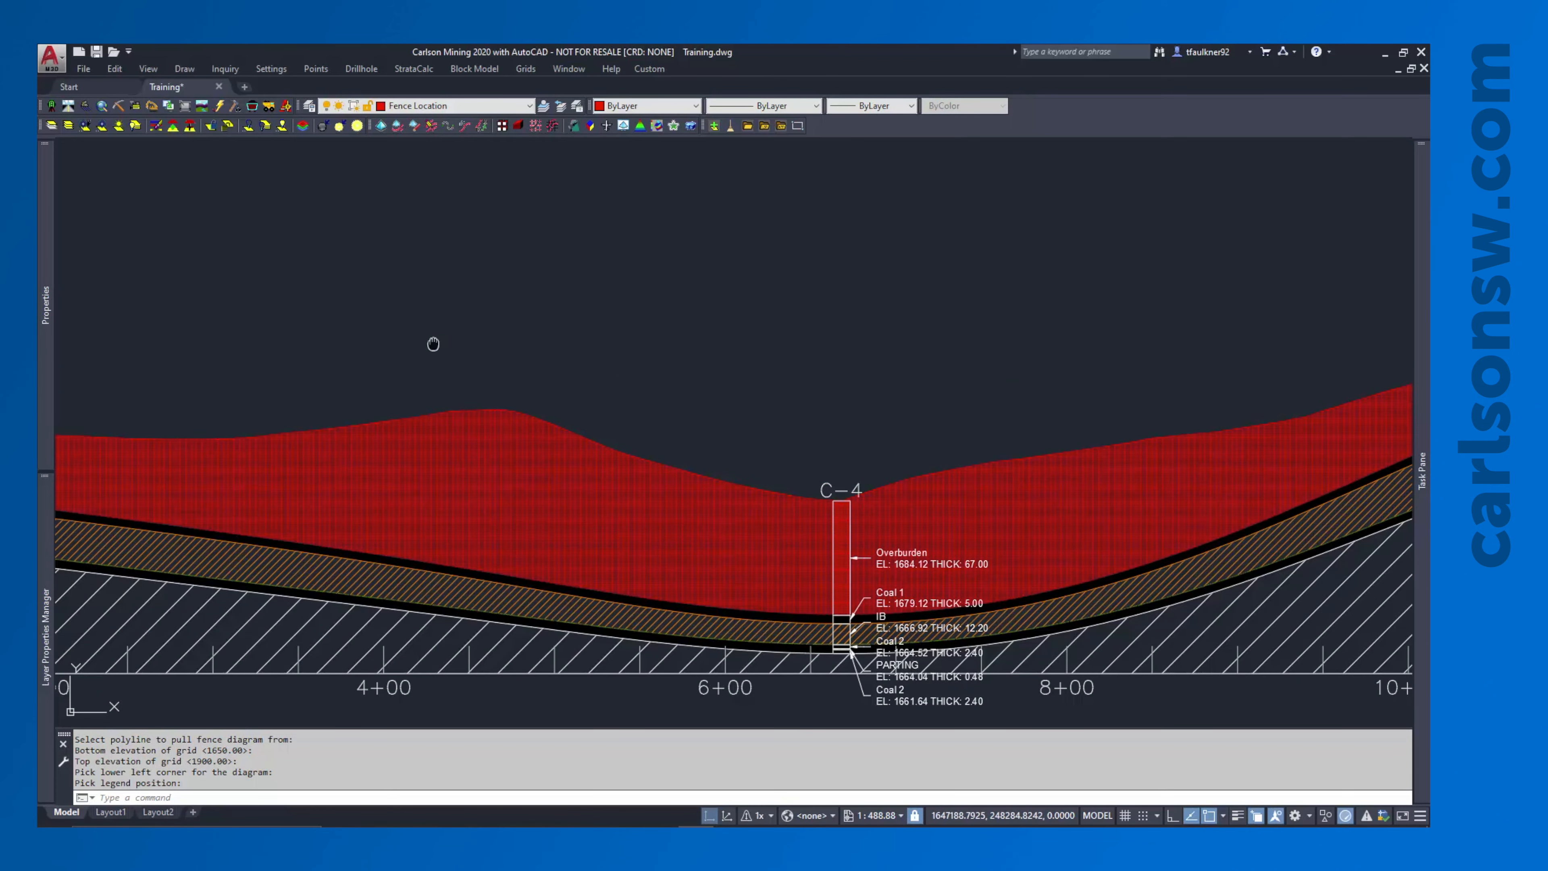
middle_drag(432, 342, 1063, 343)
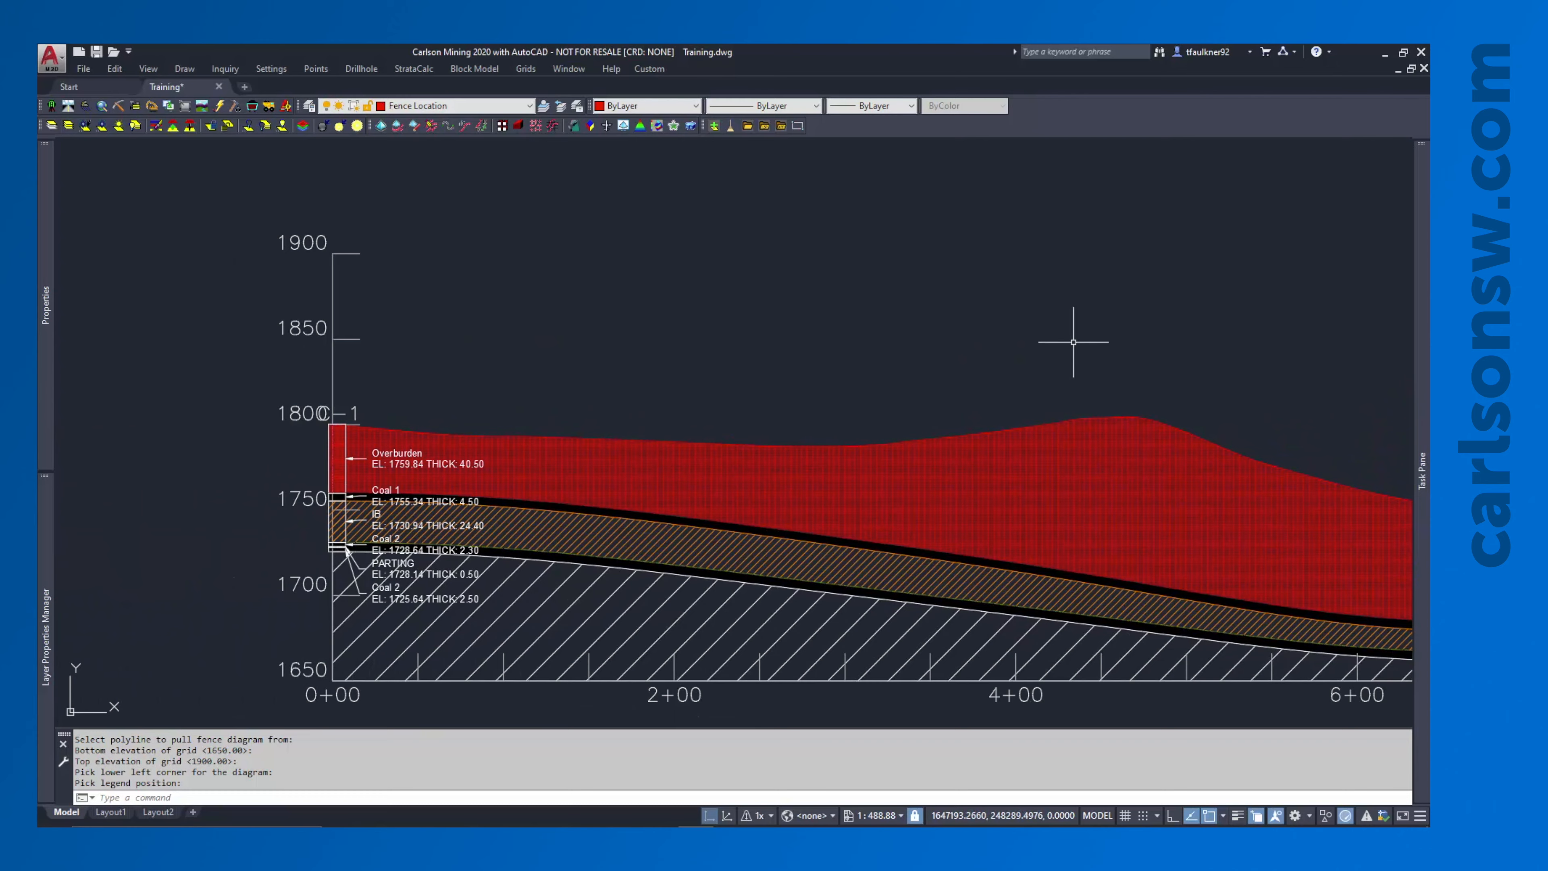
scroll(1072, 341, down, 4)
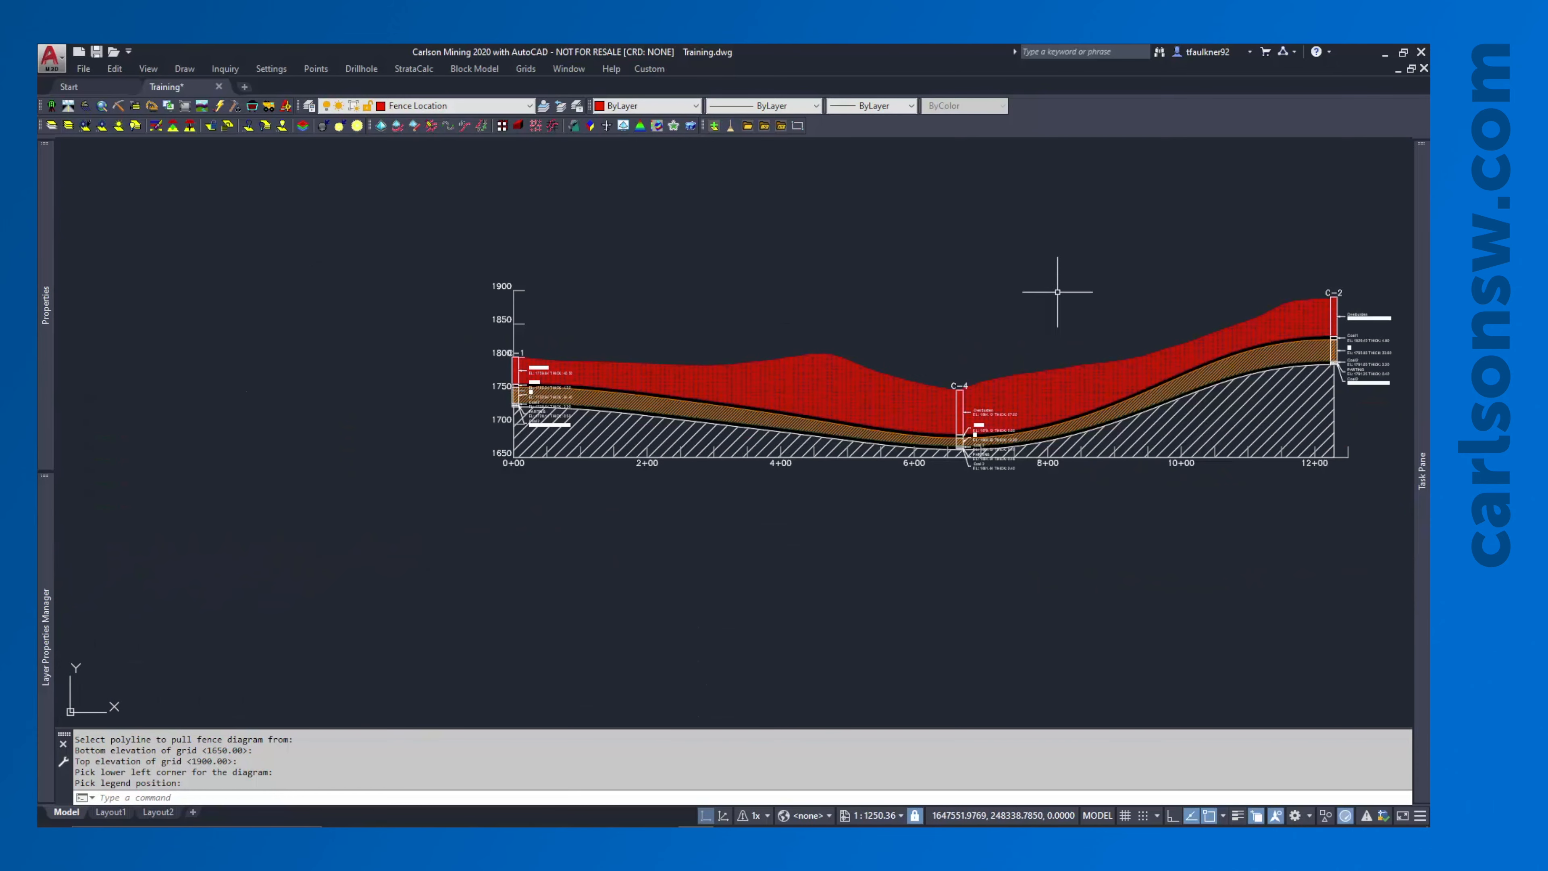
Compare the uppermost fence diagram with the two earlier diagrams below it
middle_drag(1057, 292, 854, 231)
scroll(855, 231, down, 2)
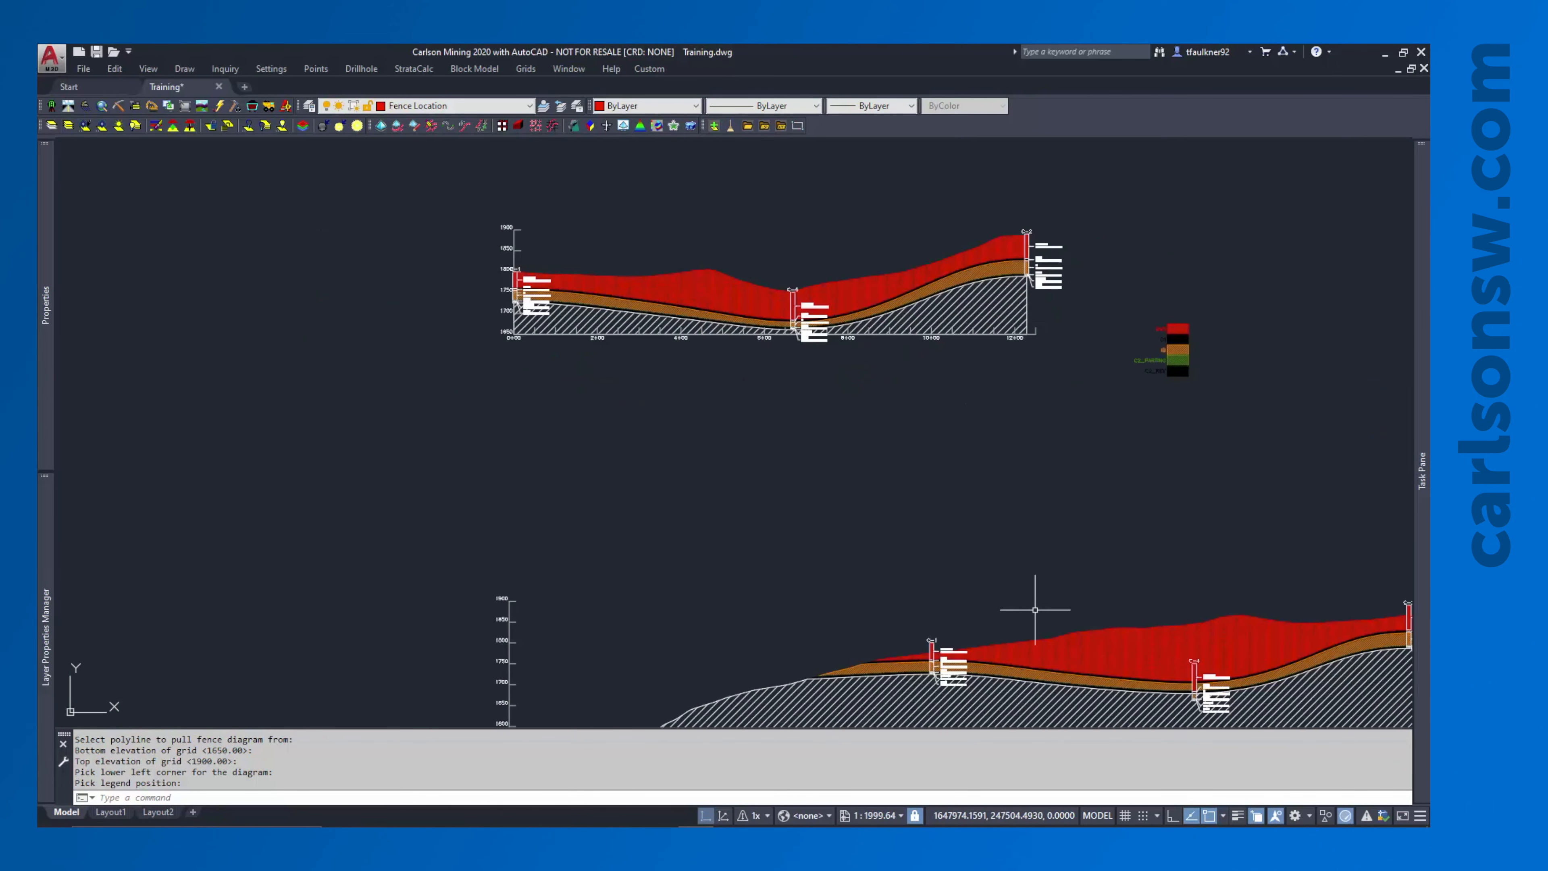
middle_drag(1028, 621, 623, 450)
scroll(621, 452, down, 4)
middle_drag(629, 516, 629, 430)
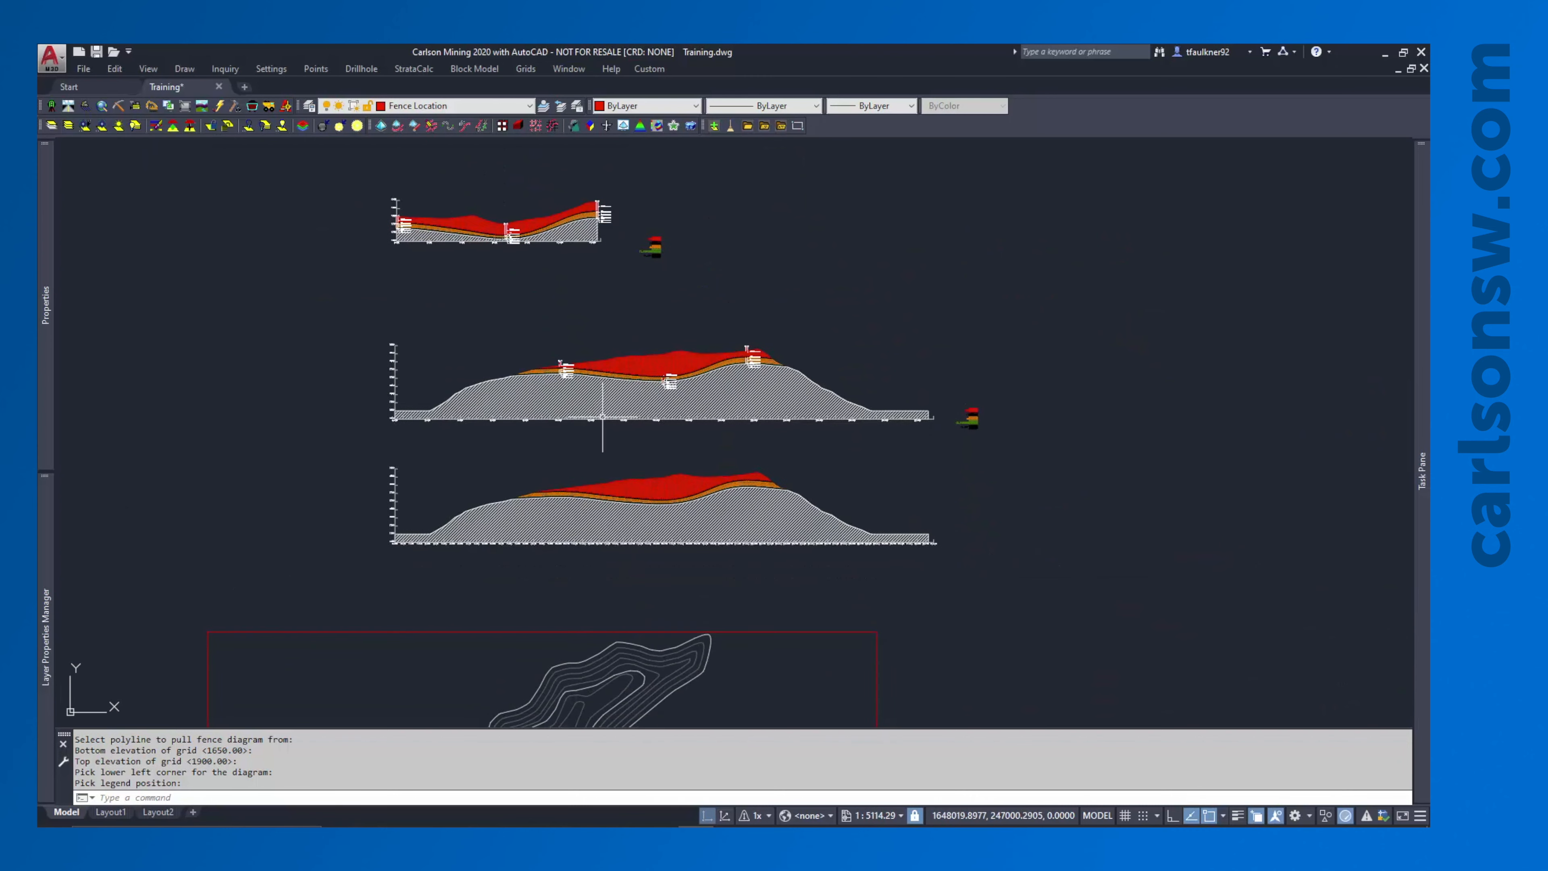
scroll(474, 225, up, 4)
middle_drag(474, 225, 476, 313)
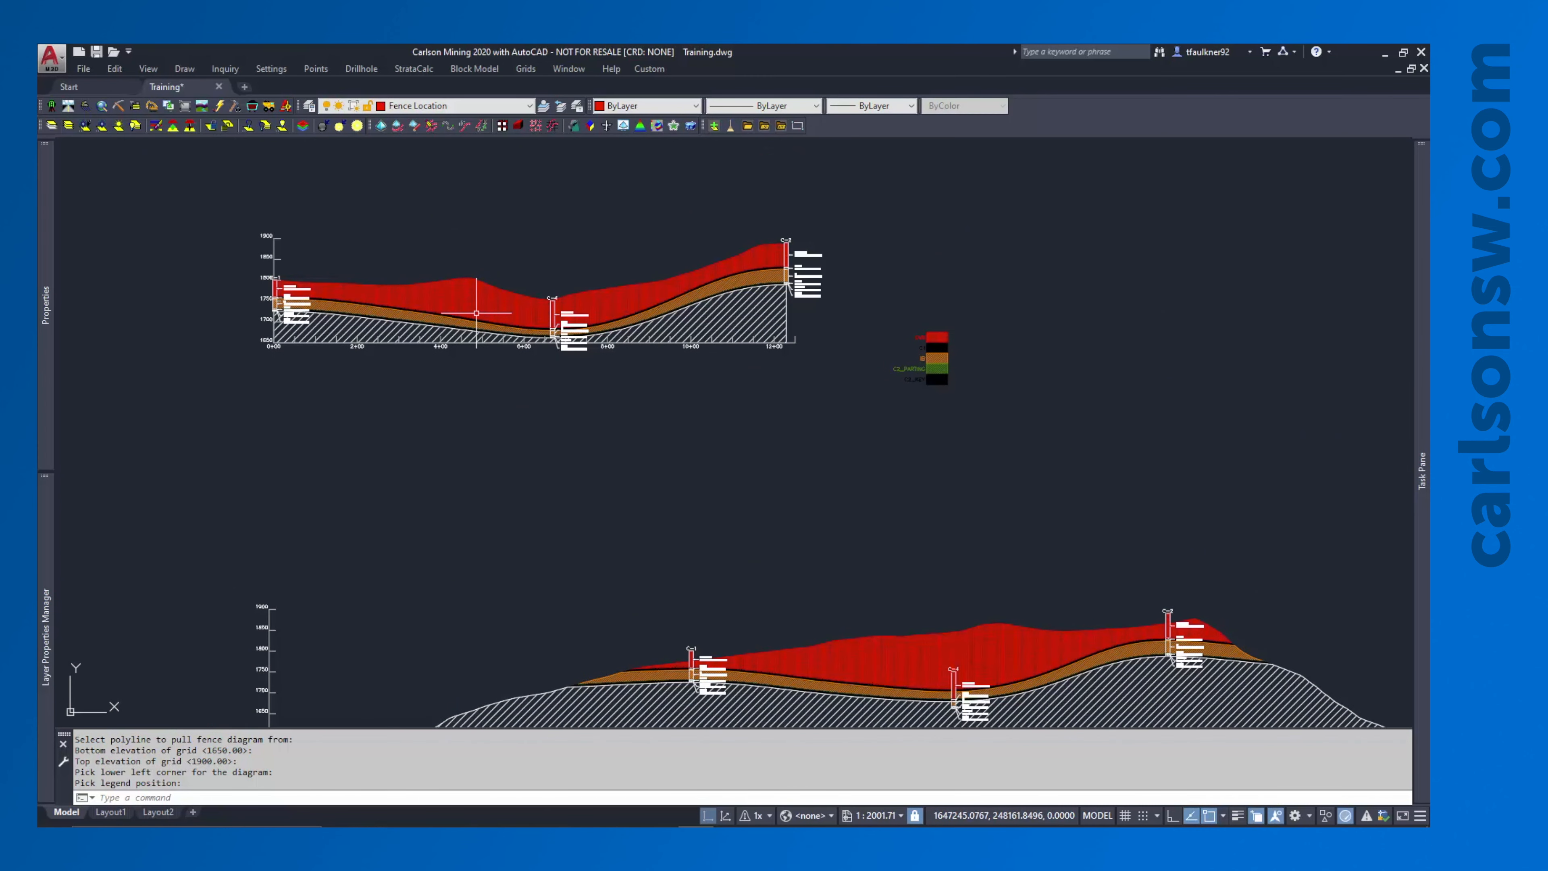
Set up a 3D fence diagram from the geologic model, with the legend and geologic columns turned off and fence hatching kept on
scroll(476, 313, down, 8)
scroll(481, 634, up, 4)
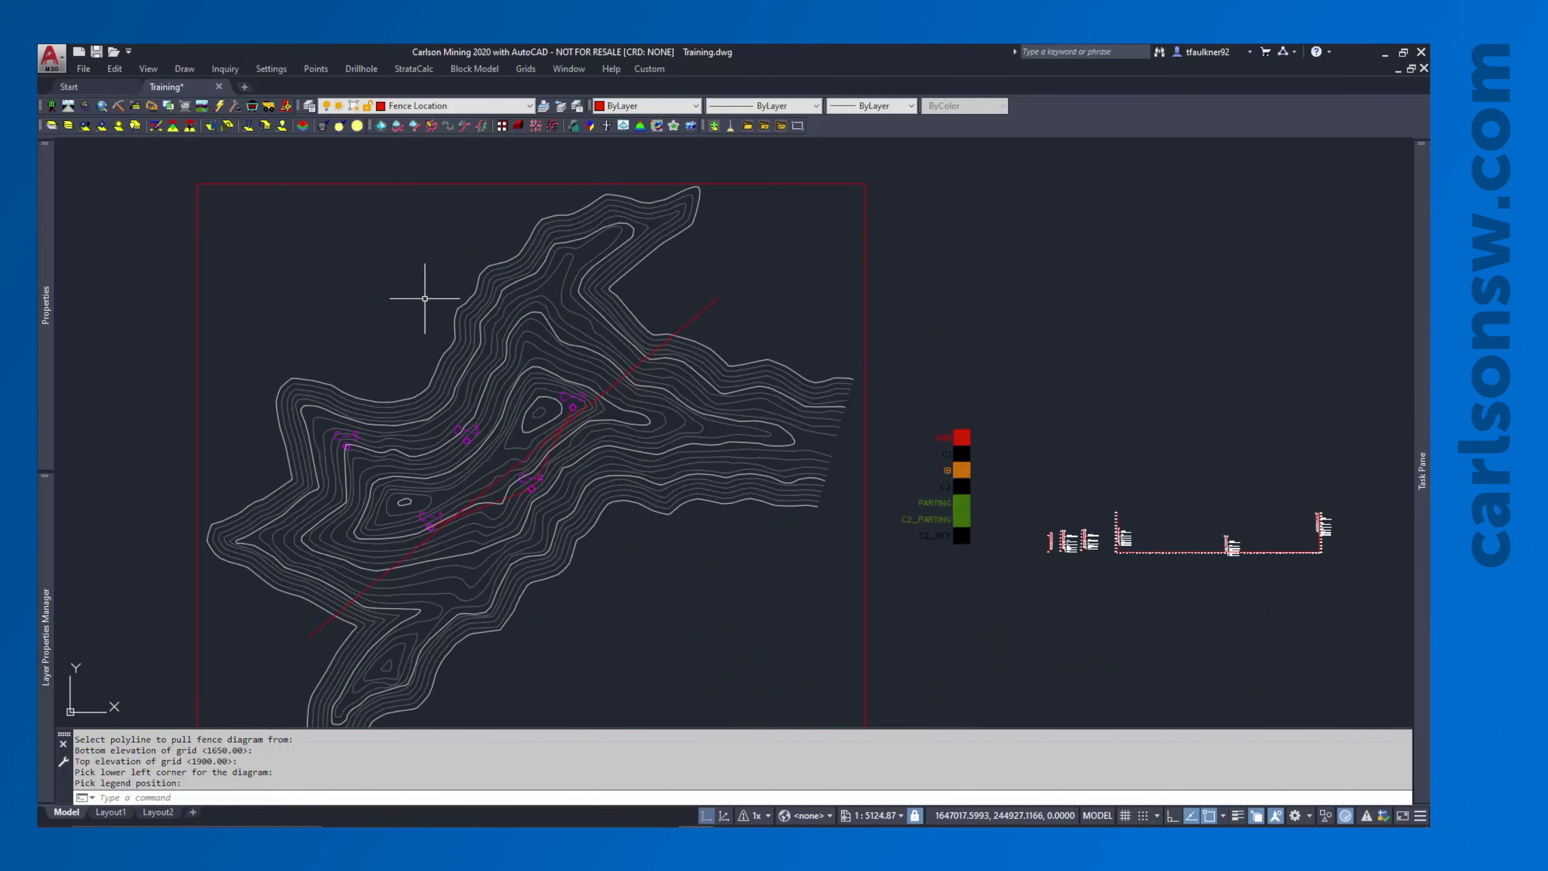
click(414, 69)
click(458, 411)
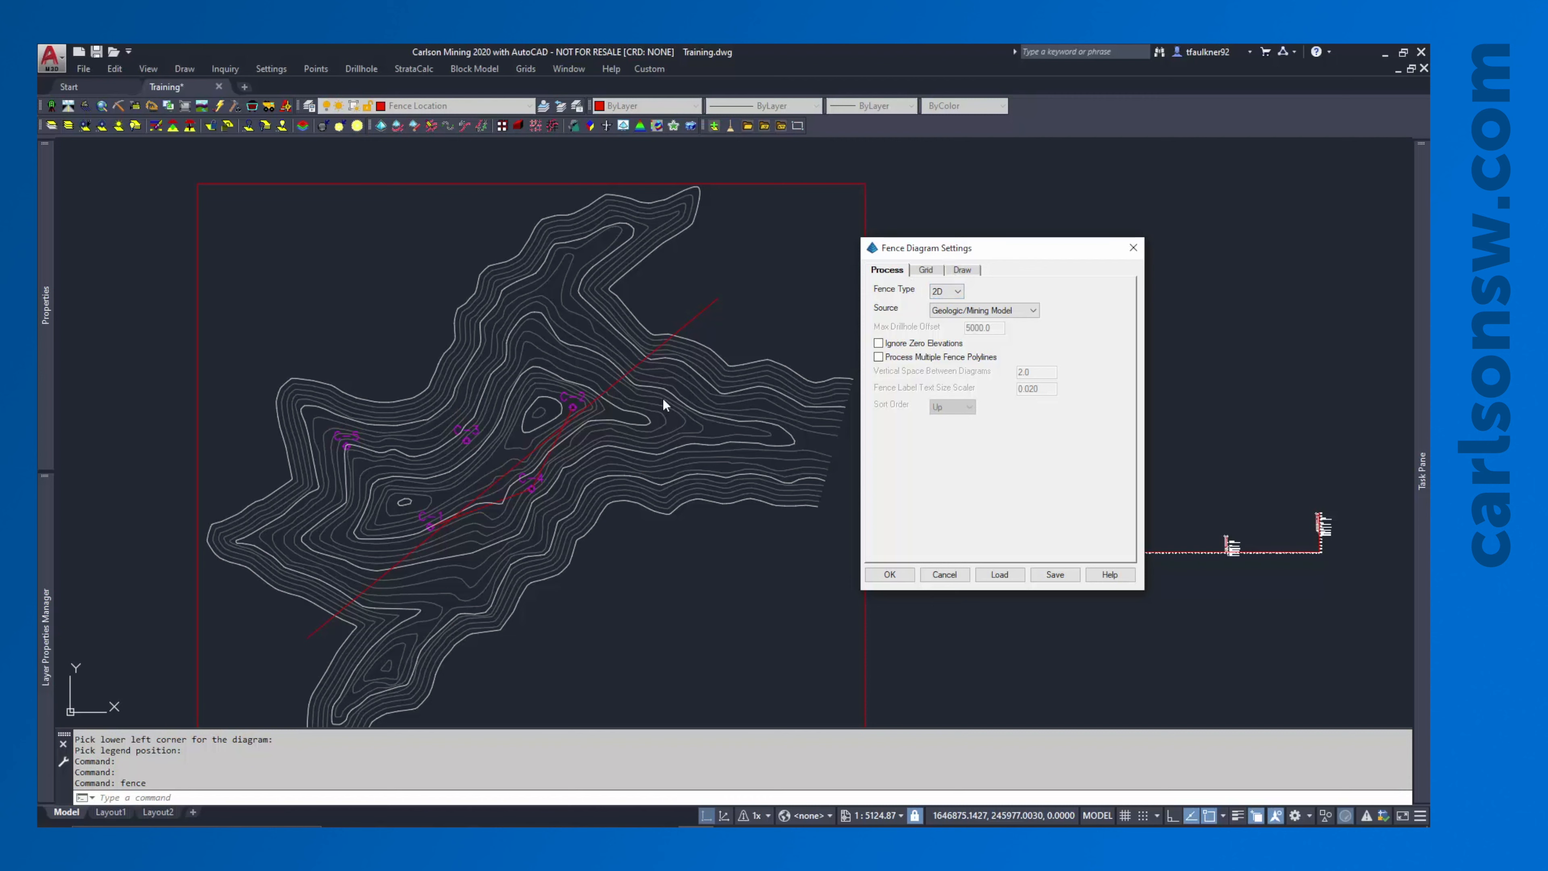
click(943, 291)
click(940, 303)
click(926, 270)
click(961, 270)
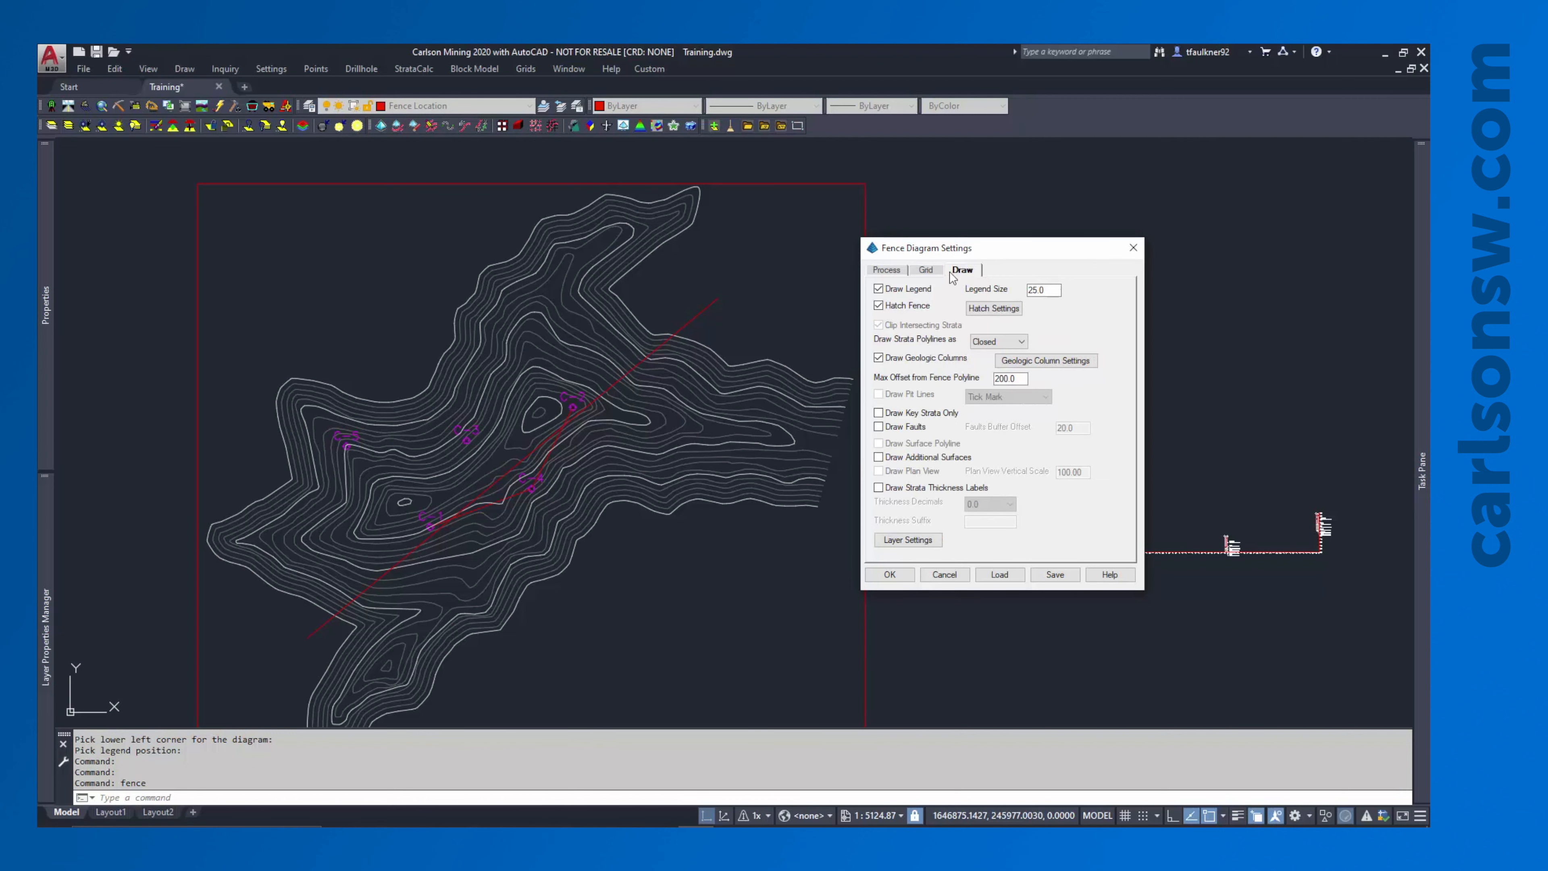
click(889, 292)
click(899, 361)
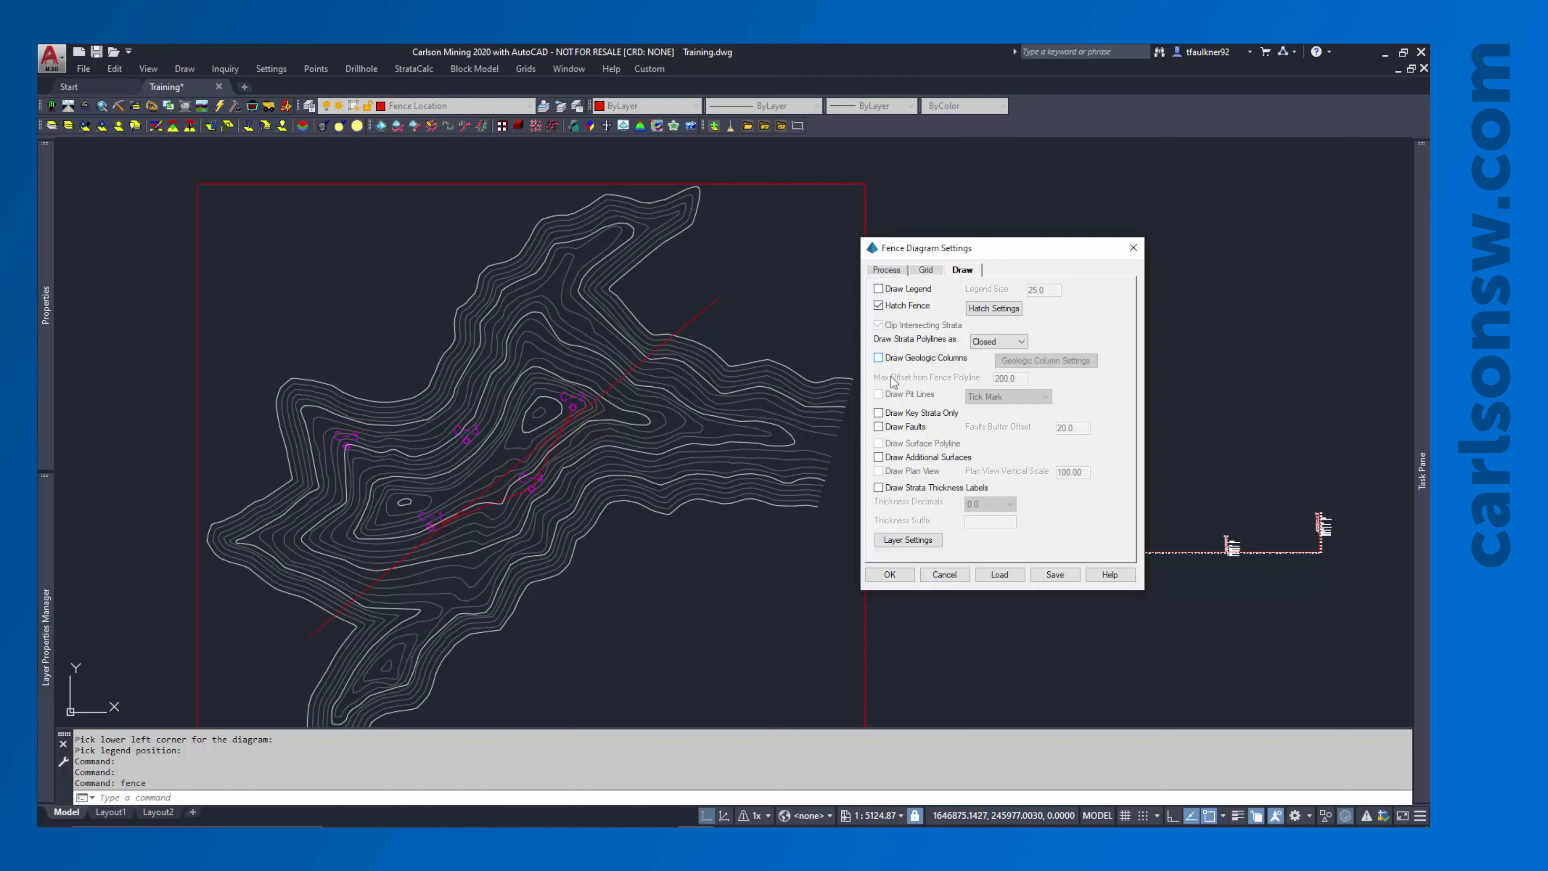
click(889, 574)
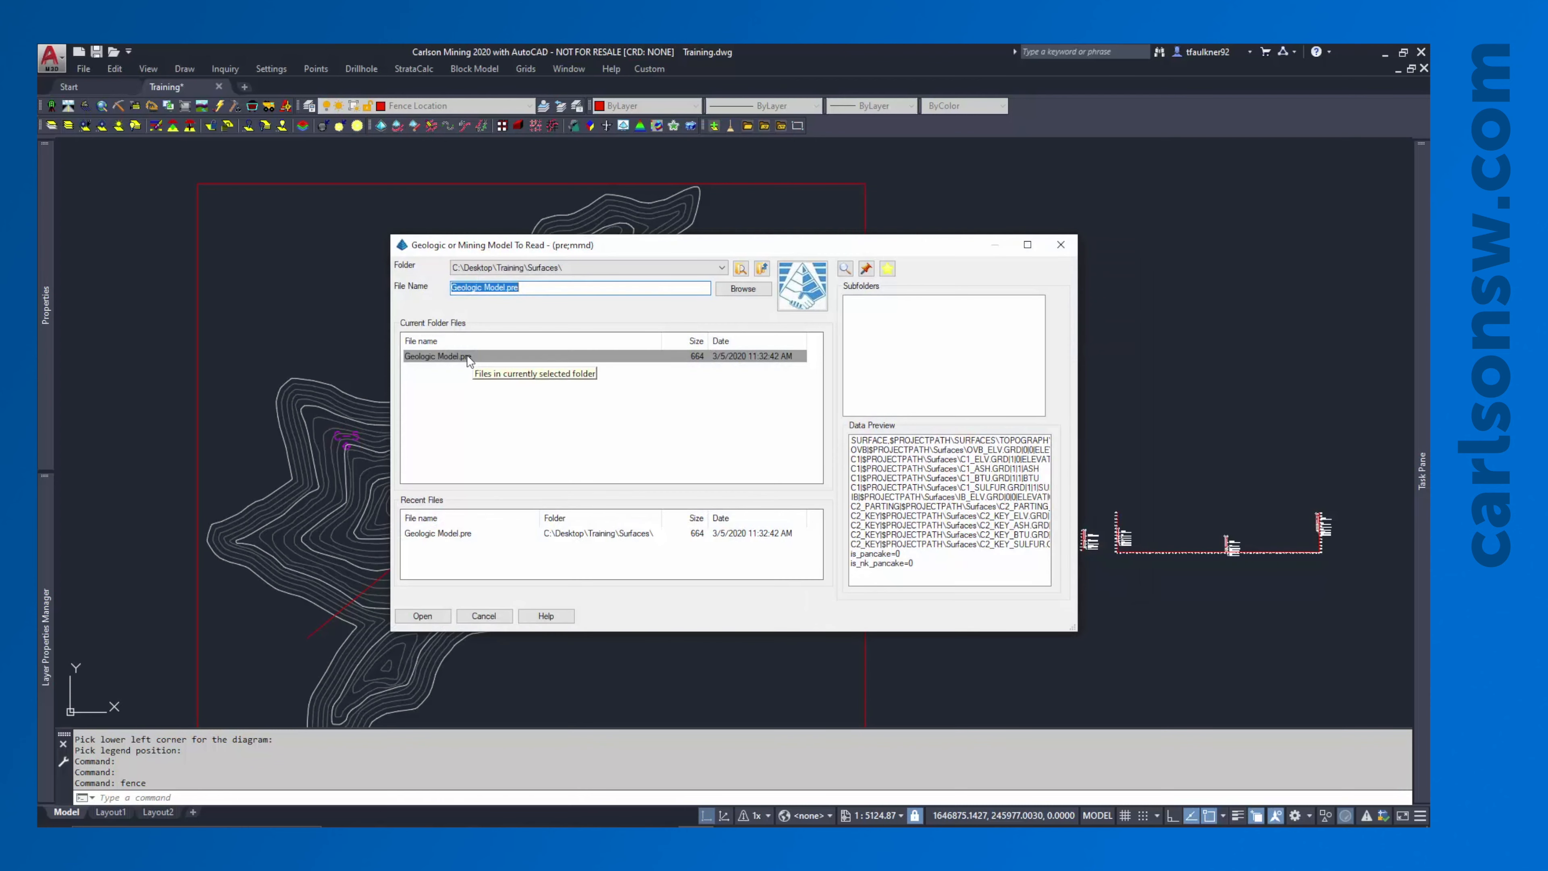
Draw the 3D fence from Geologic Model.pre along the long diagonal polyline and inspect it against the contours in an orbited view
double_click(468, 357)
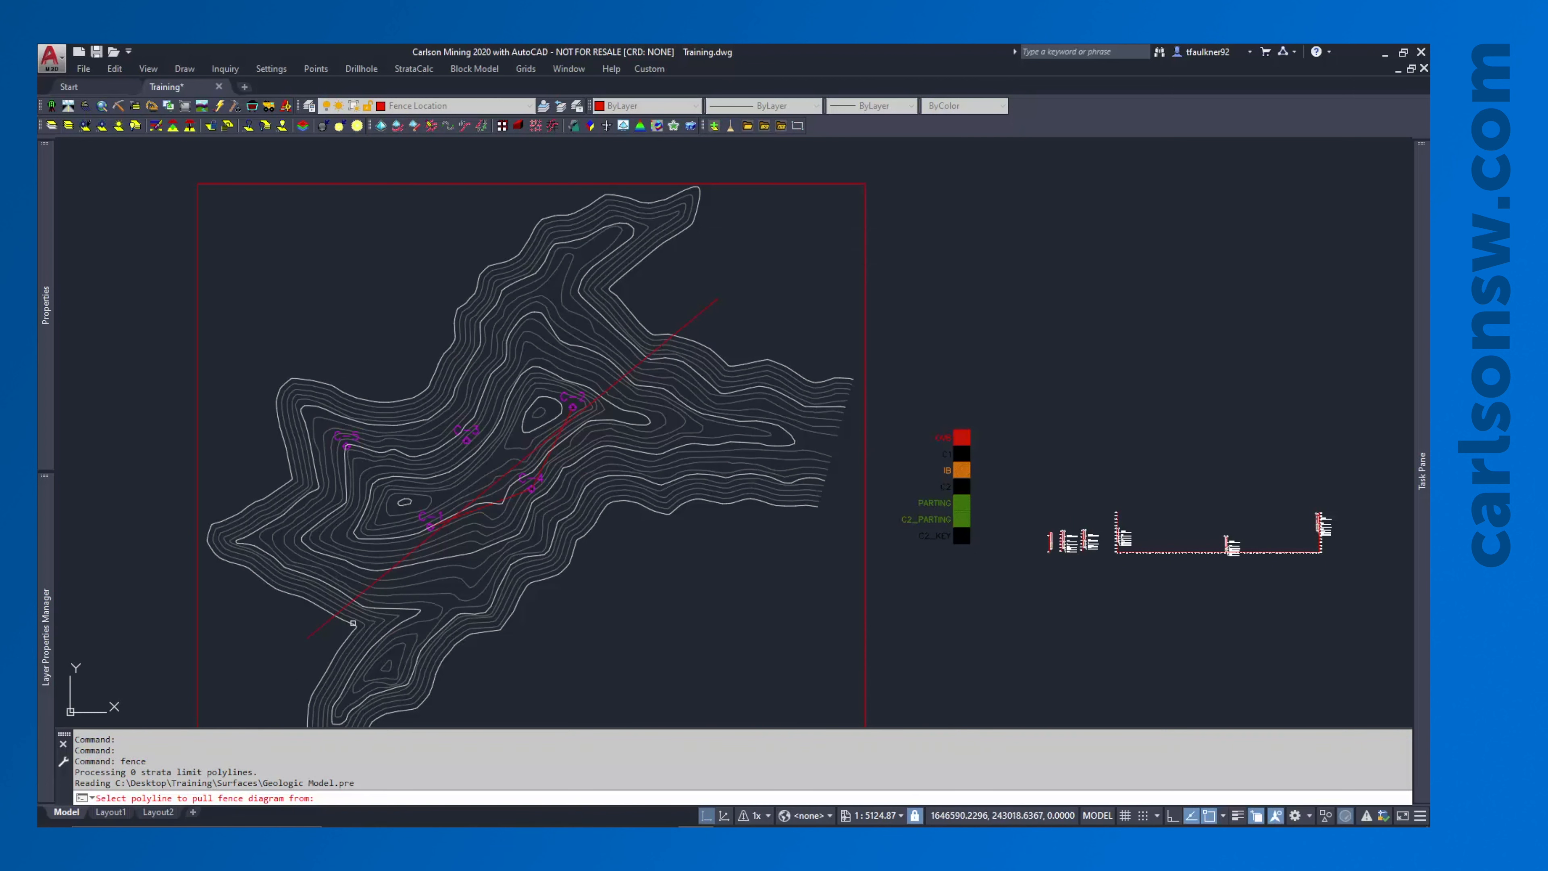
click(325, 625)
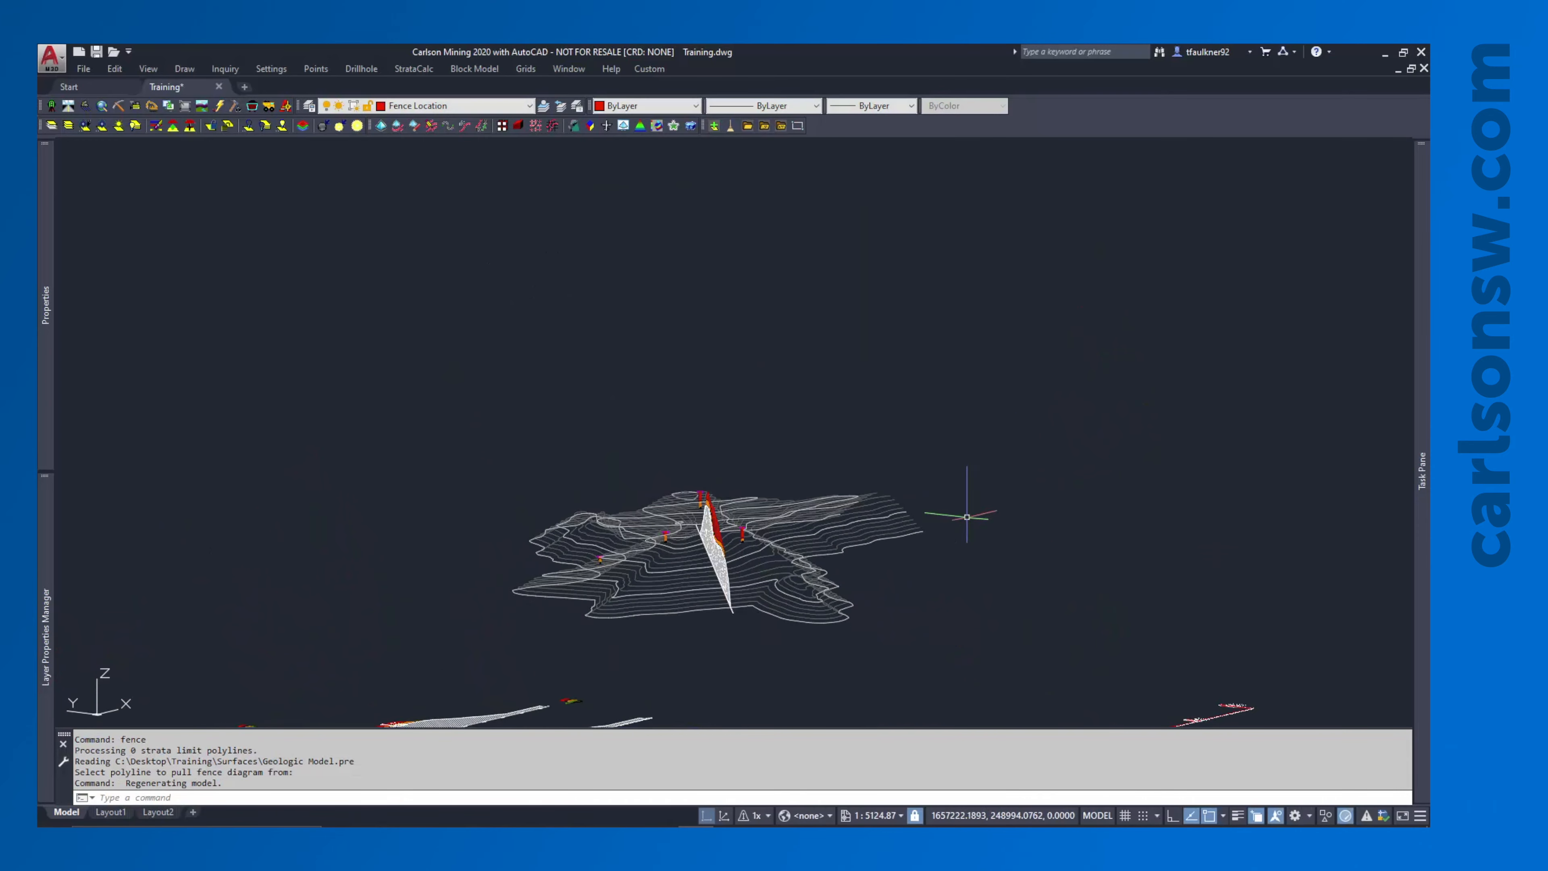
shift+middle_drag(967, 516, 627, 543)
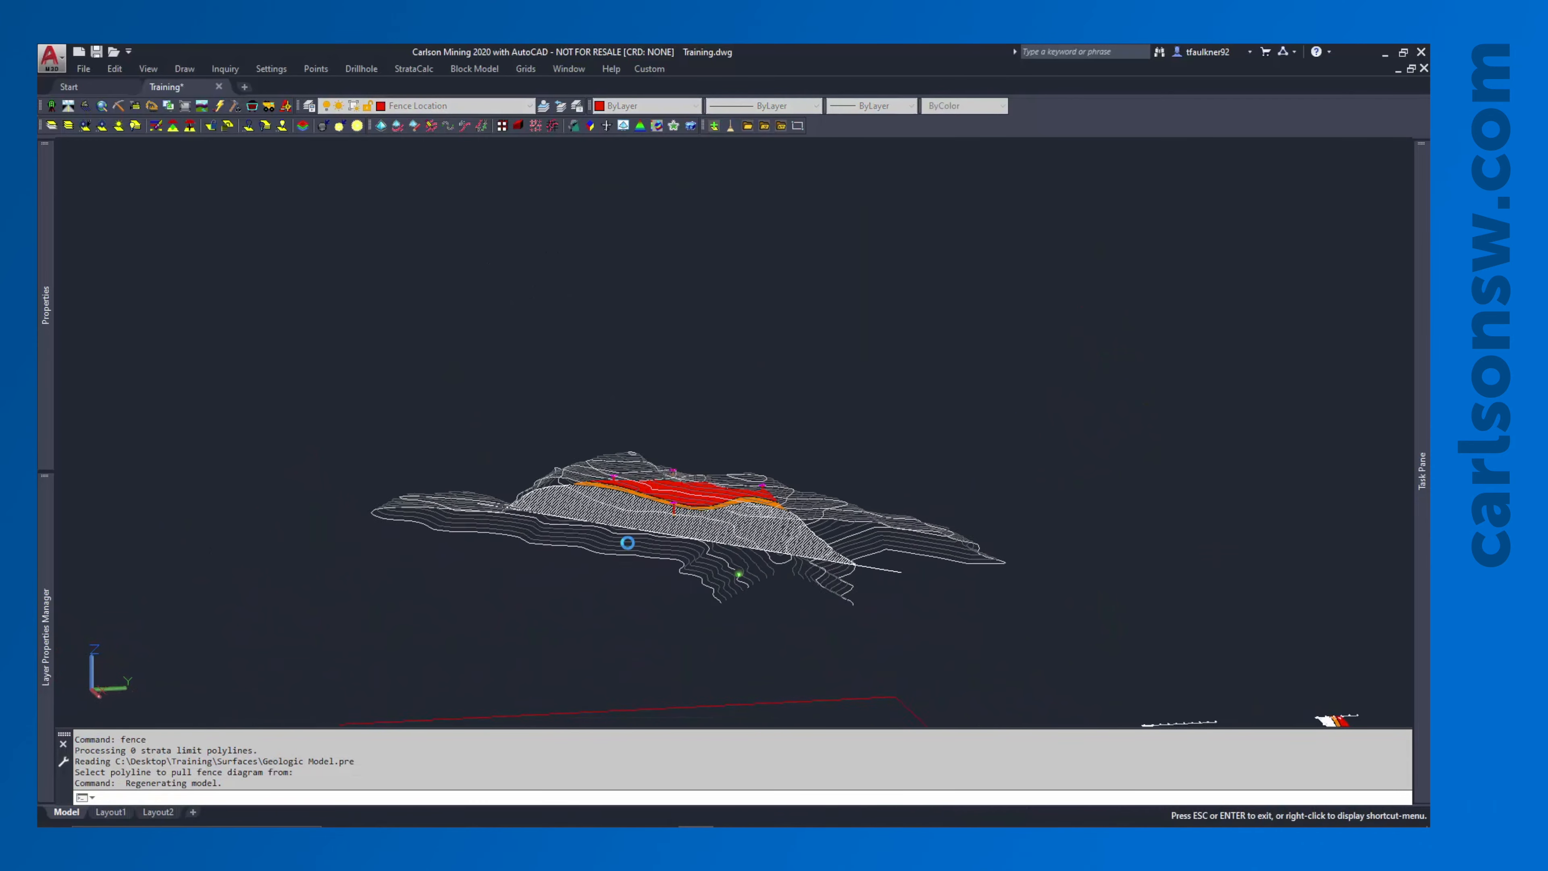
scroll(751, 485, up, 5)
mouse_move(836, 575)
shift+middle_down()
mouse_move(805, 586)
mouse_move(753, 571)
mouse_move(729, 542)
mouse_move(684, 553)
mouse_move(763, 563)
mouse_move(681, 591)
mouse_move(812, 587)
shift+middle_up()
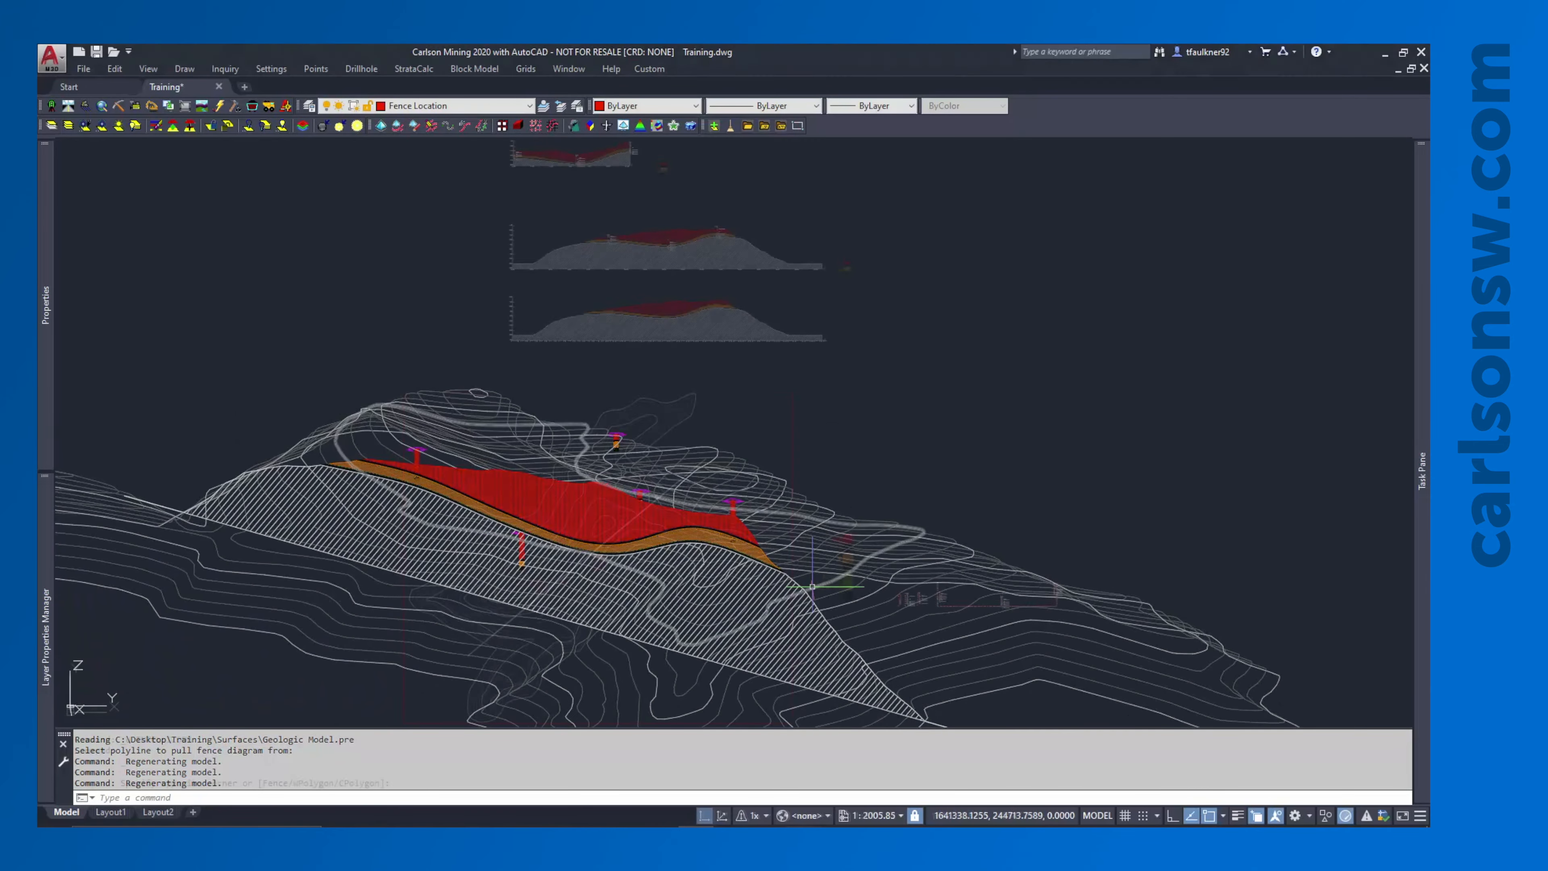
Undo the 3D fence drawing and the view orbit to return to the plan view of the contour map
key(ctrl+z)
key(ctrl+z)
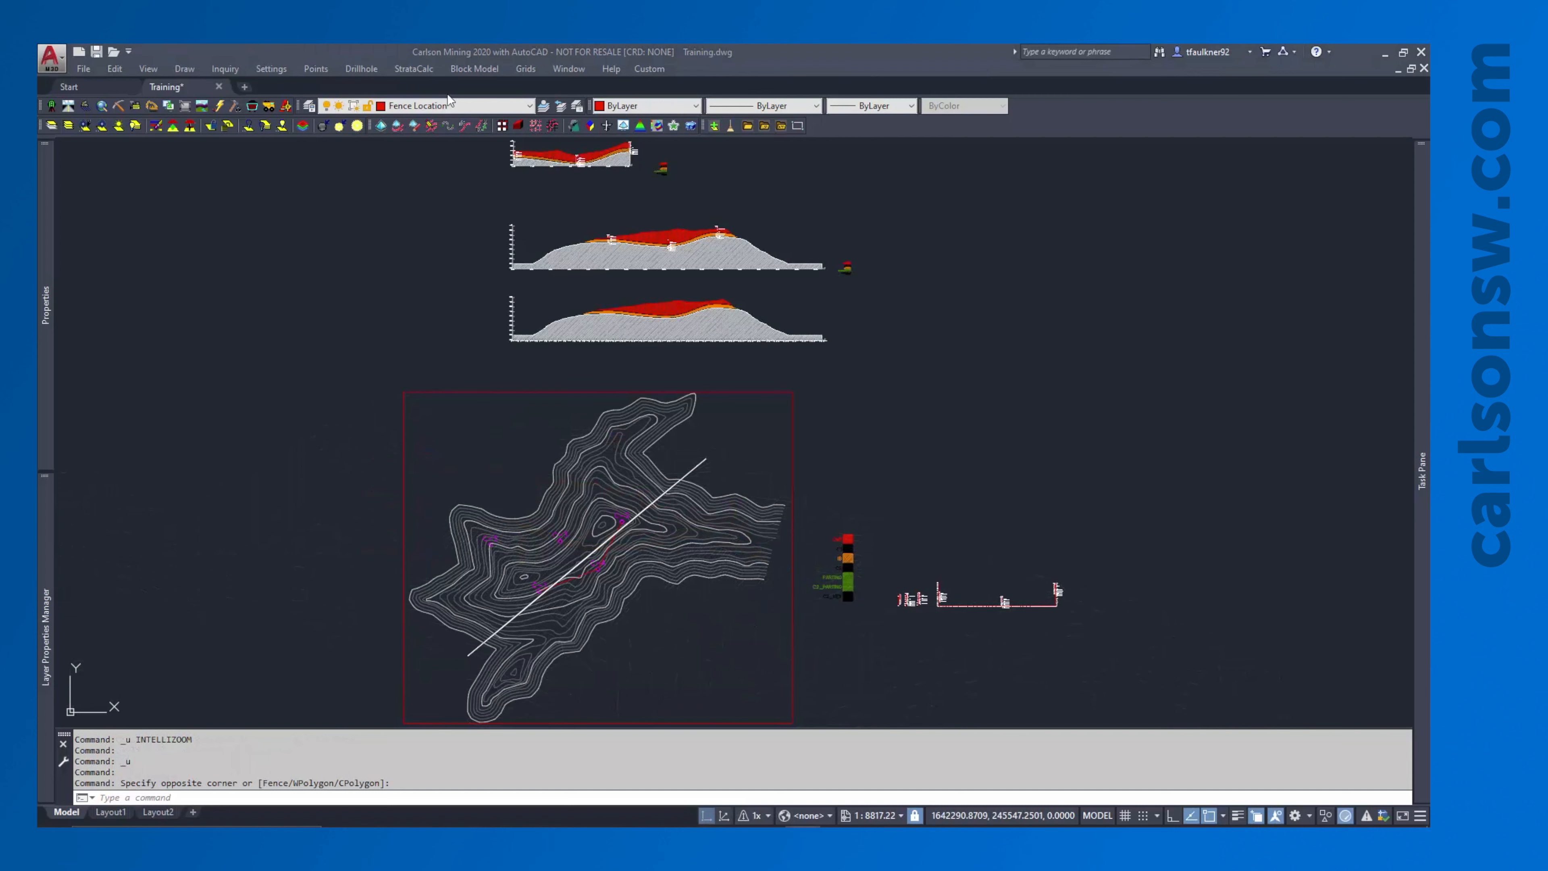
click(426, 74)
click(427, 78)
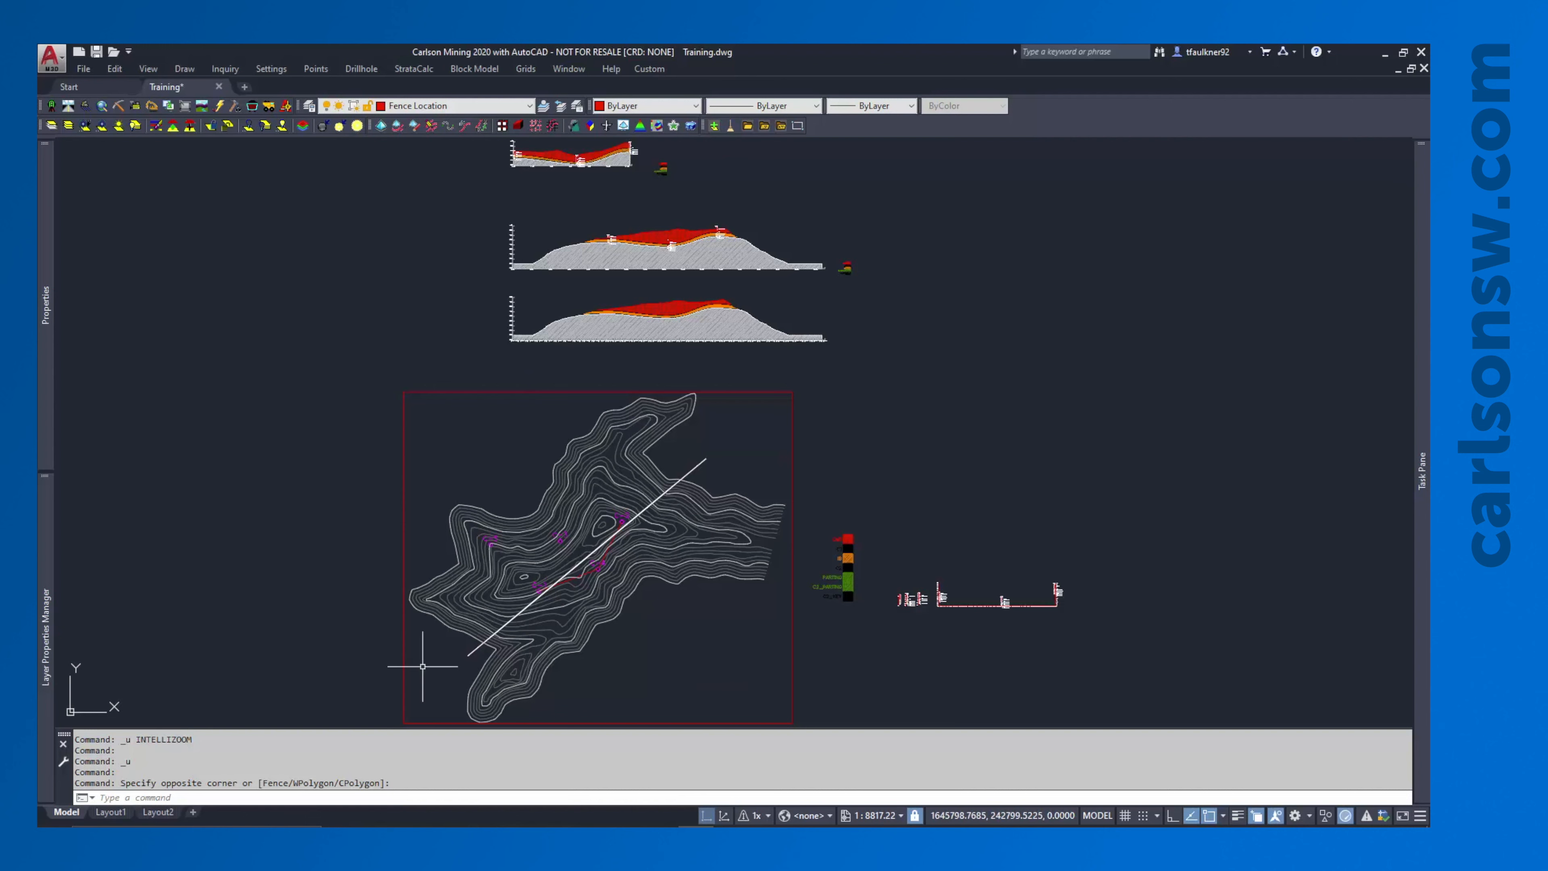
Draw a straight horizontal east-west polyline with ortho on across the southern part of the contour map, inside the red boundary
text(pline)
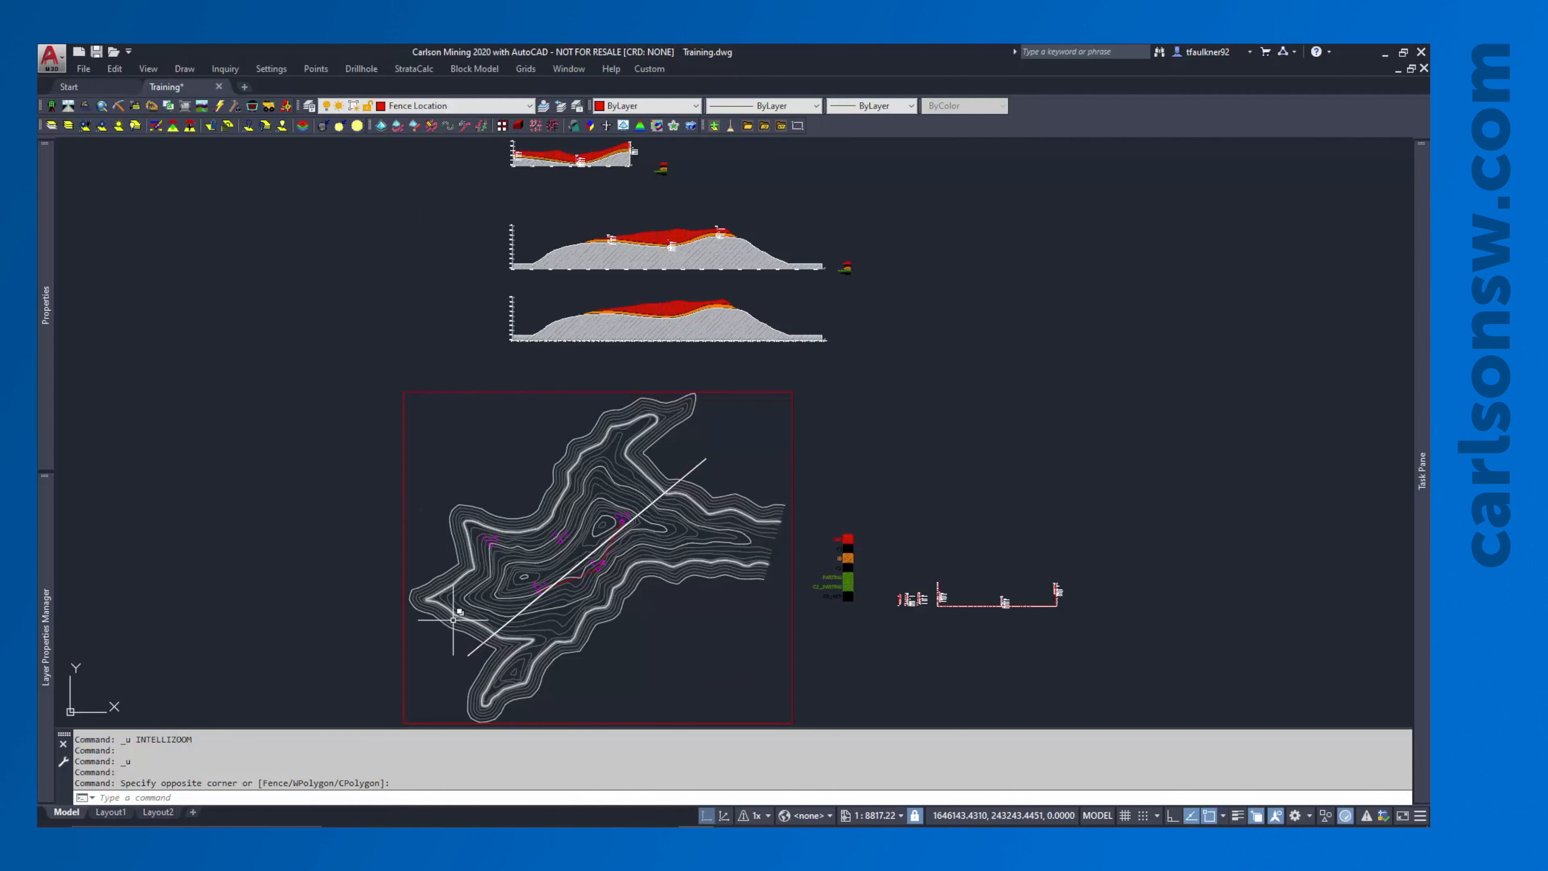
key(Return)
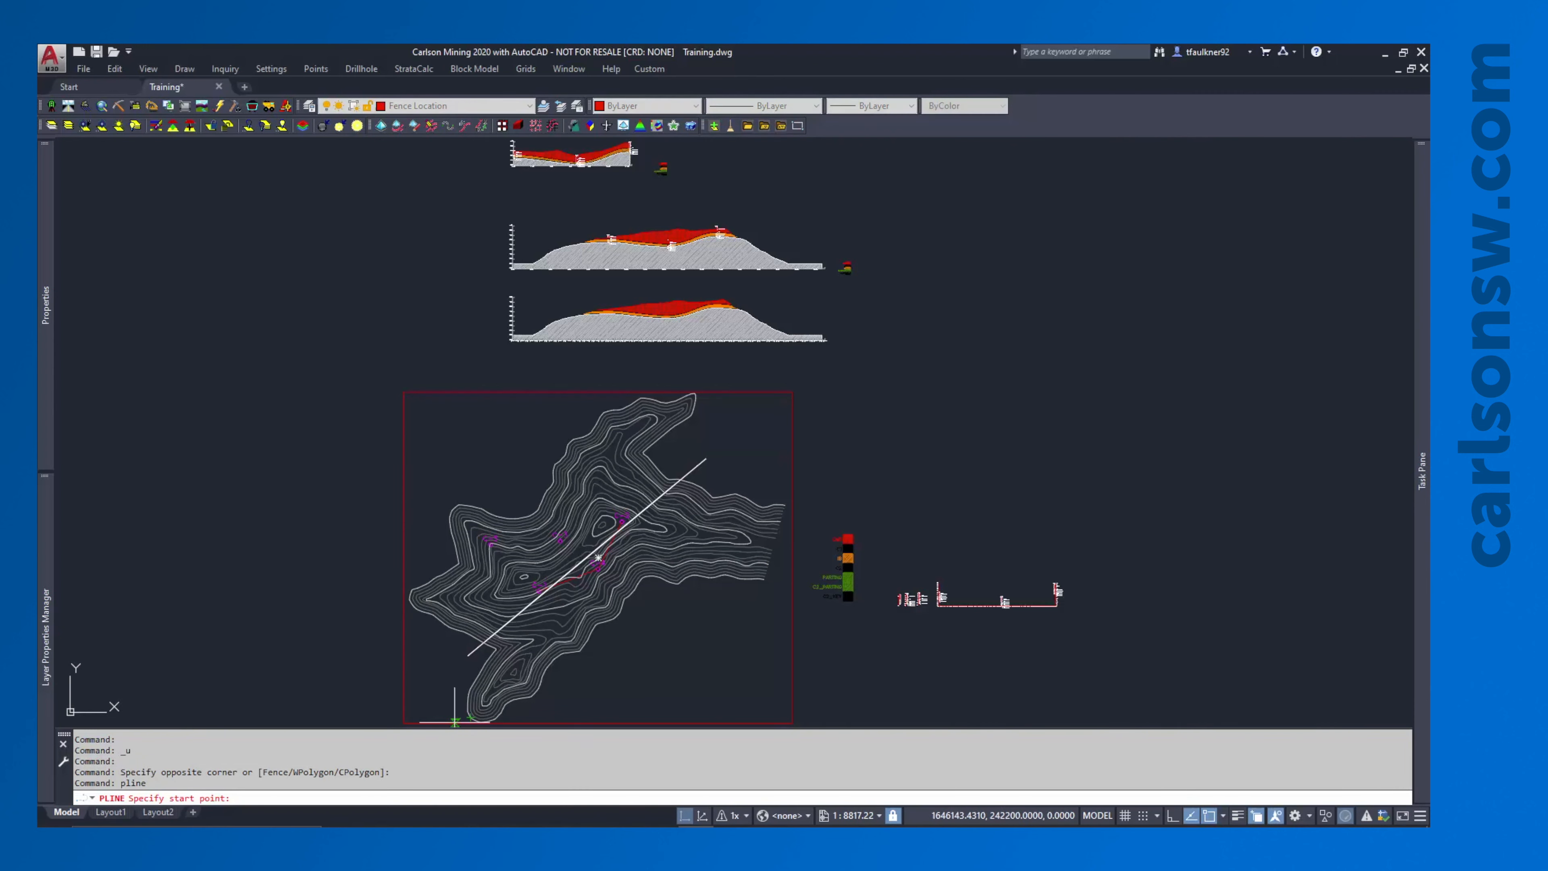
click(422, 646)
key(F8)
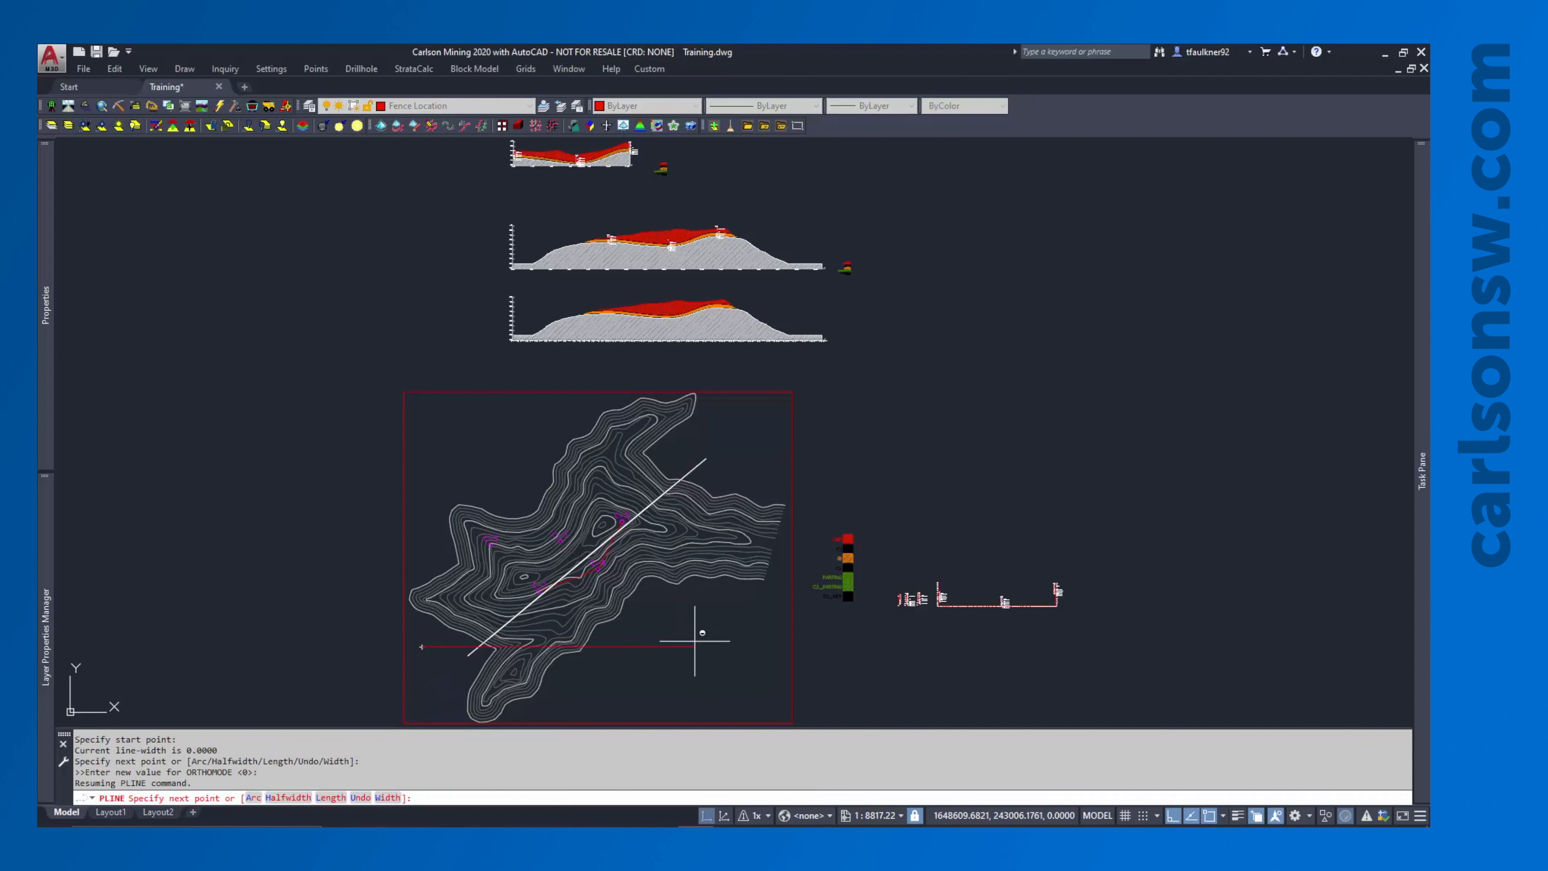
click(751, 646)
key(Escape)
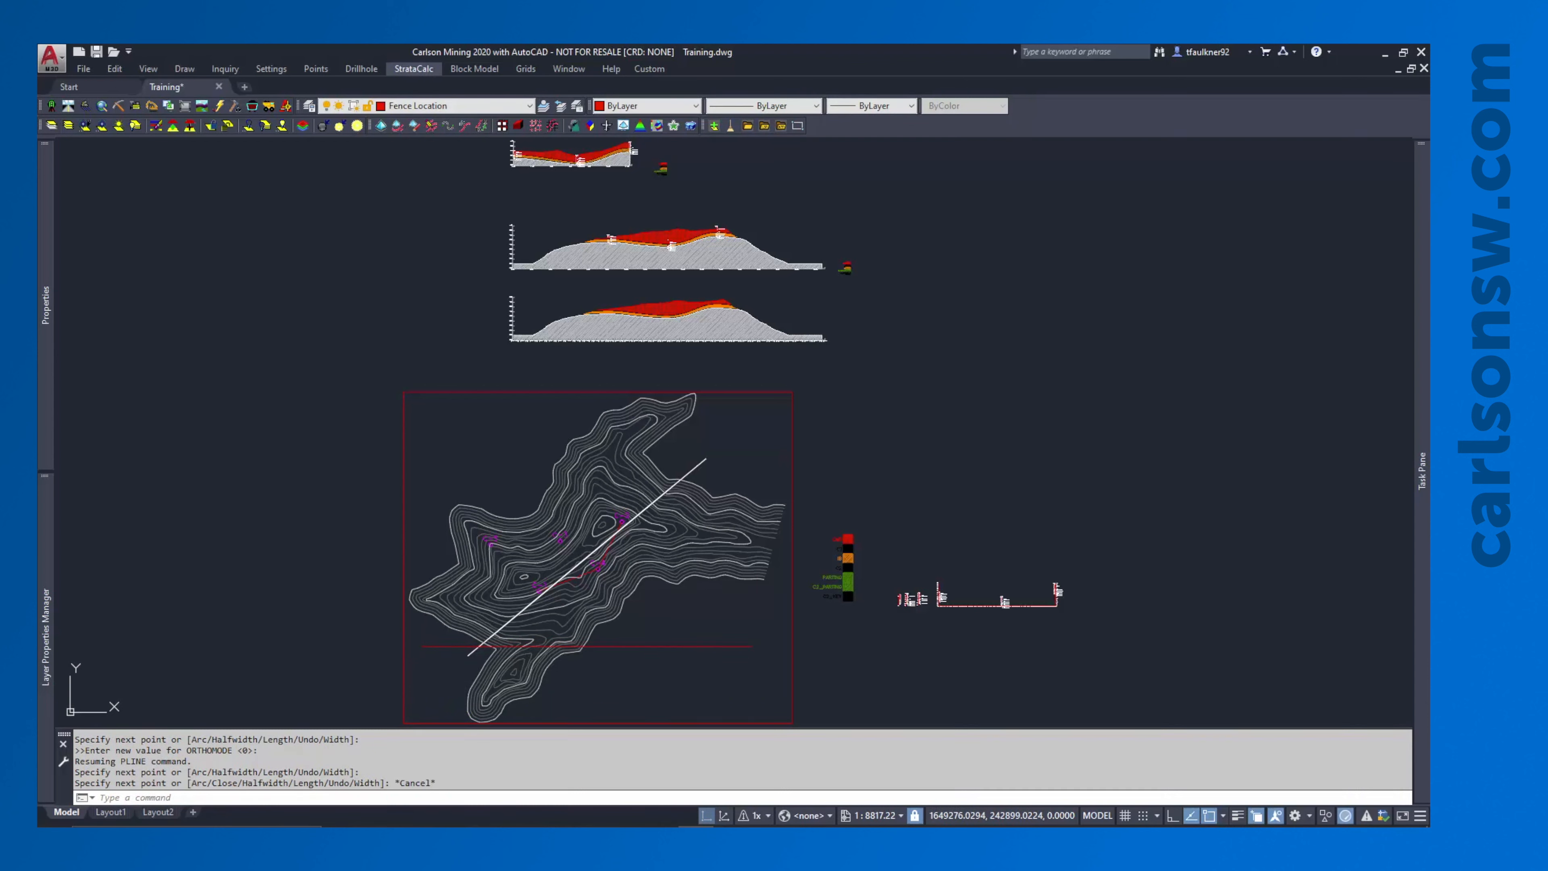
click(754, 651)
key(Escape)
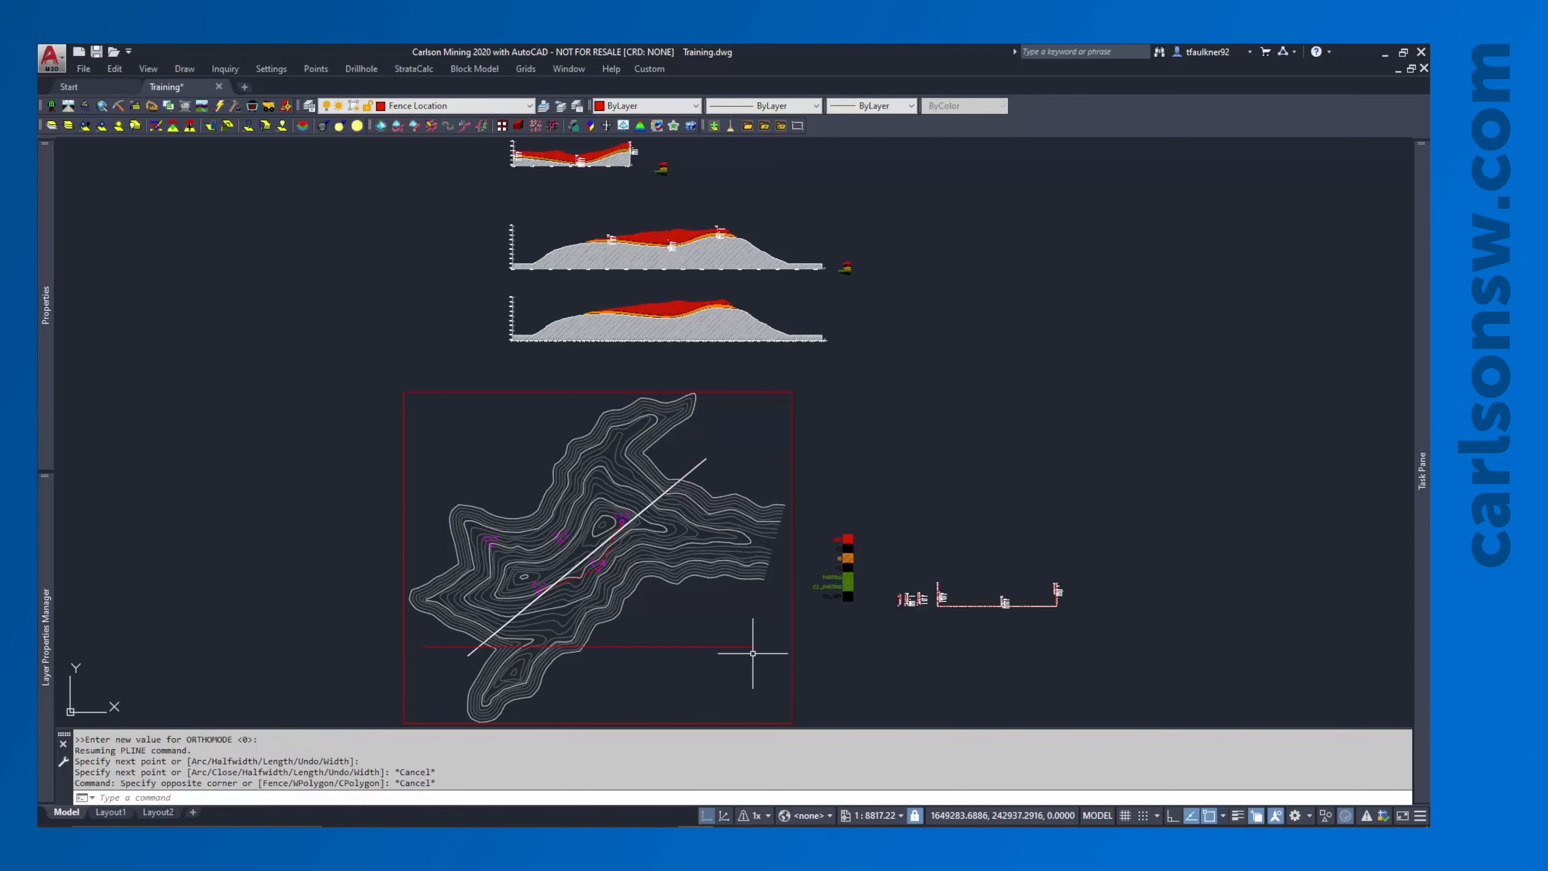
Copy the horizontal polyline straight north three times, spacing the parallel section lines across the contour map
text(copy)
key(Return)
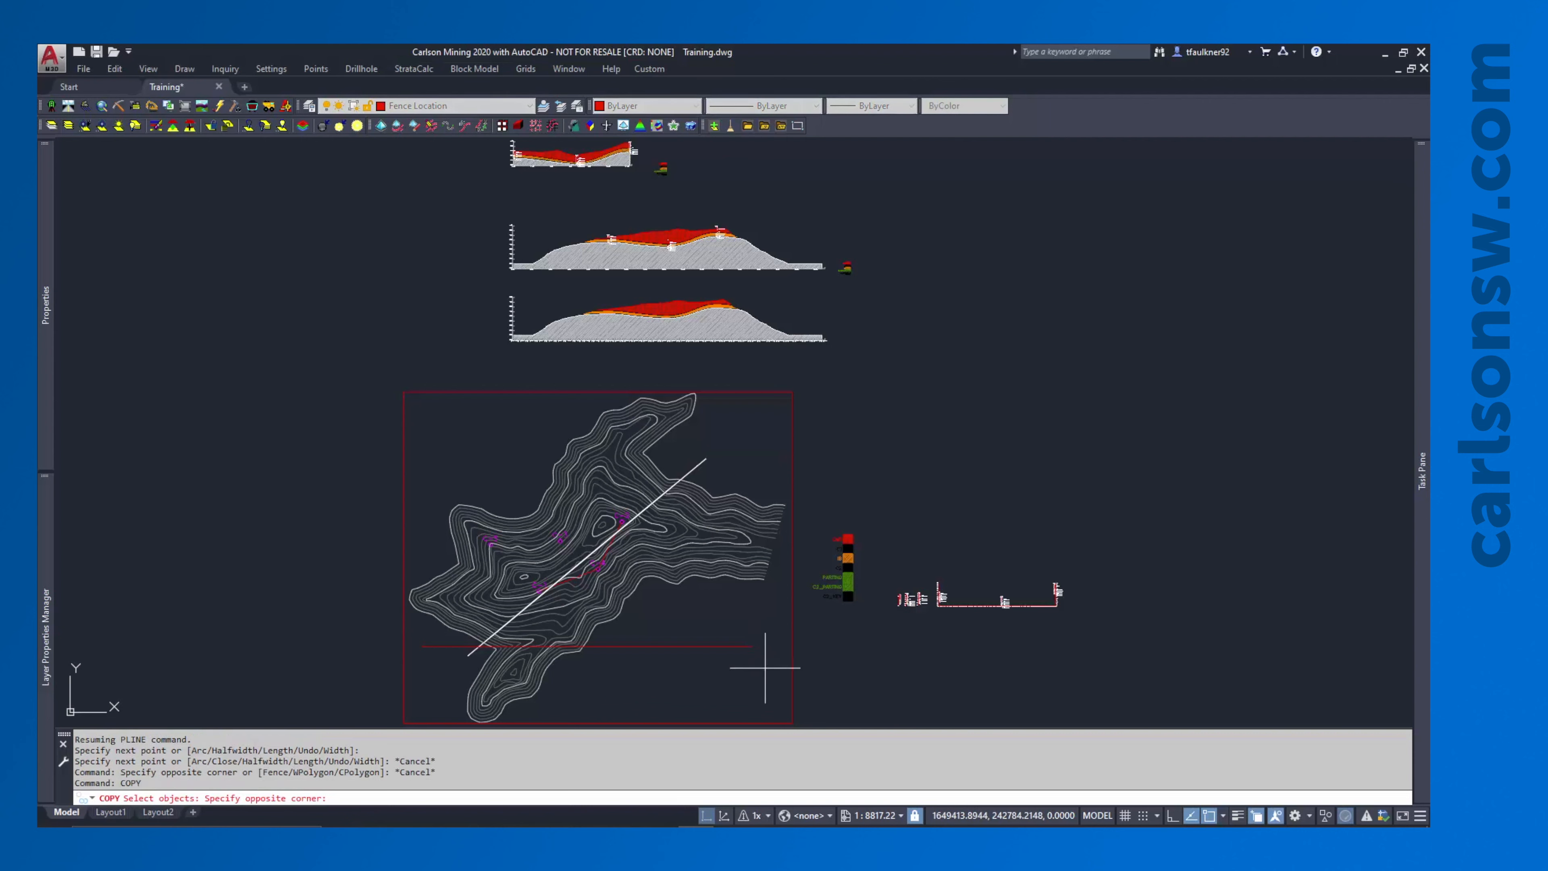
click(764, 667)
click(701, 628)
key(Return)
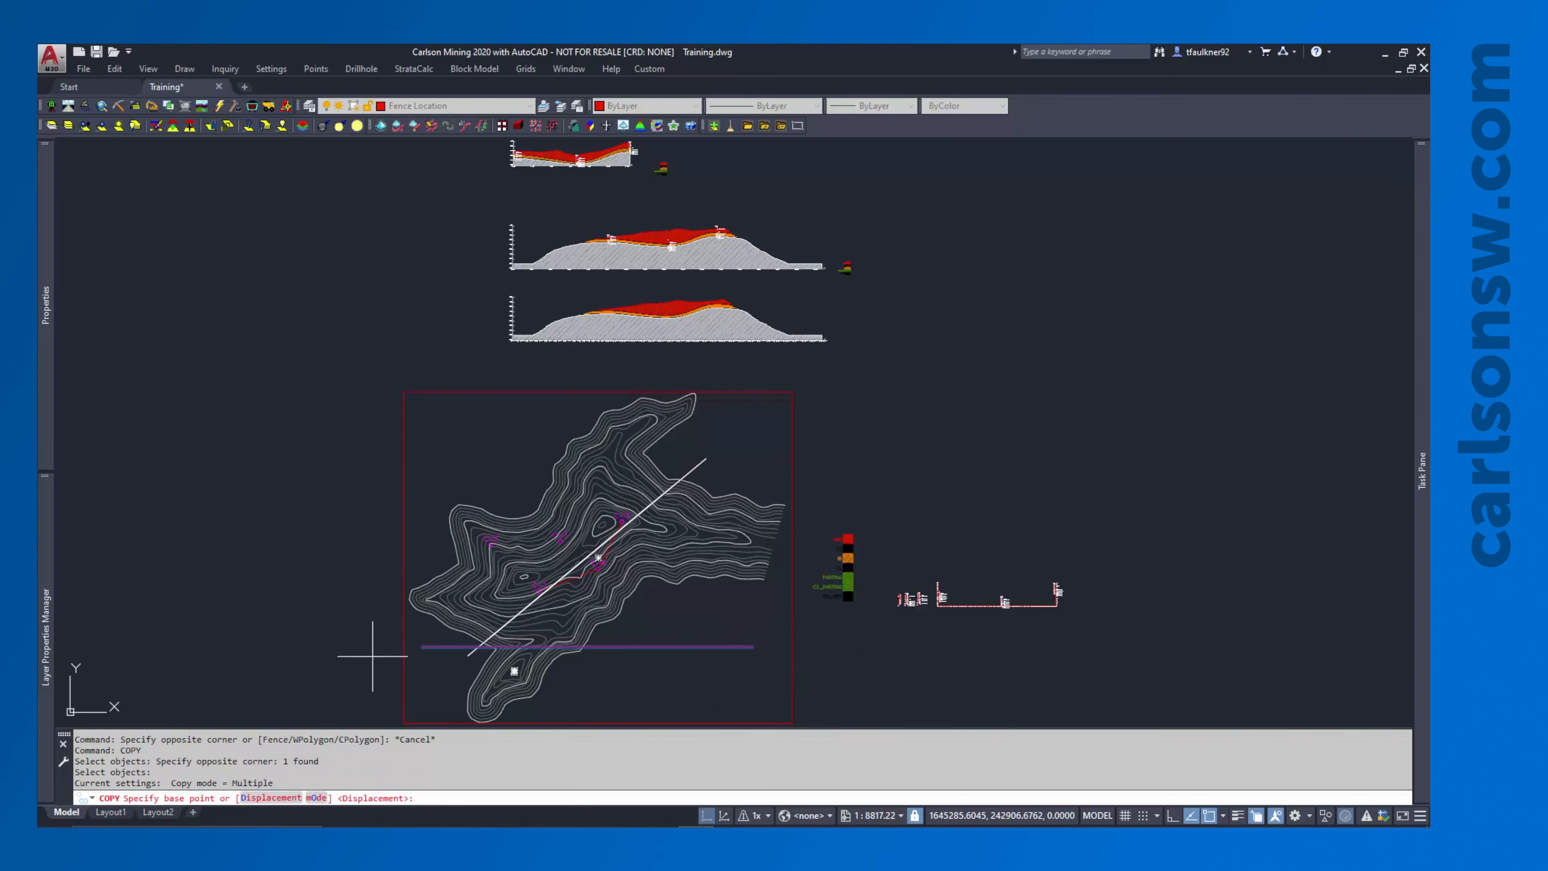
click(370, 649)
key(F8)
click(366, 594)
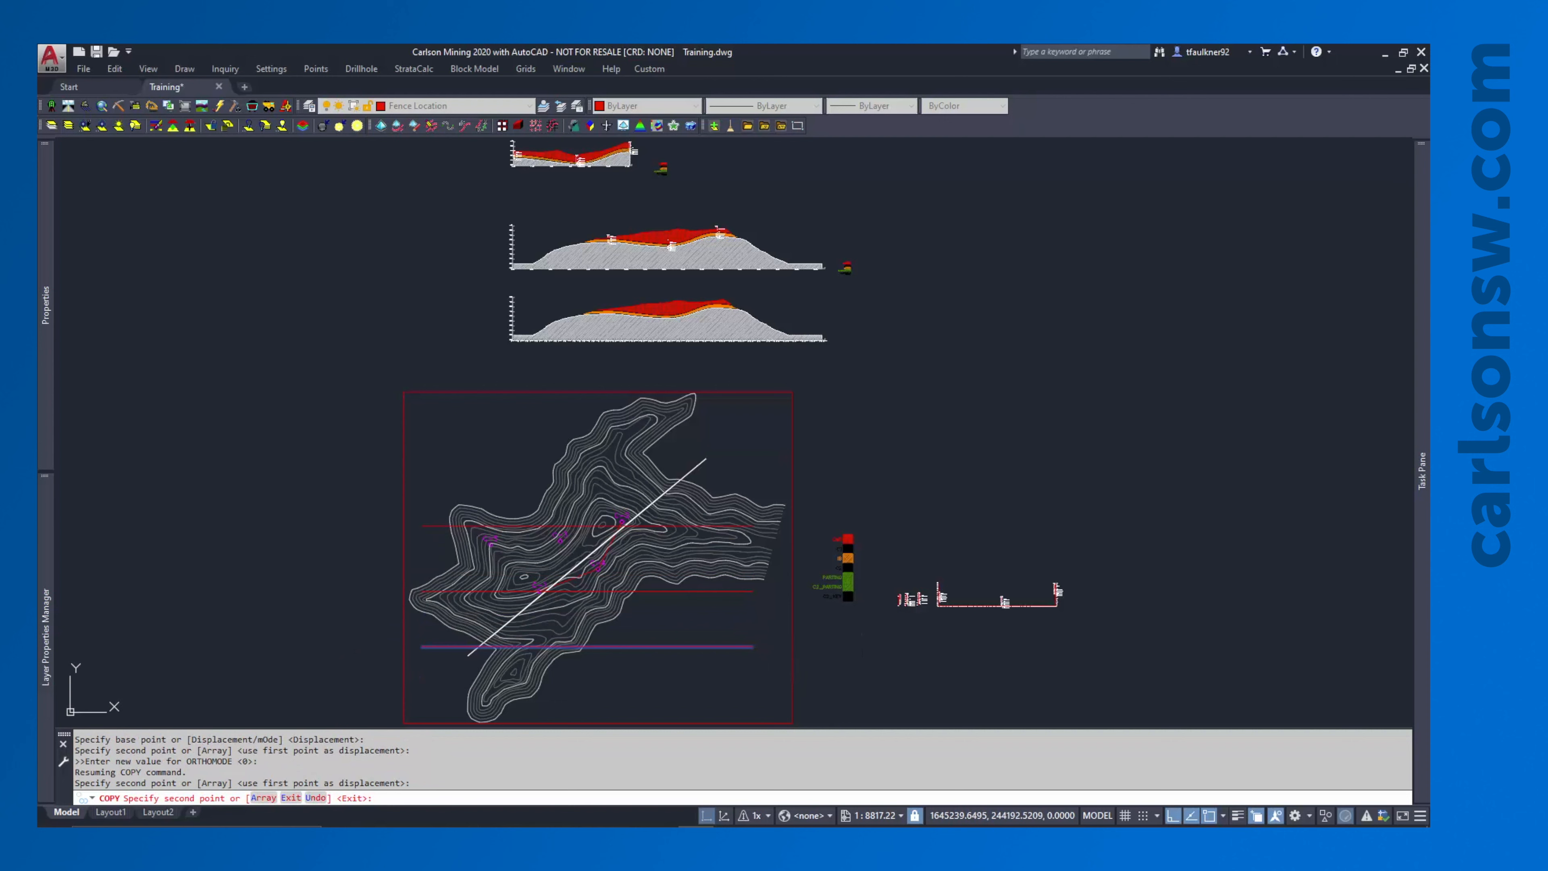
click(364, 529)
shift+right_click(360, 481)
key(Escape)
key(Escape)
key(Escape)
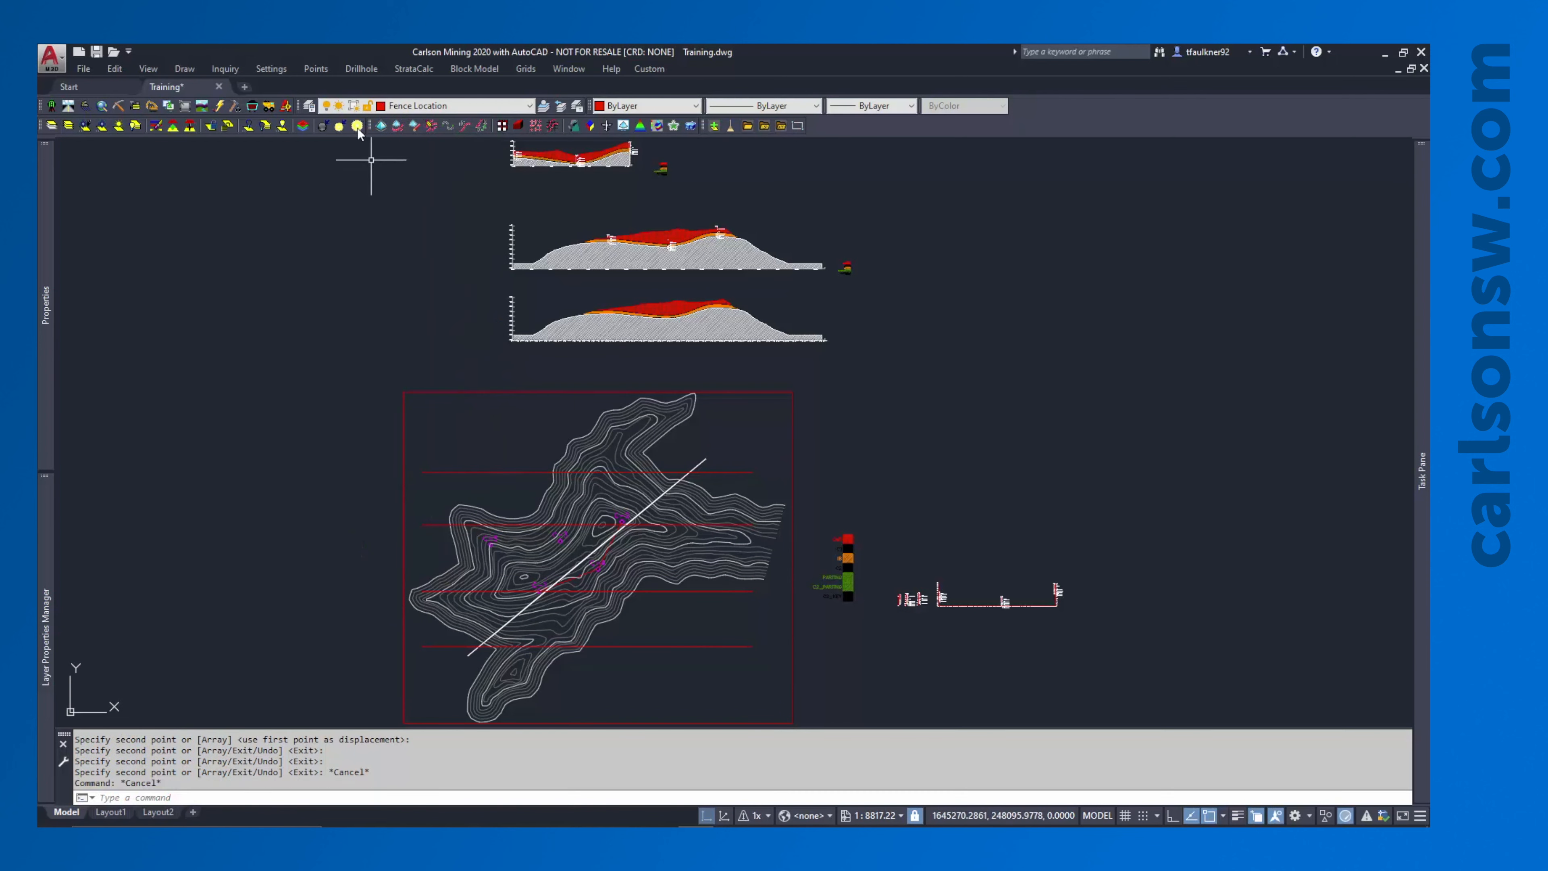
Tag the southernmost horizontal polyline as a fence alignment, picking the suggested name Fence 1 and fixed grid elevations
click(405, 69)
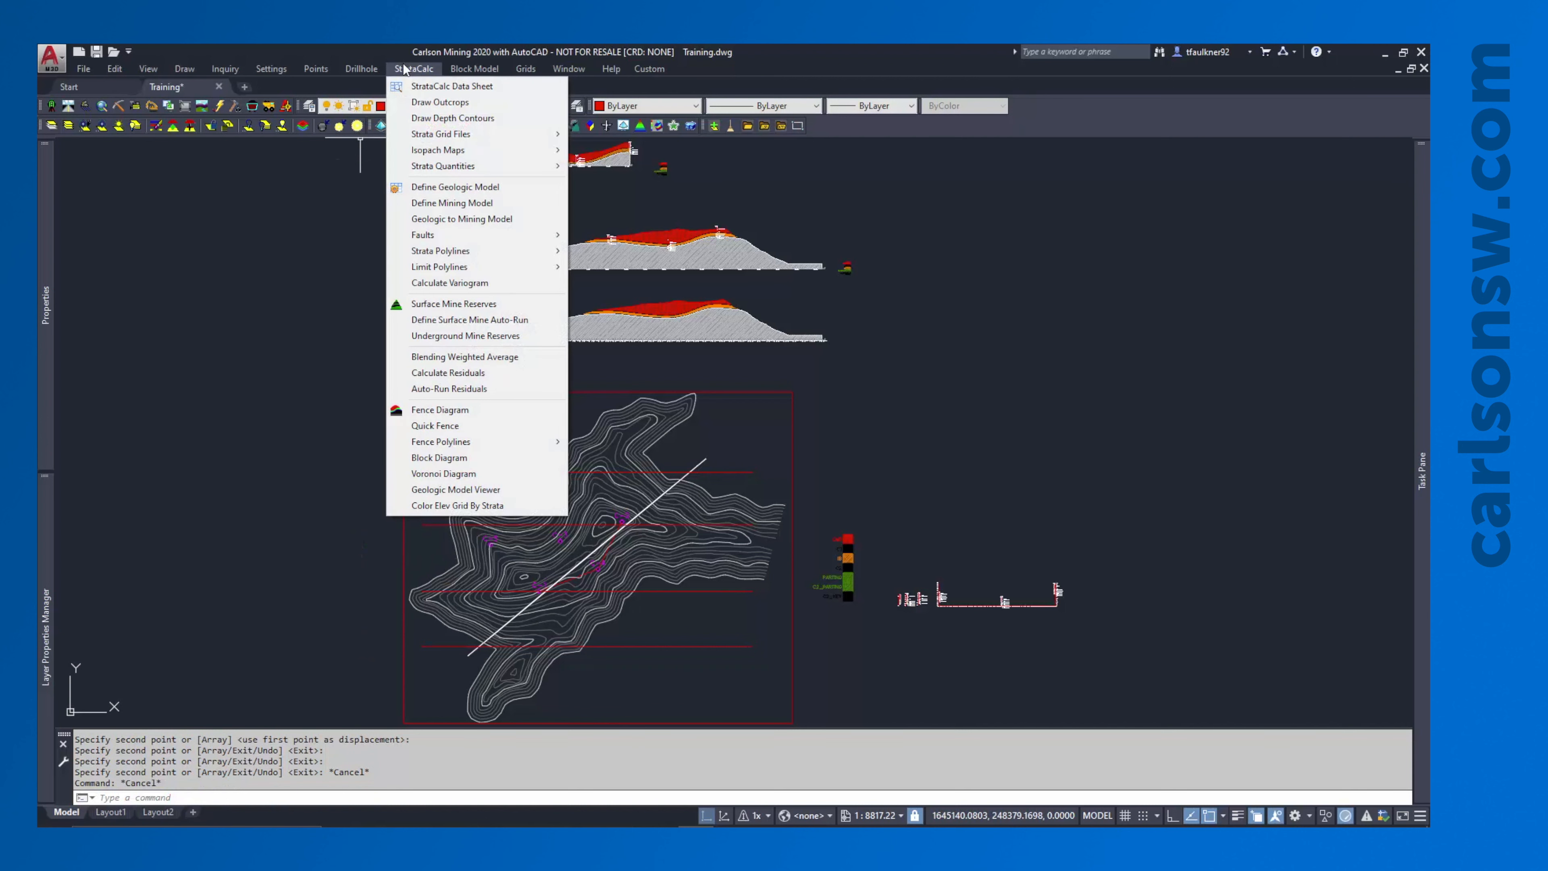
mouse_move(460, 440)
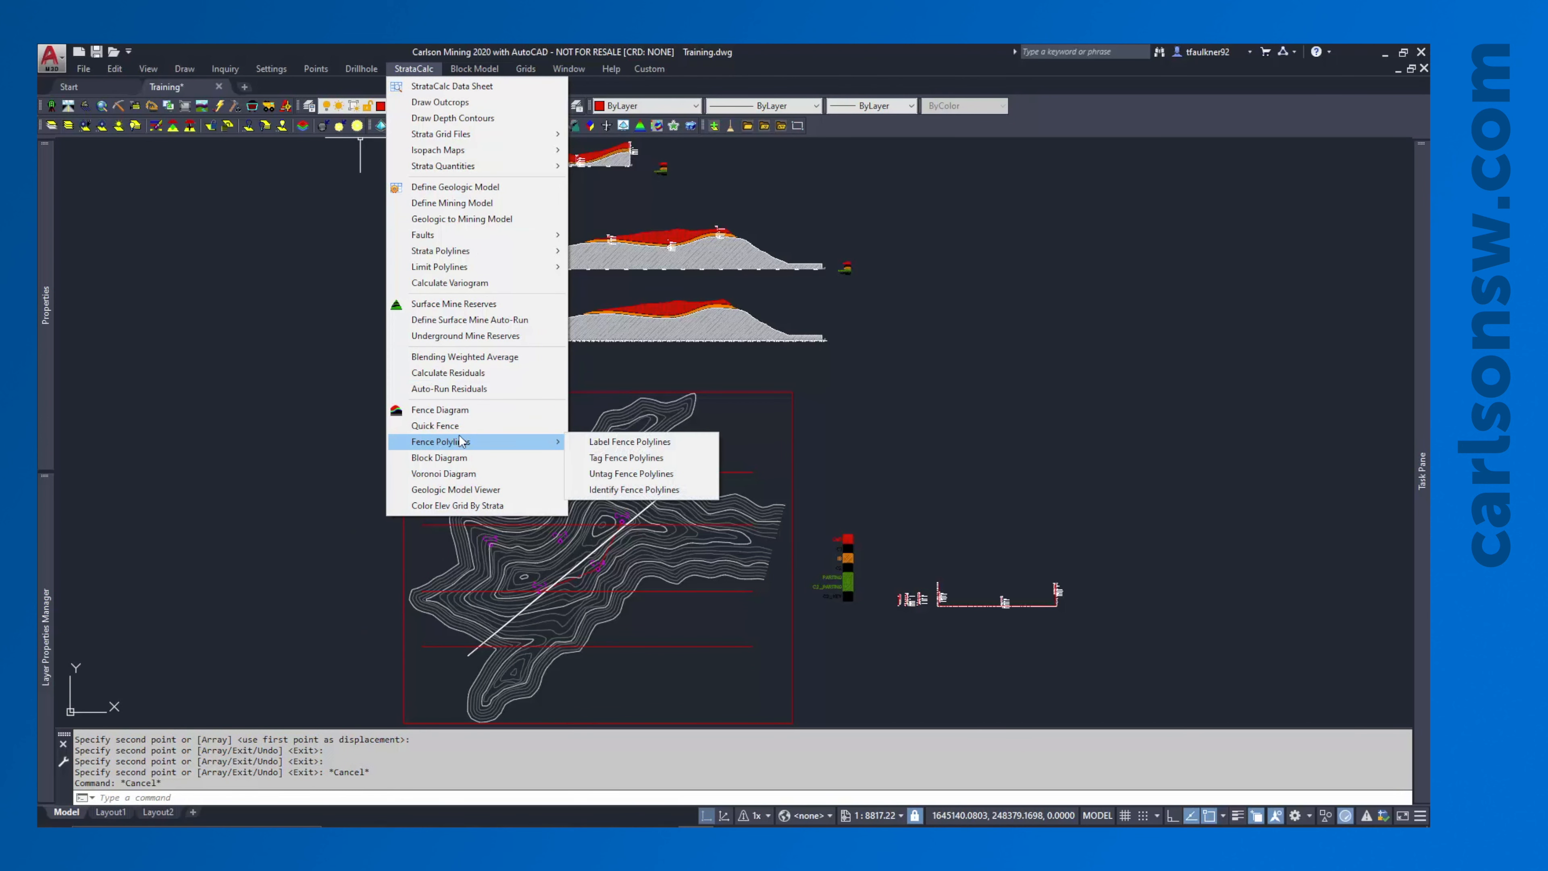
click(609, 458)
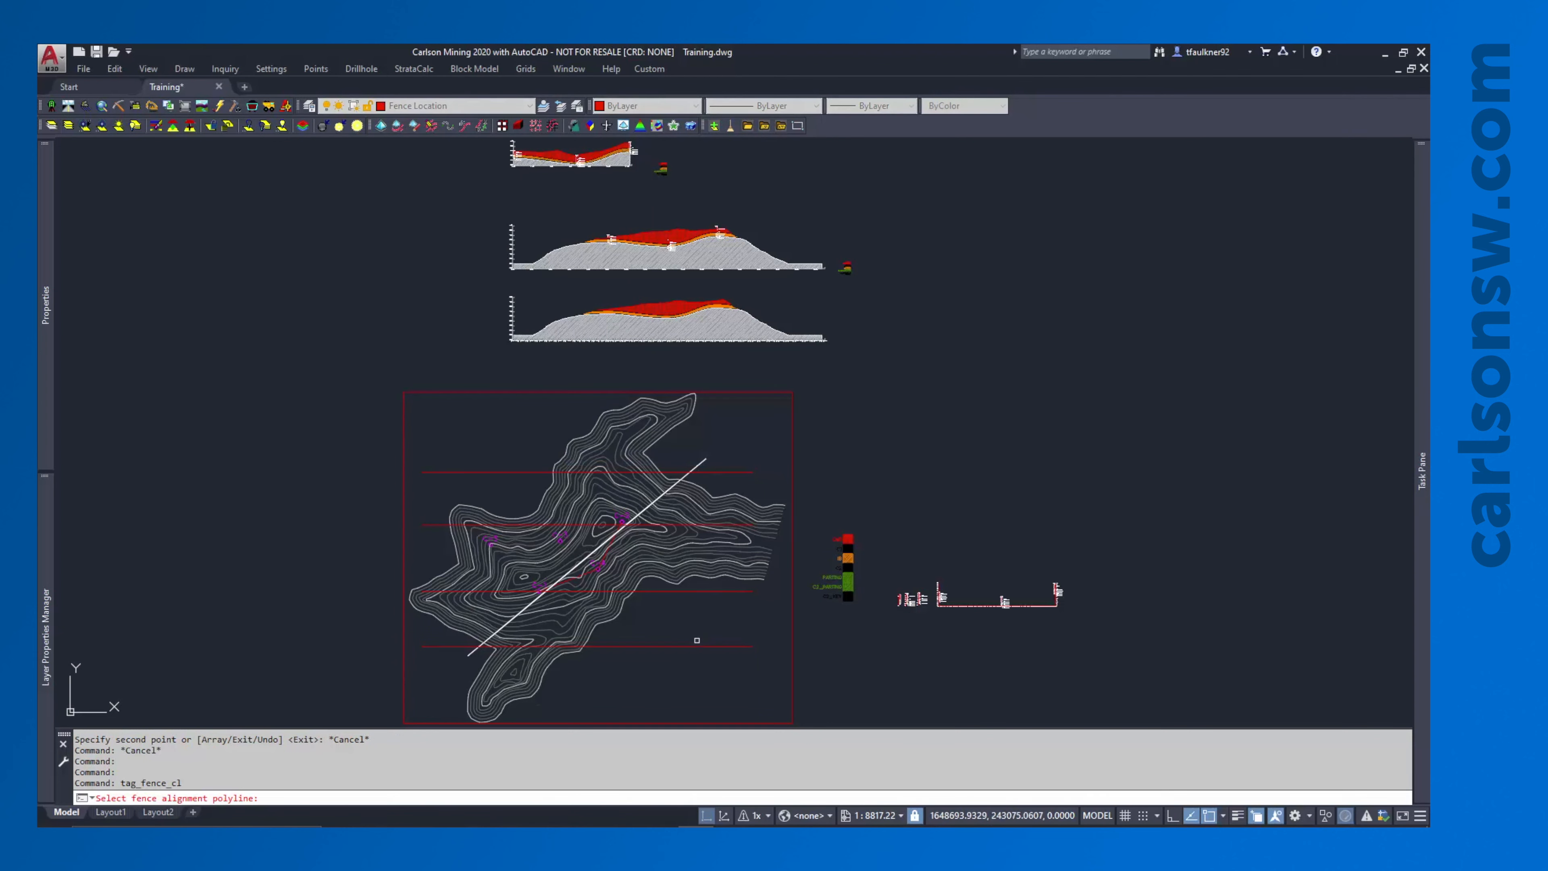
click(695, 647)
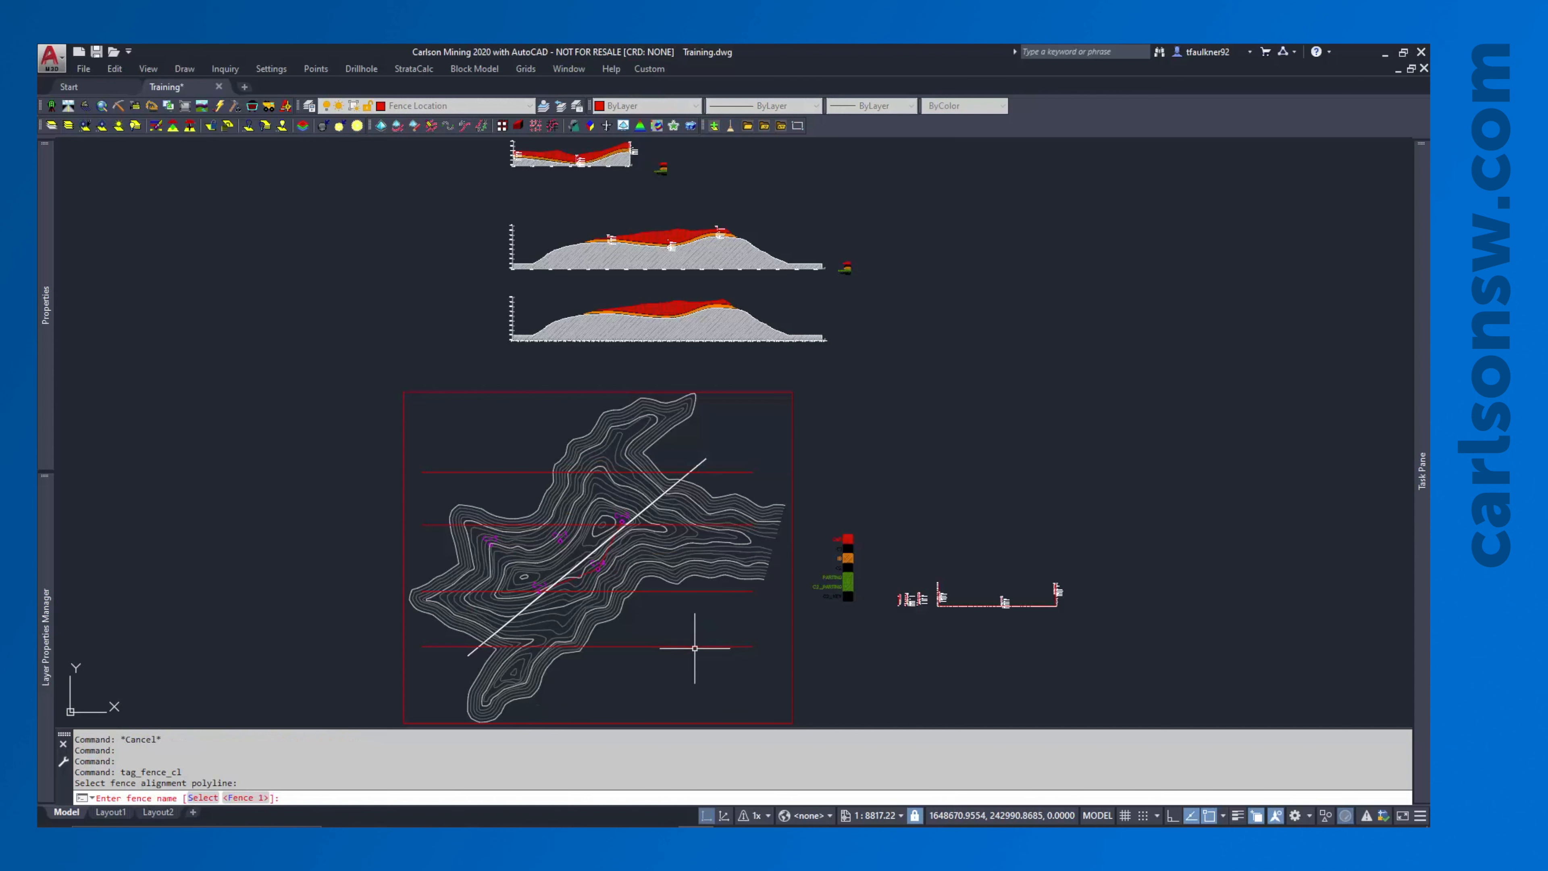
click(254, 797)
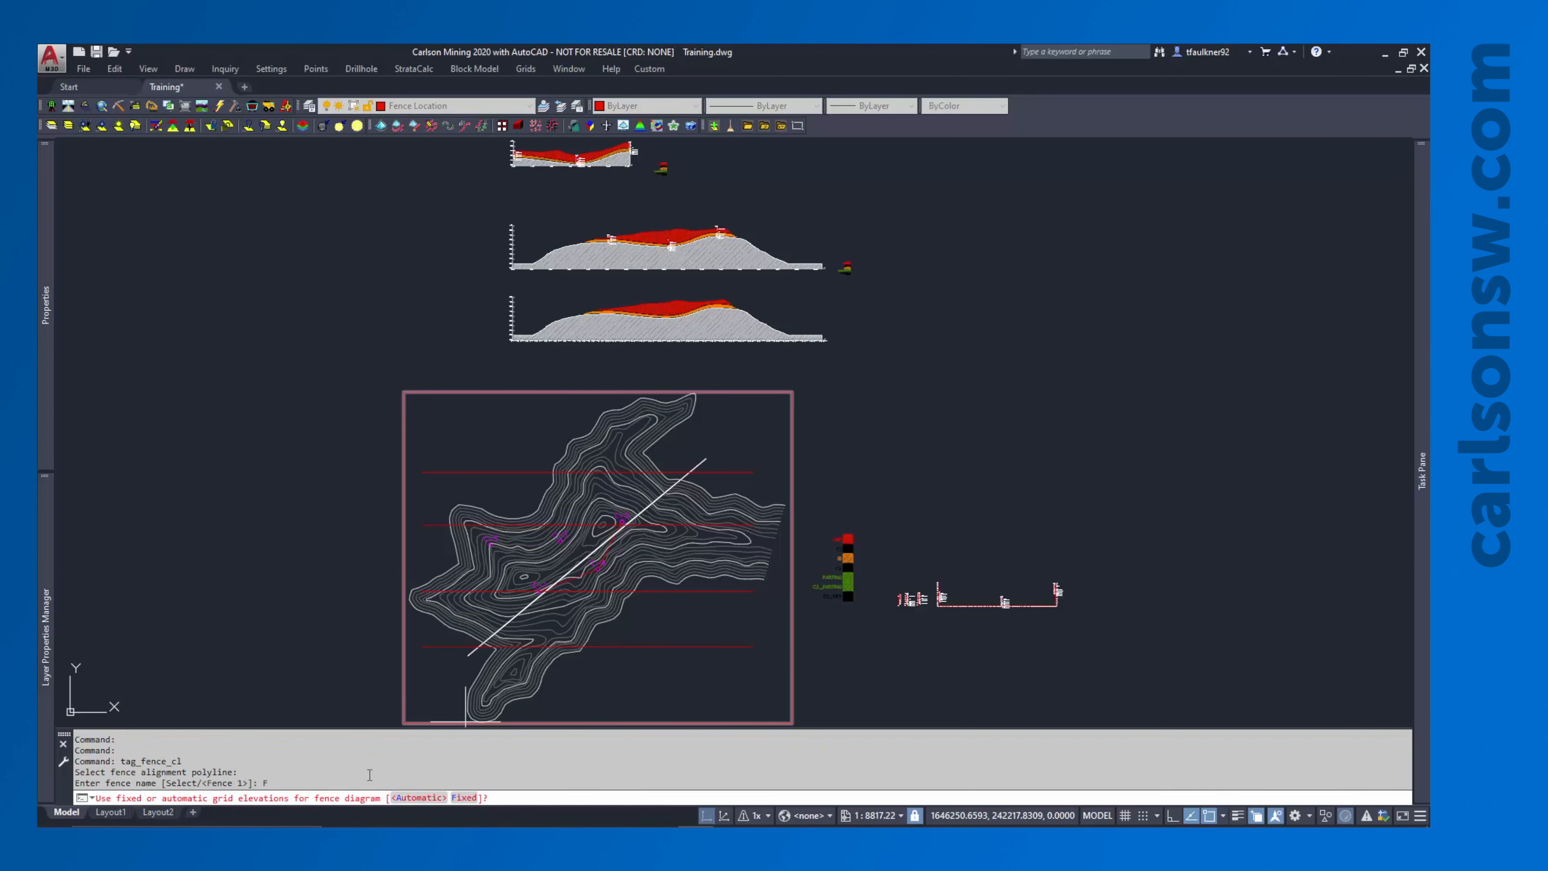
click(463, 796)
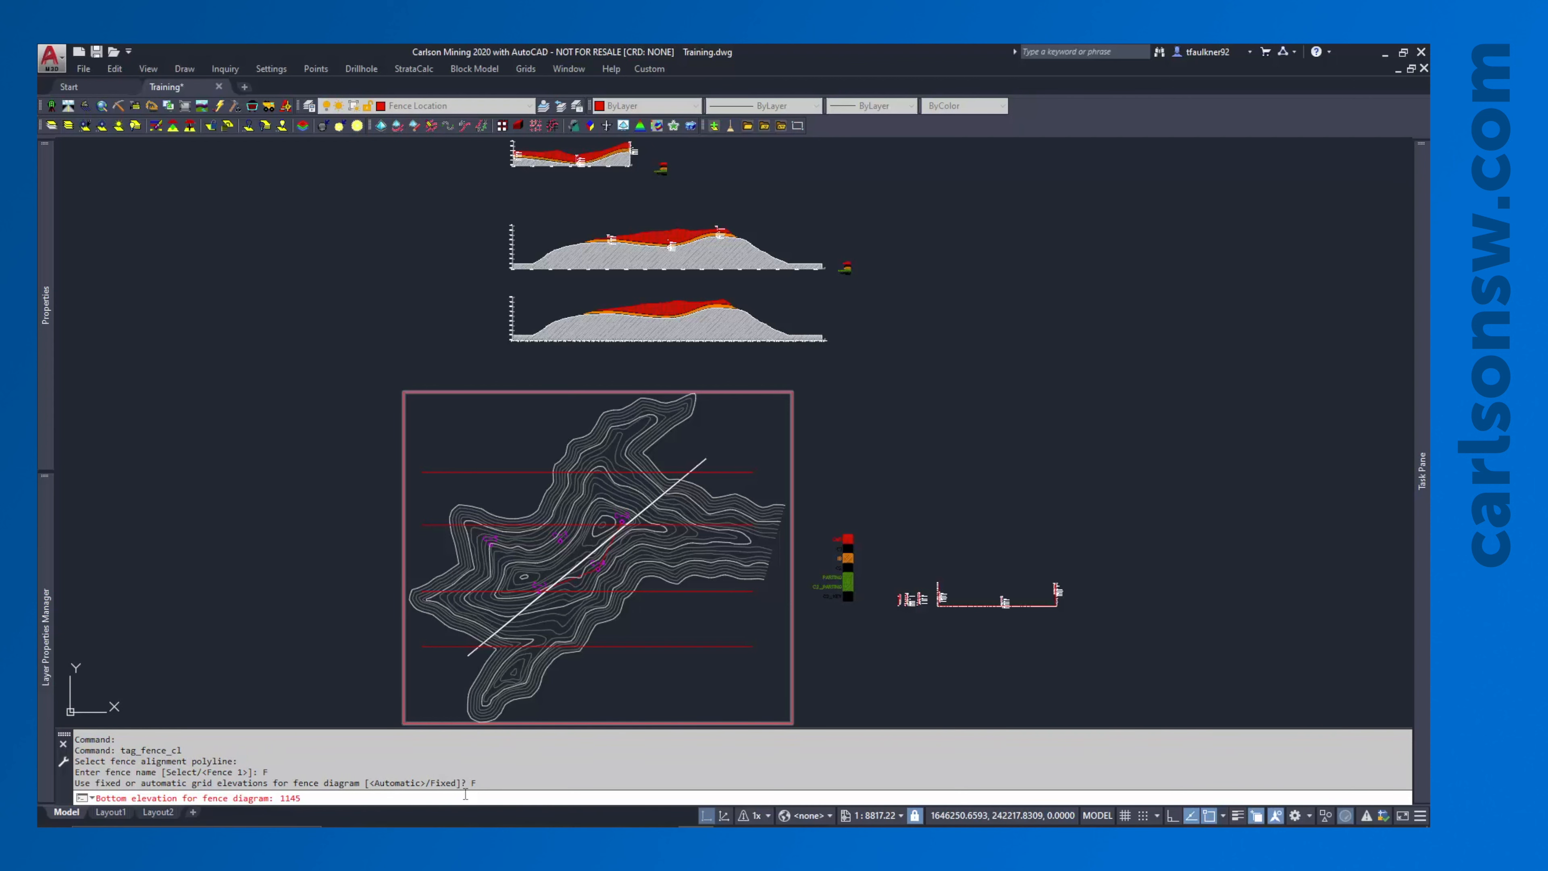
Set the tagged fence's bottom elevation to 1450 and its top elevation to 1900
key(BackSpace)
key(BackSpace)
key(BackSpace)
key(Return)
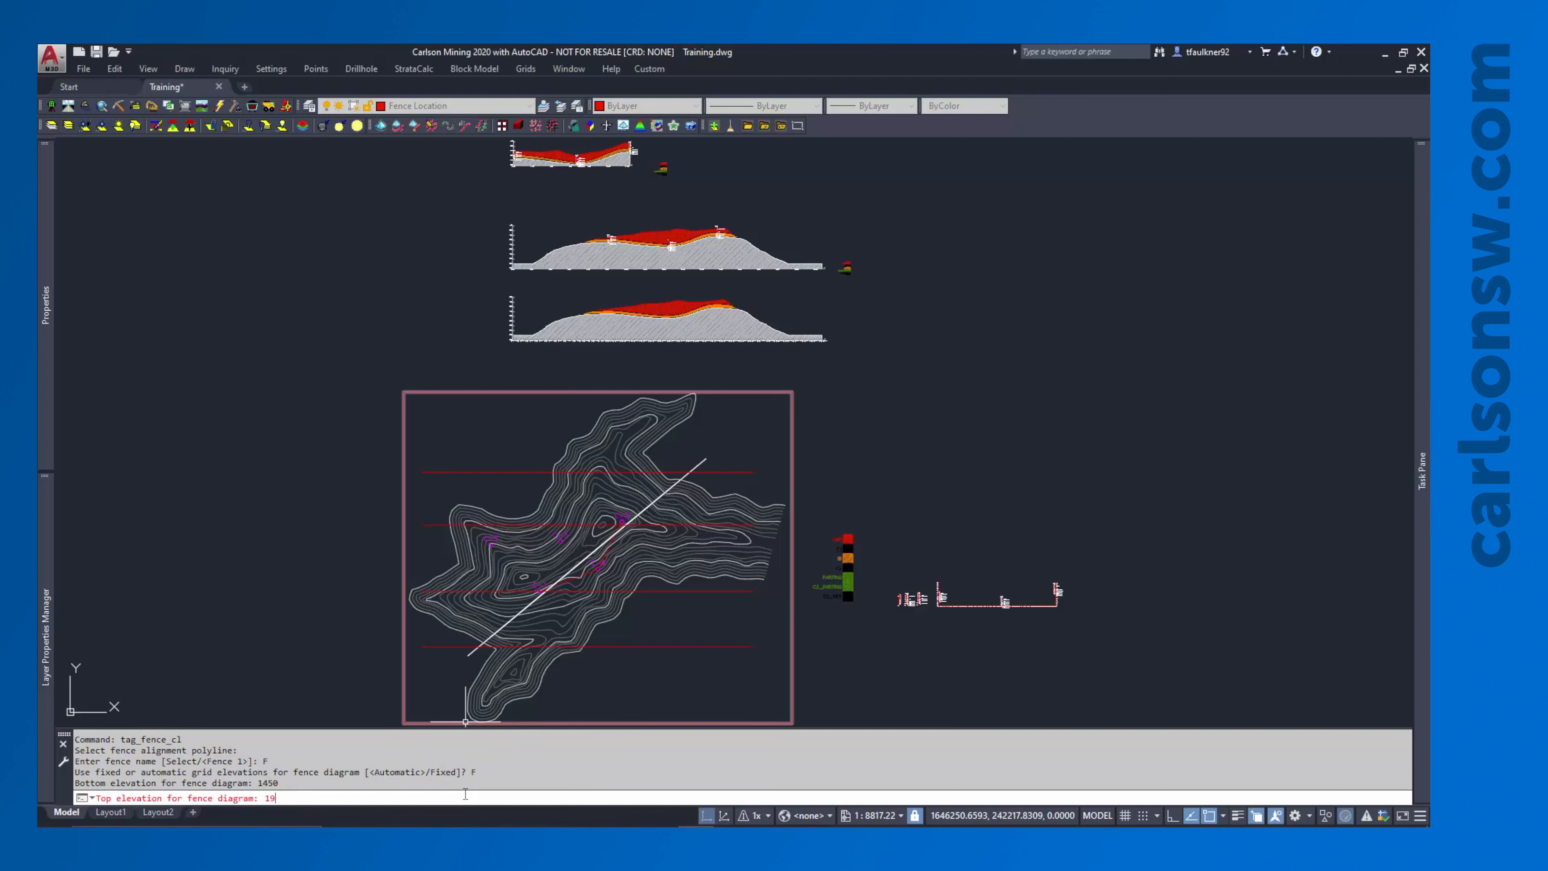
text(1900)
key(Return)
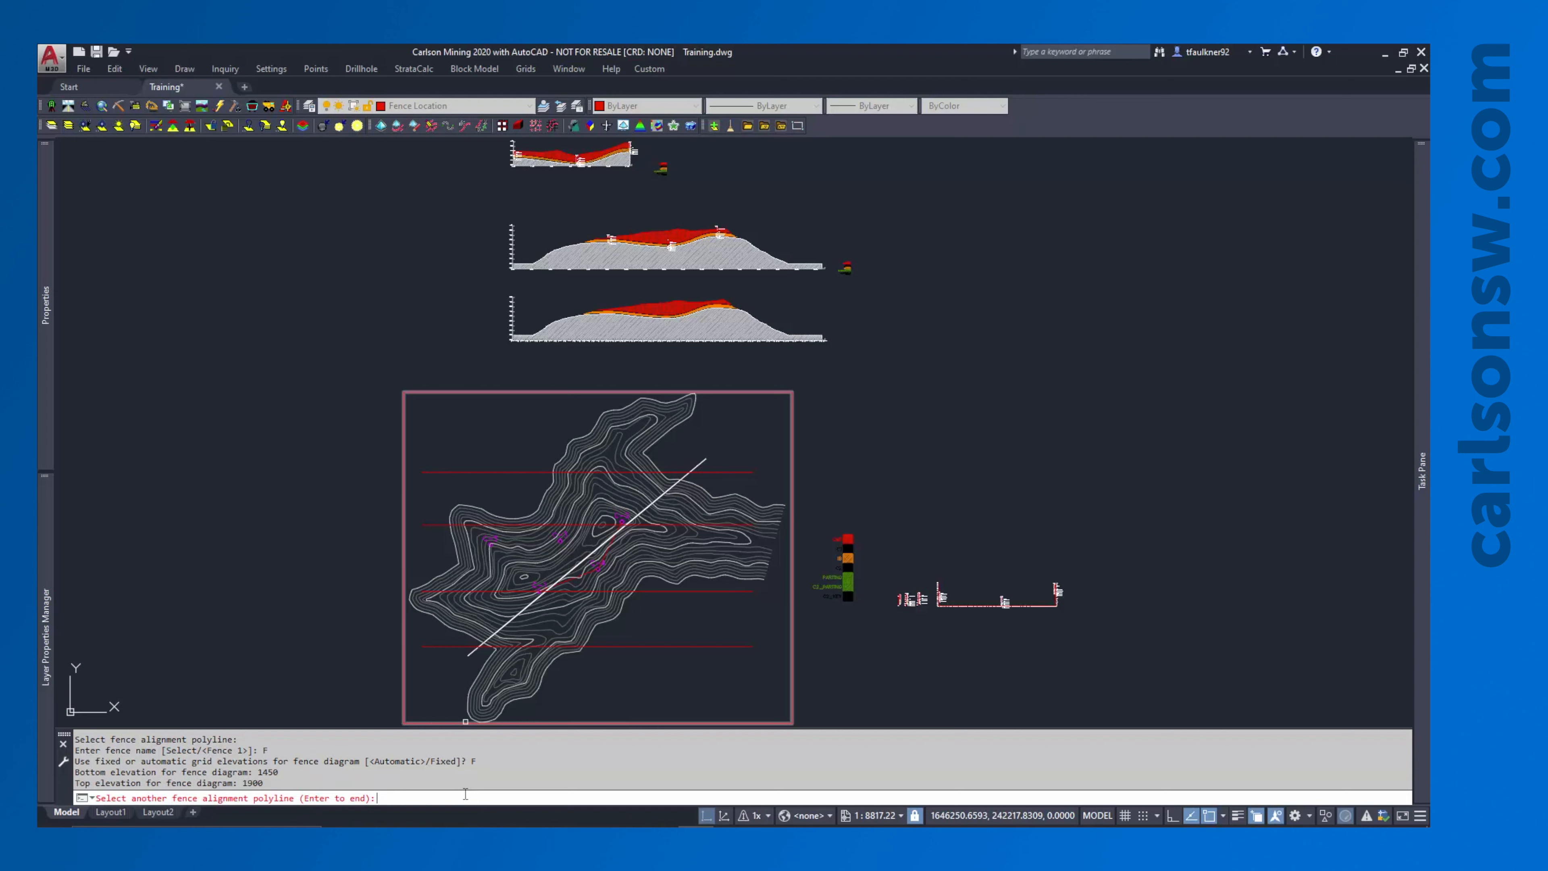